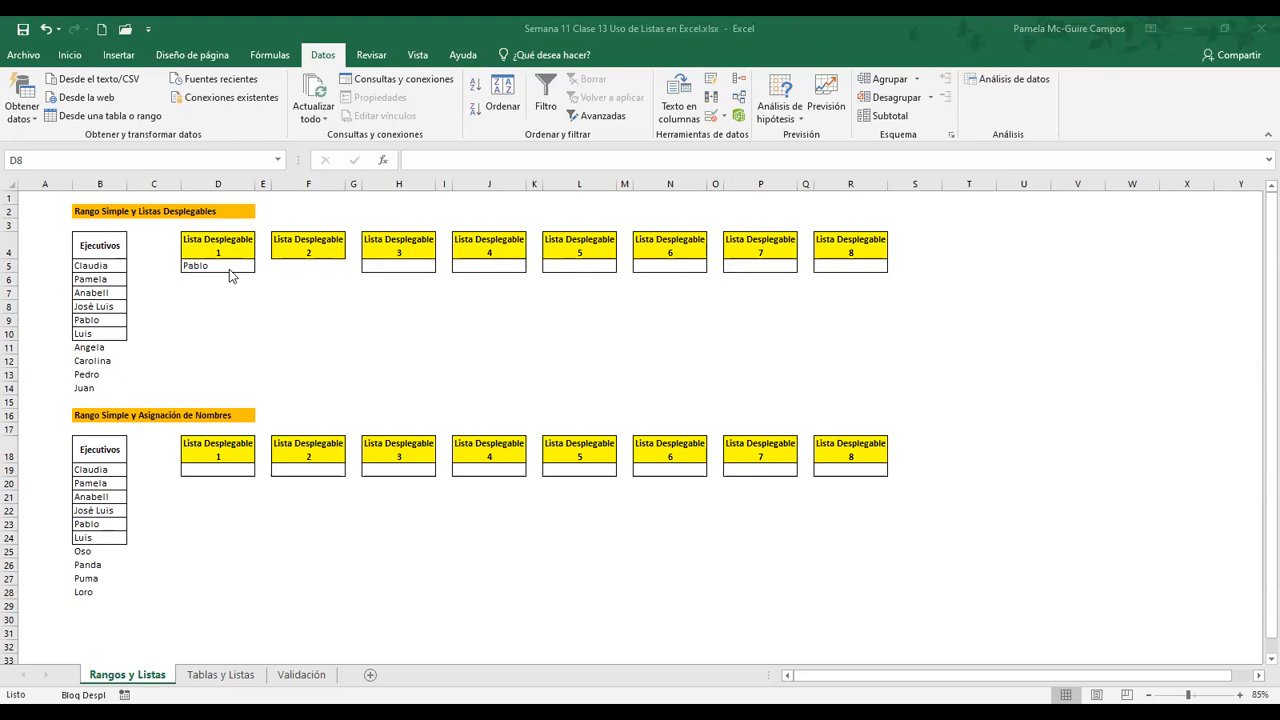
Examine the options offered by the drop-down list in cell D5, leaving the cell's value as it is
left_click(229, 268)
left_click(261, 266)
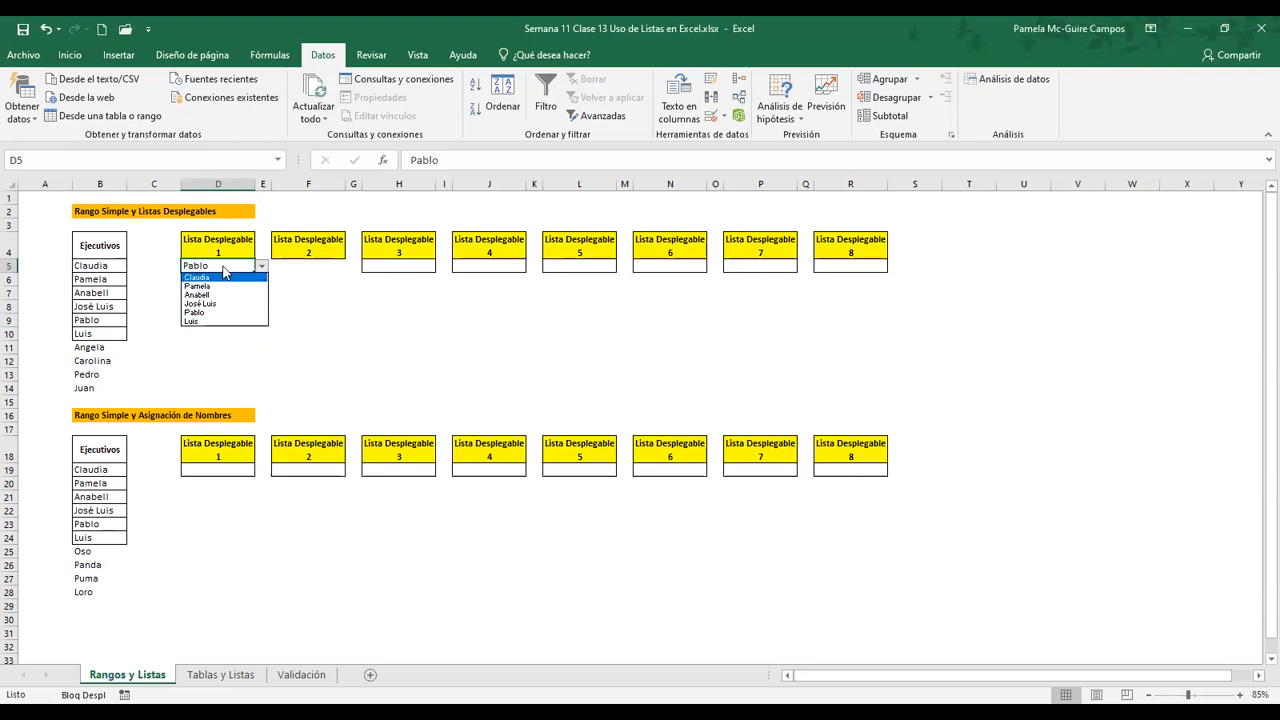
left_click(225, 268)
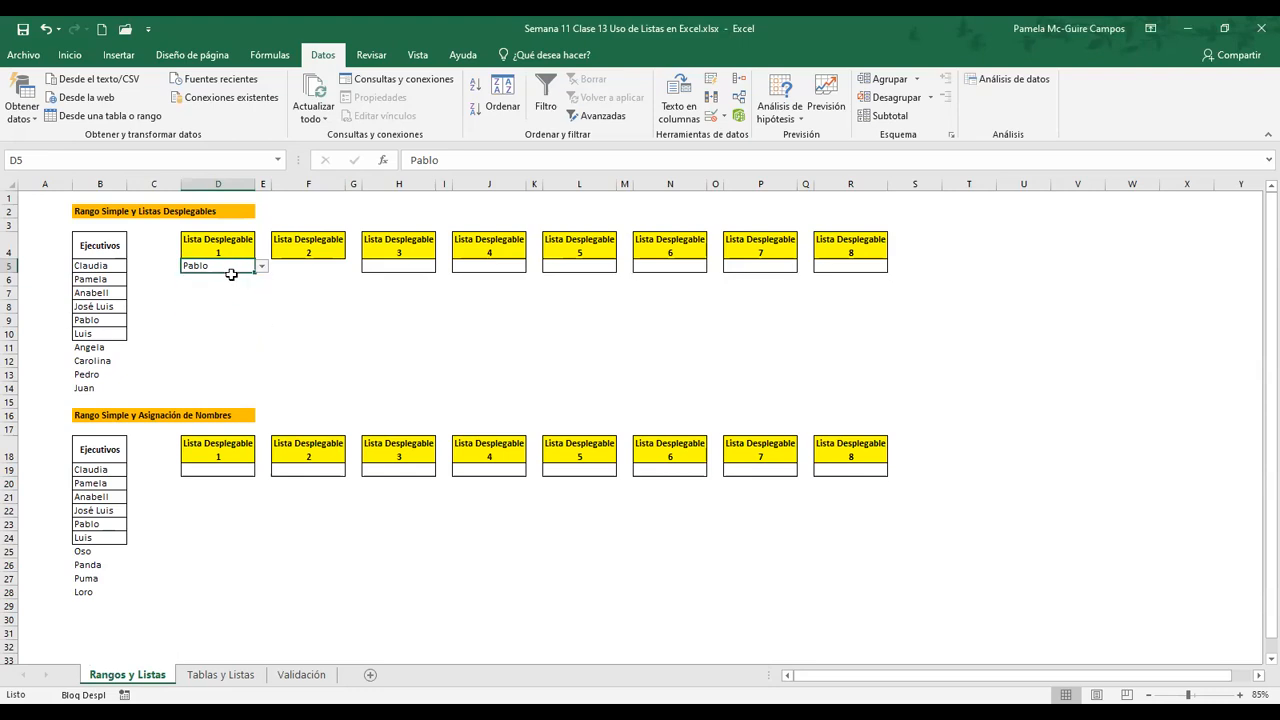
Add a list-type data validation with an in-cell drop-down to cell D8, using =$B$5:$B$14 as the source
left_click(205, 306)
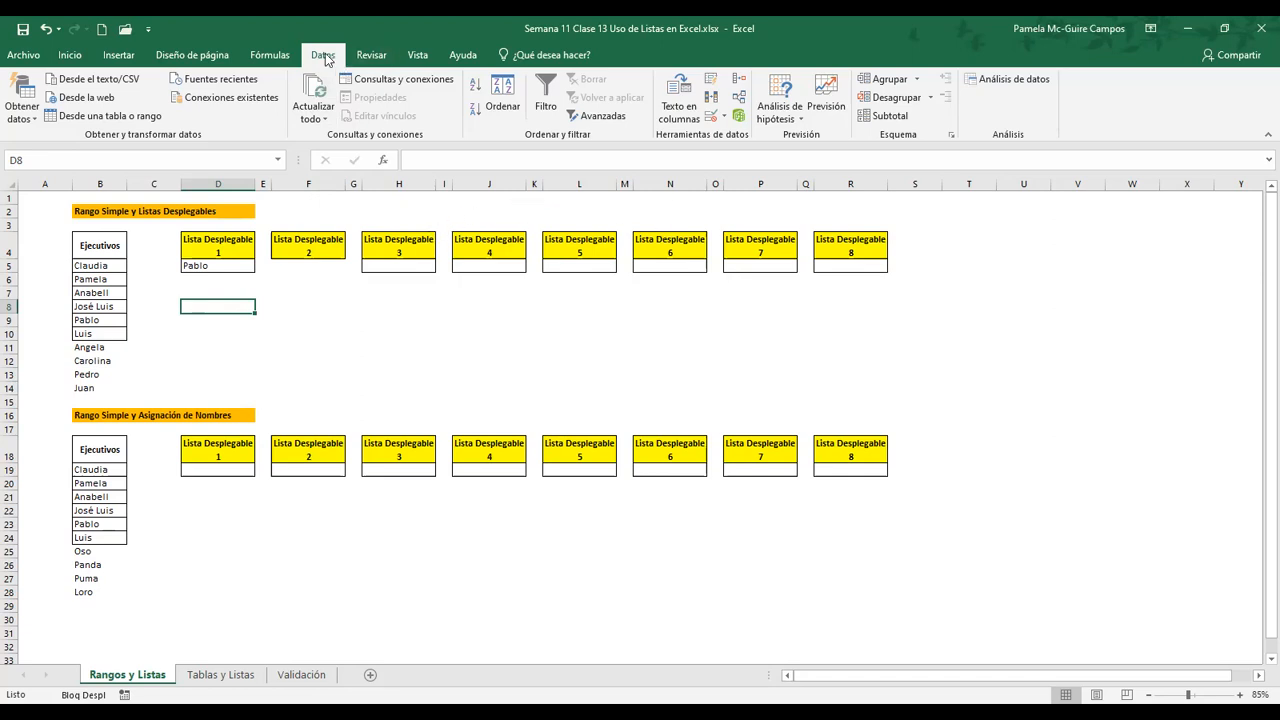
left_click(712, 117)
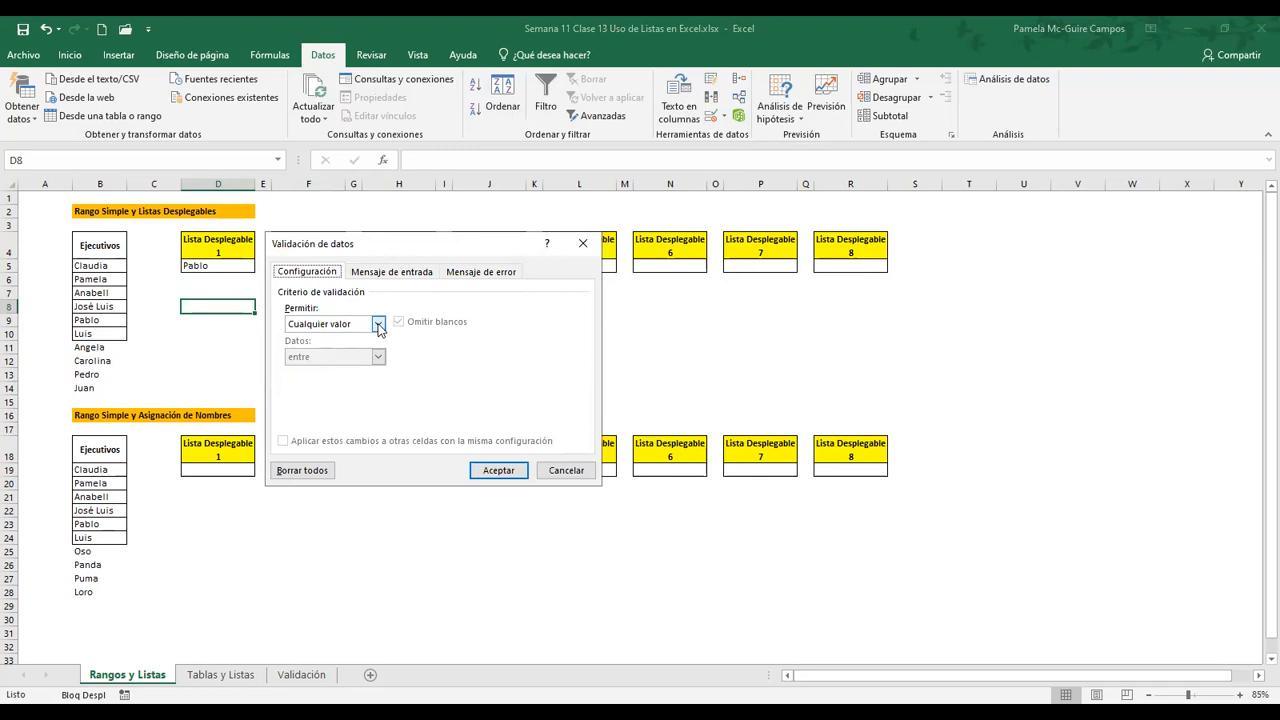
left_click(379, 325)
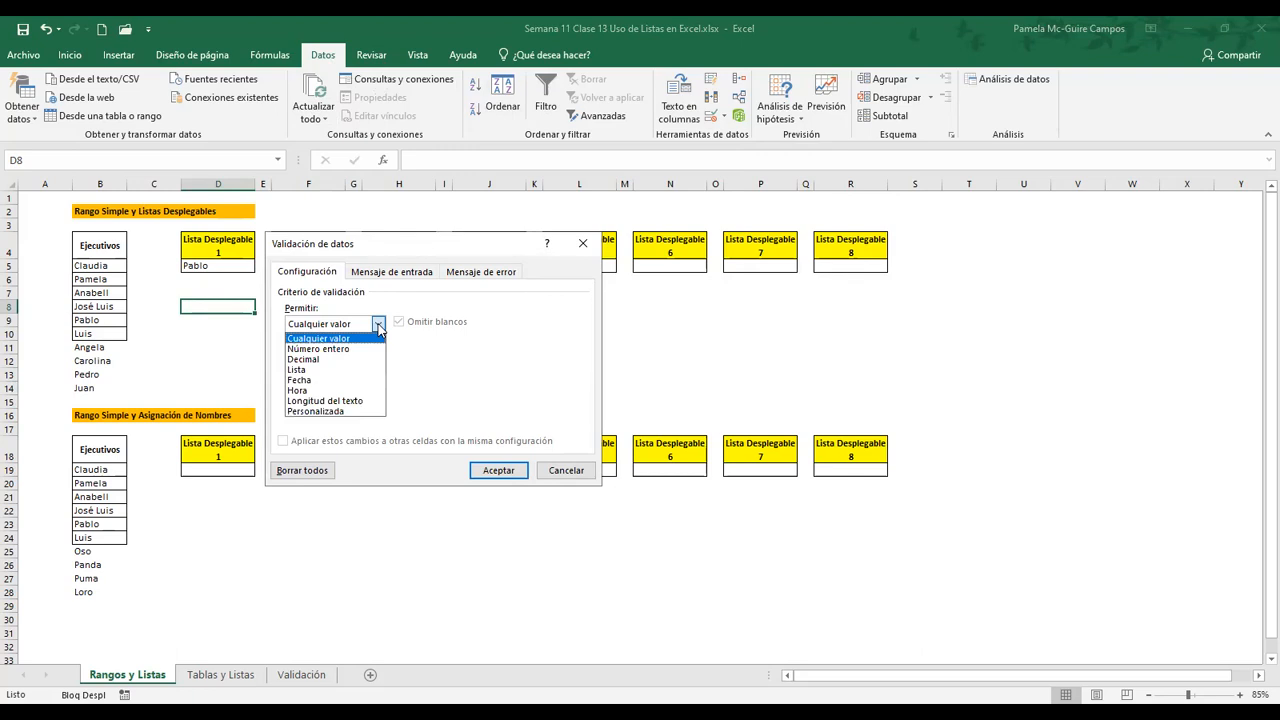
left_click(361, 370)
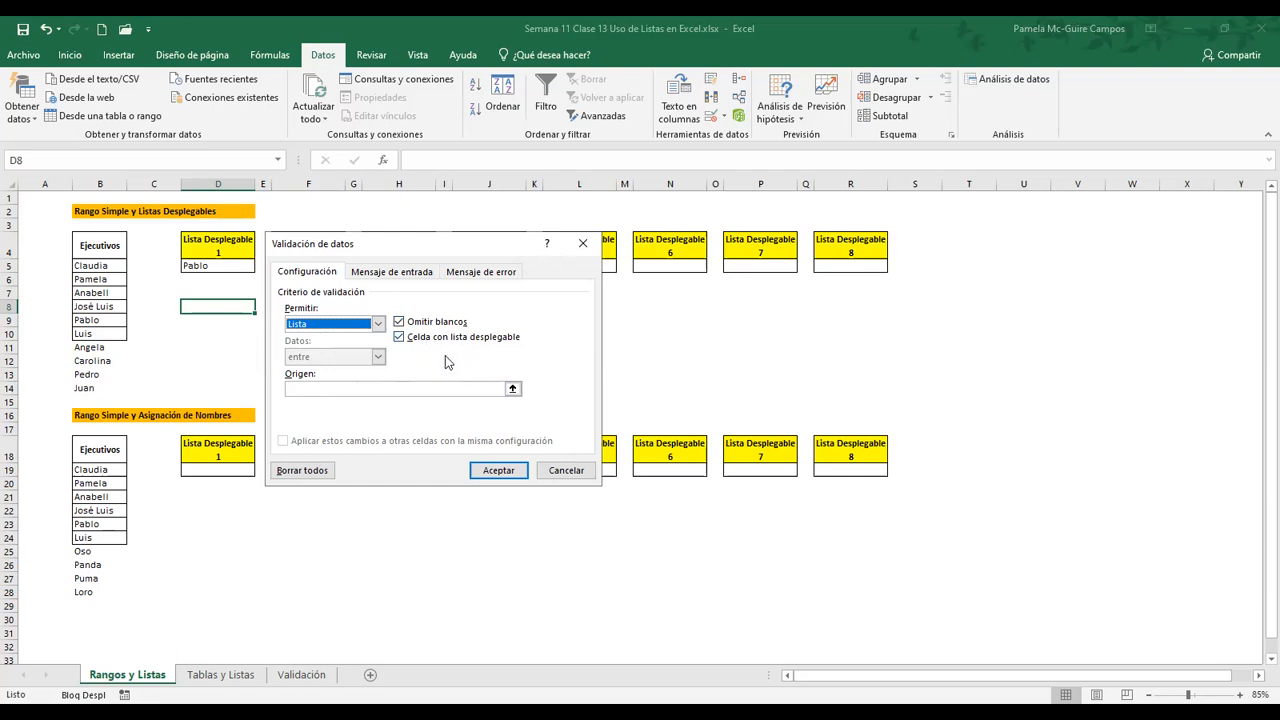
left_click(372, 390)
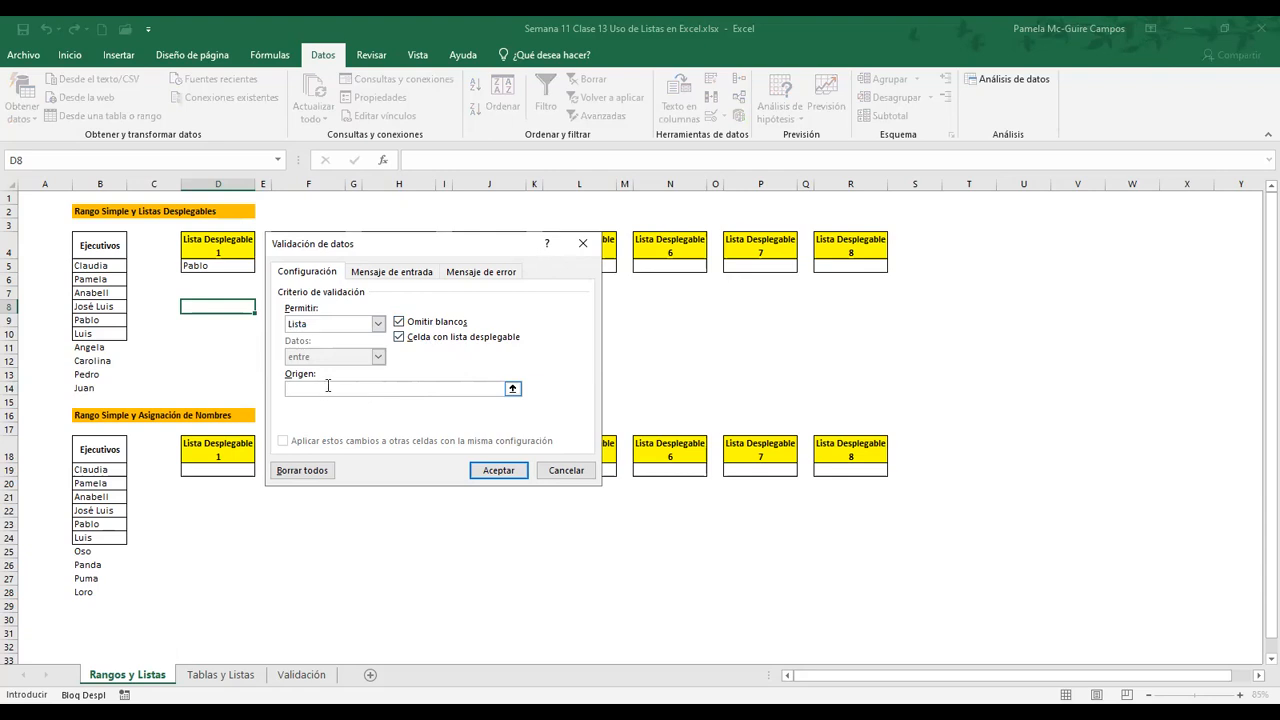
left_click(101, 266)
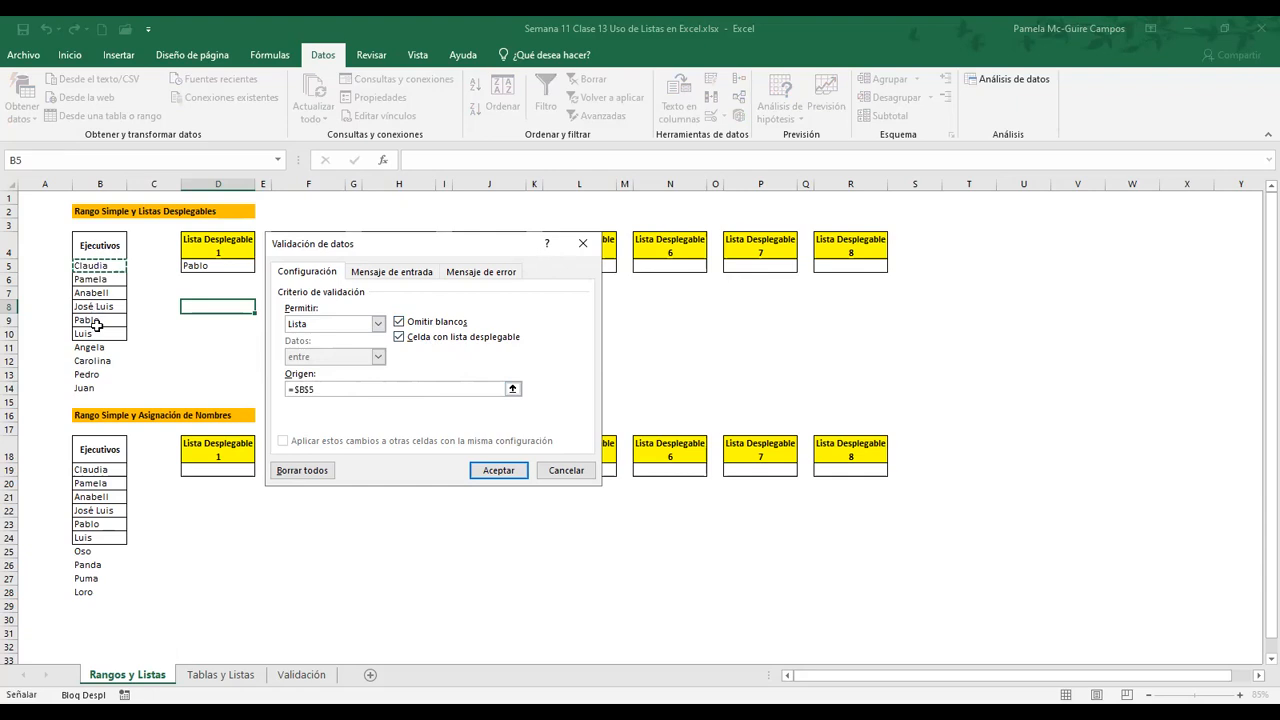
left_click(100, 388, "shift")
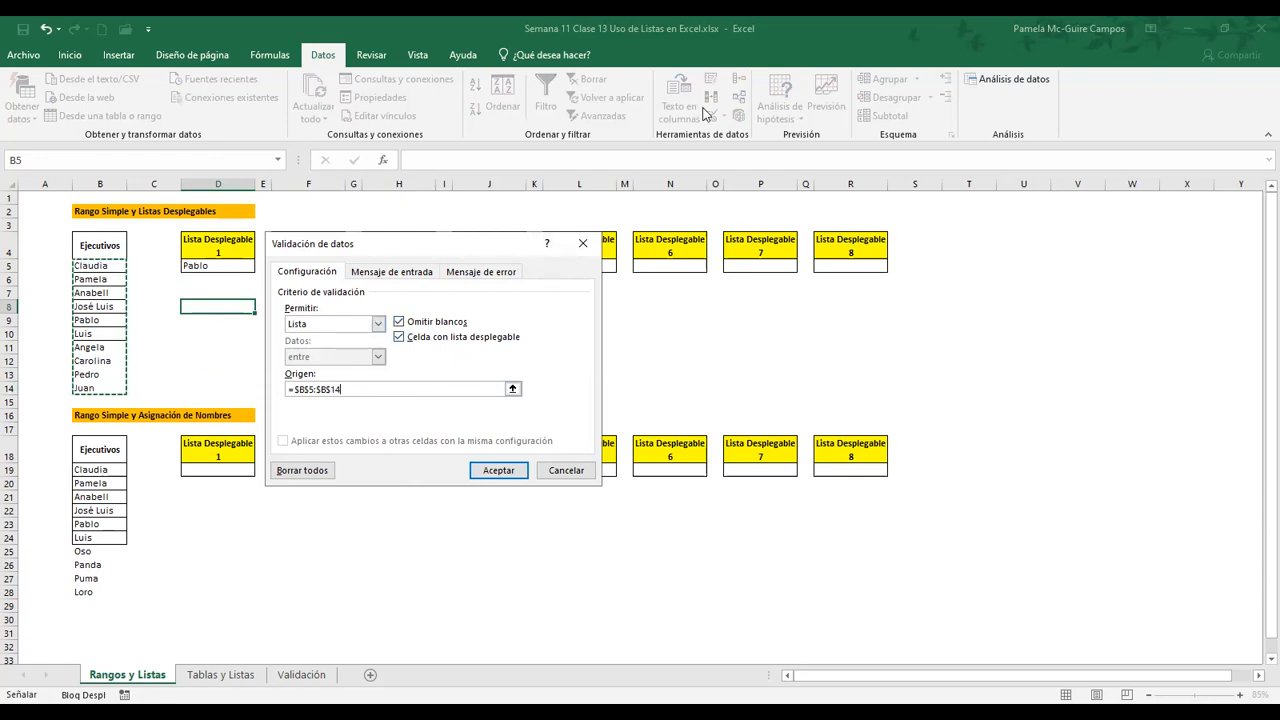
left_click(501, 472)
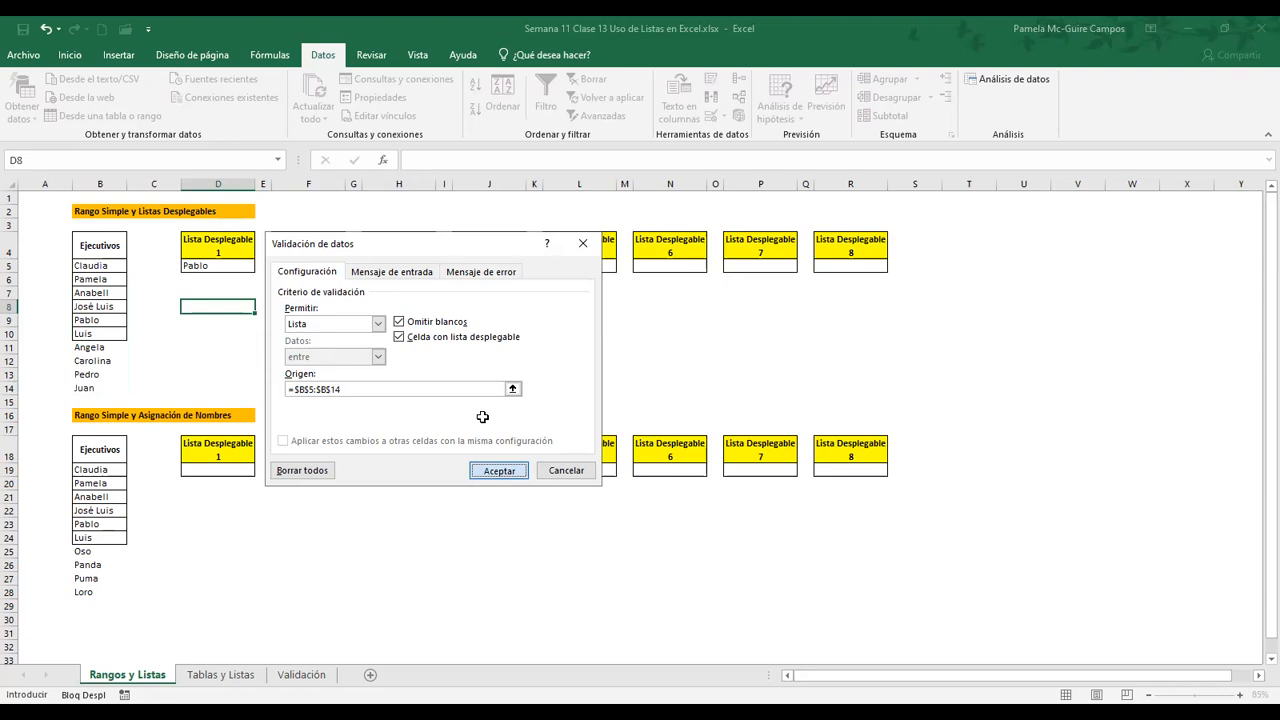
Pick the last executive in the drop-down list of cell D8
left_click(248, 362)
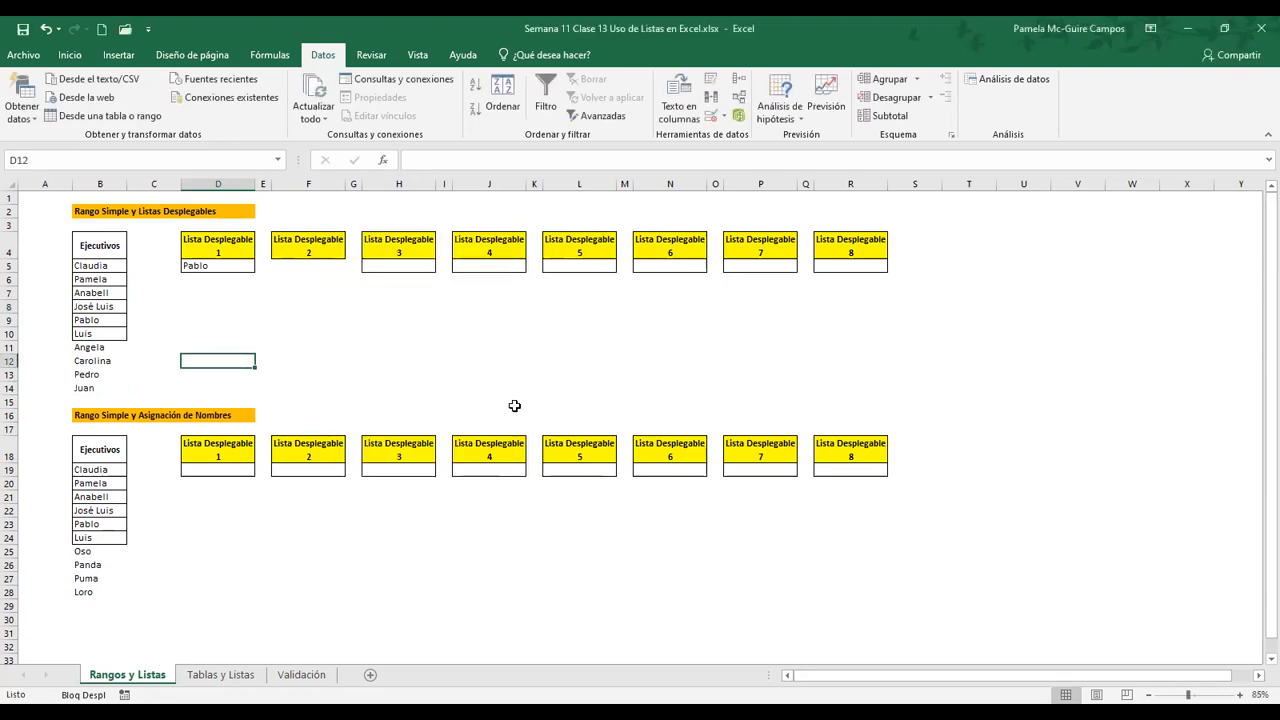
key("Scroll_Lock")
key("Up")
key("Up")
key("Up")
key("Up")
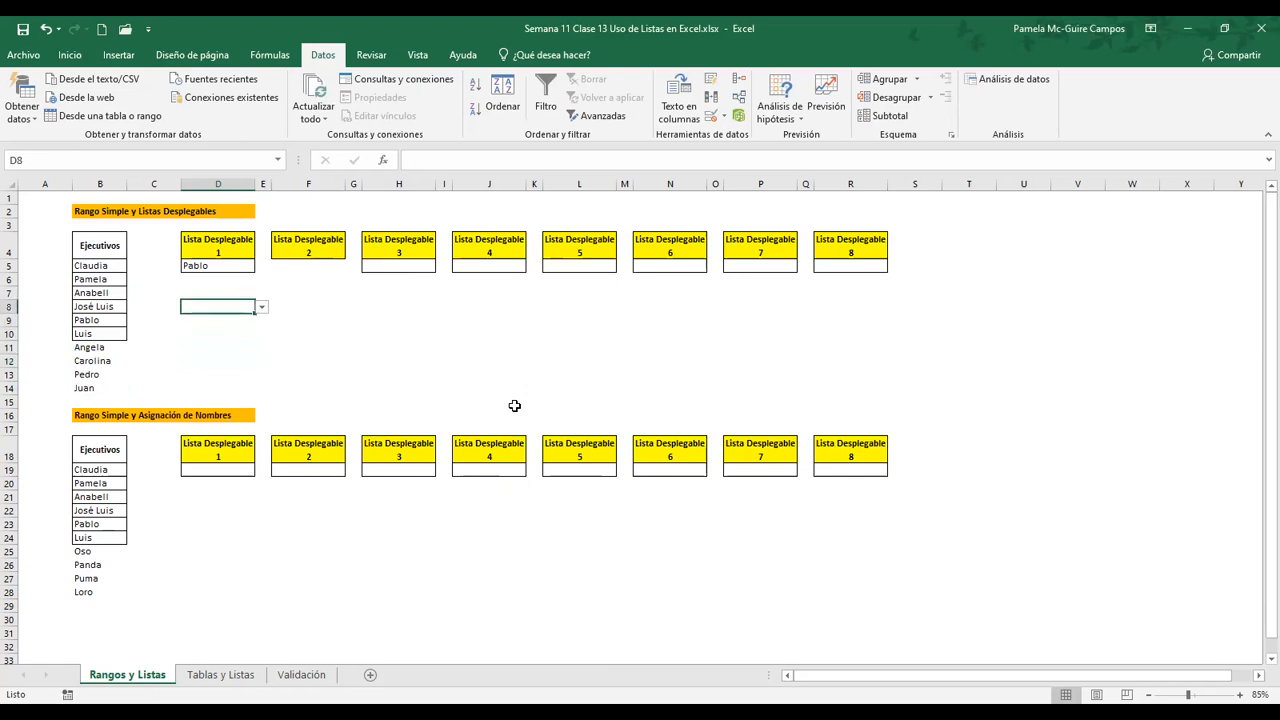
left_click(262, 308)
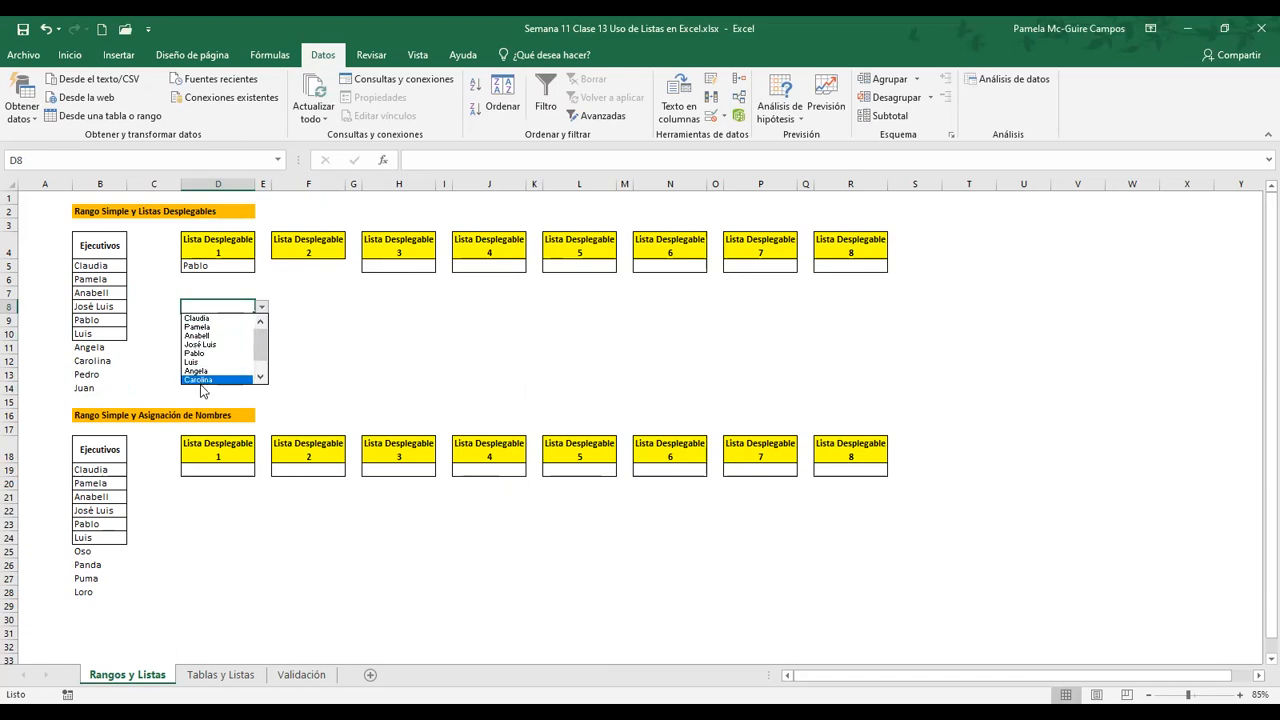
left_click(260, 378)
left_click(260, 378)
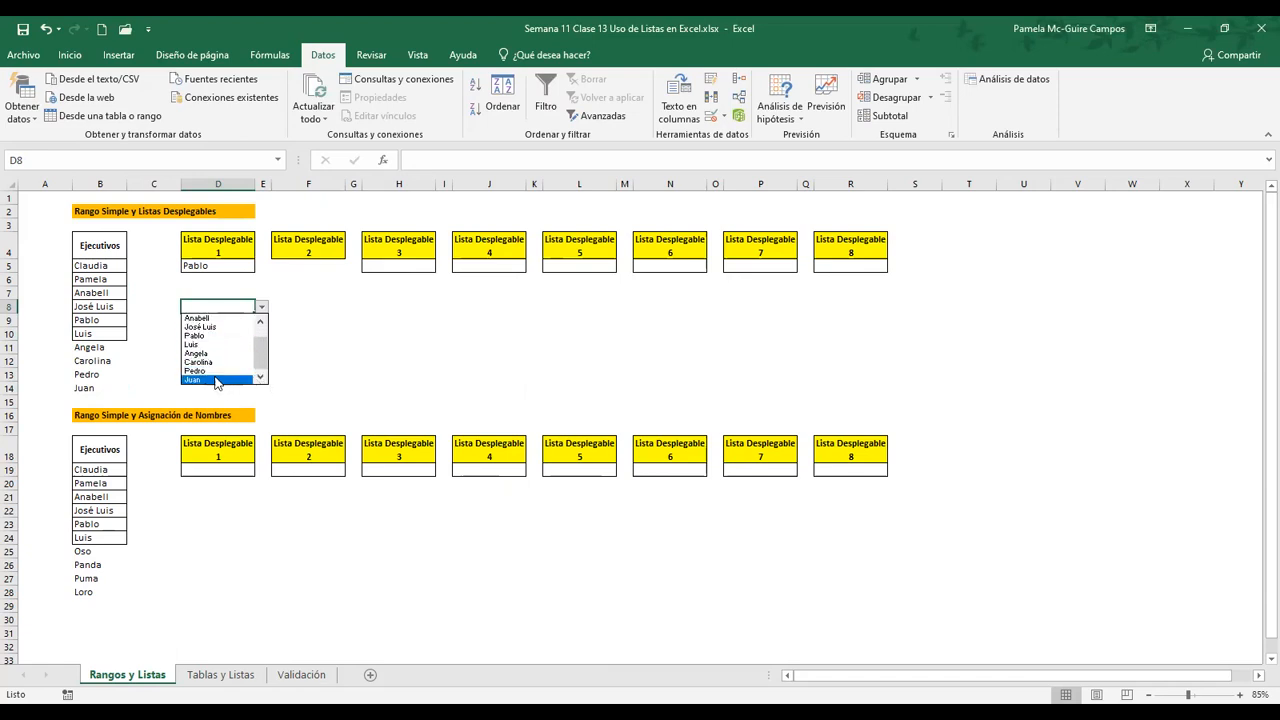
left_click(213, 379)
left_click(245, 349)
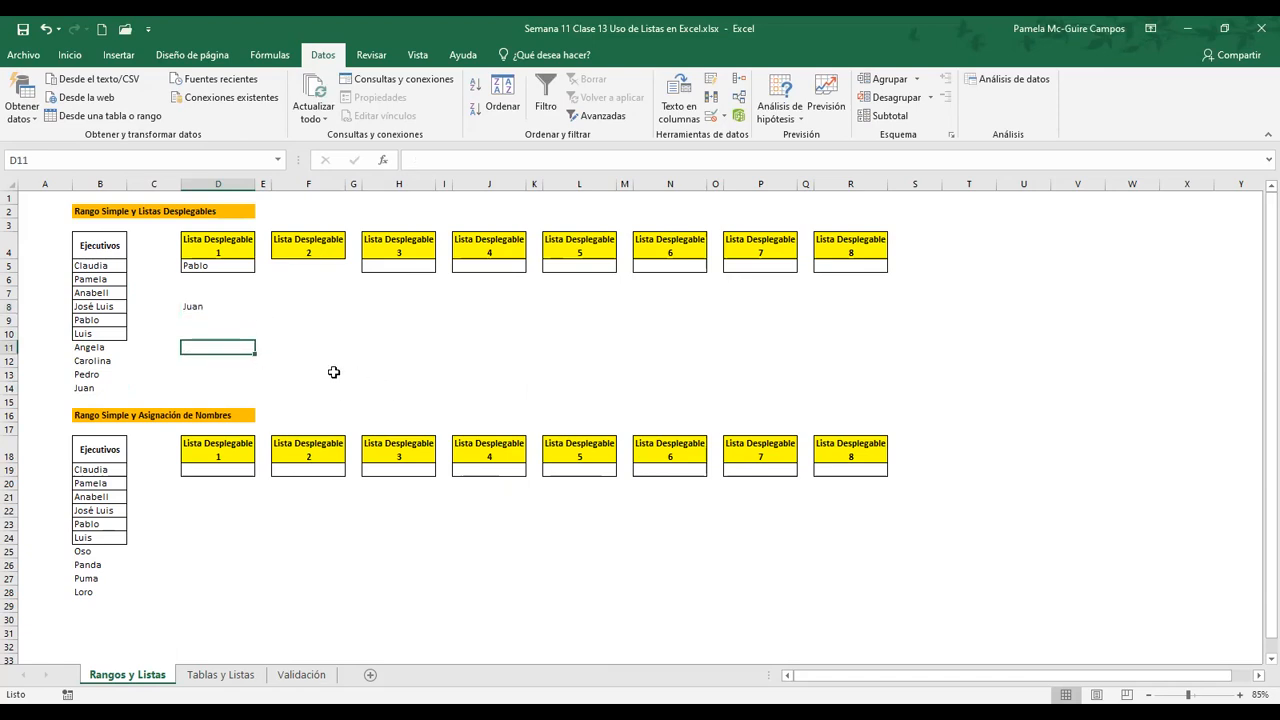
Clear cell D8 and try to enter a name that is not in the executives list, cancelling the entry
left_click(192, 308)
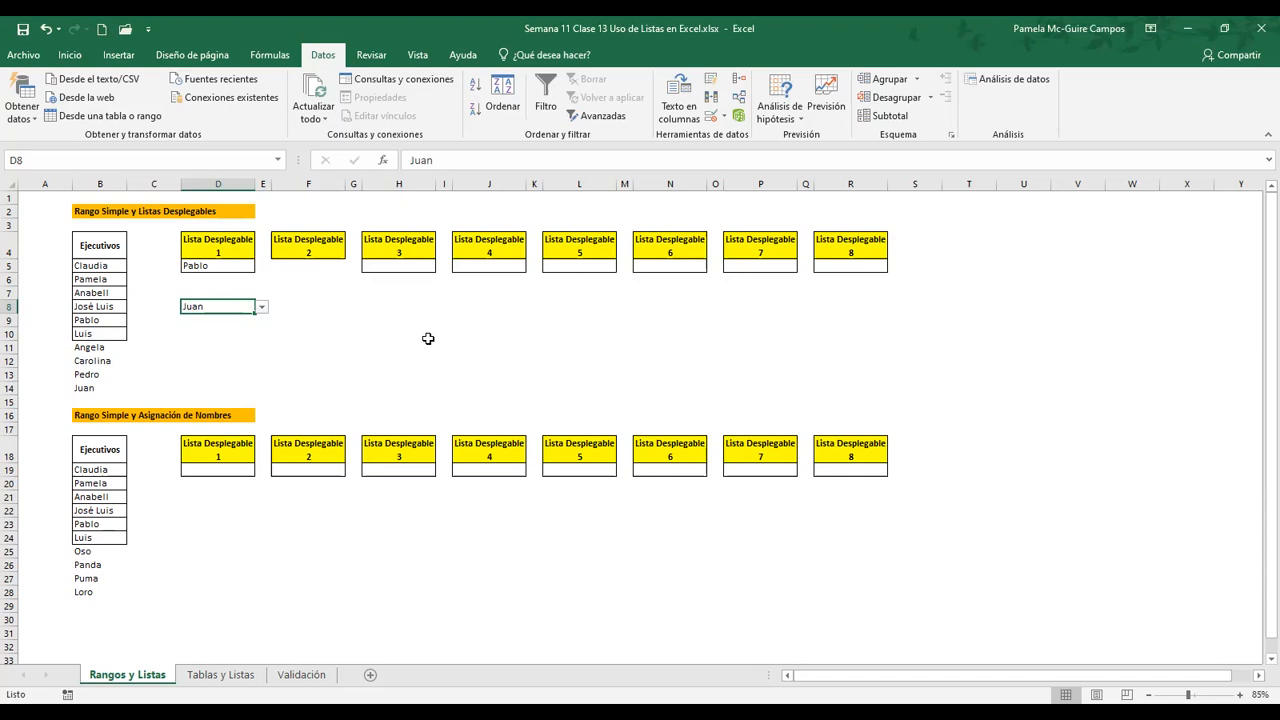
key("Delete")
key("Up")
key("Down")
type("Jorge")
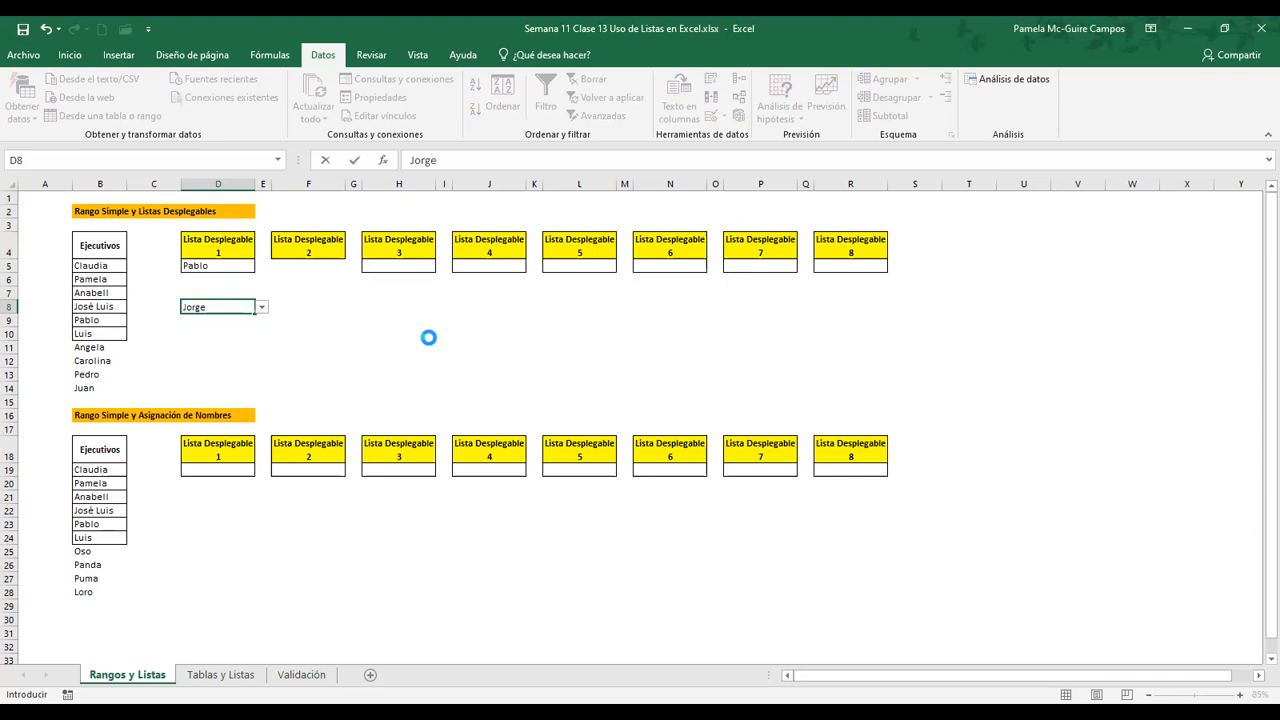
key("Return")
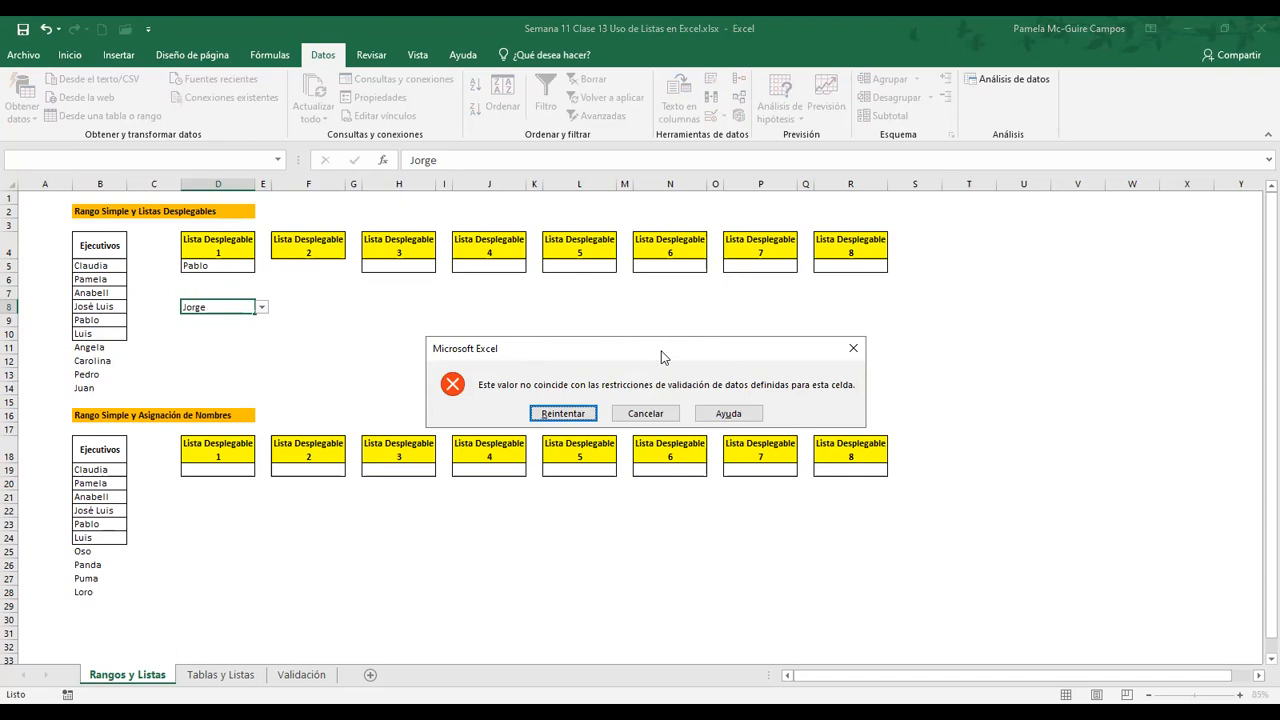
left_click(664, 414)
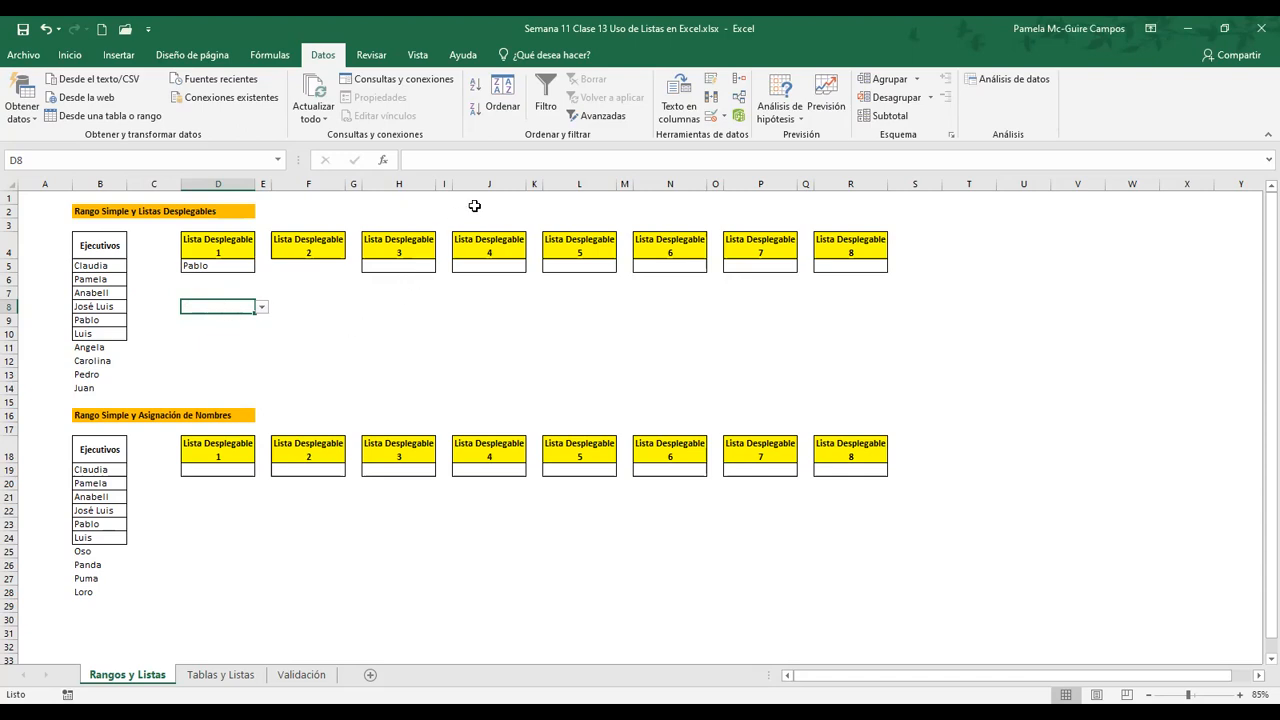
Give D8's data validation an input message titled "Ingreso de Ejecutivos" with the text "Seleccione su Ejecutivo de la Lista Disponible"
left_click(714, 118)
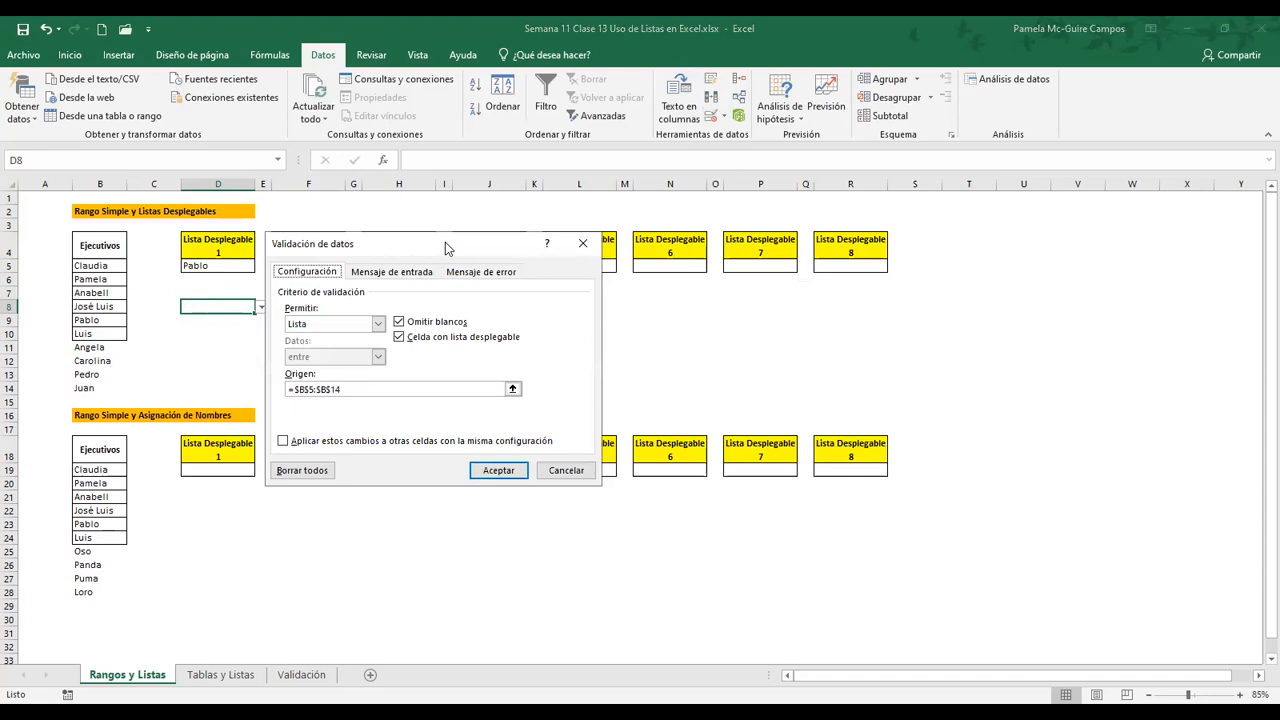
left_click_drag(446, 244, 455, 239)
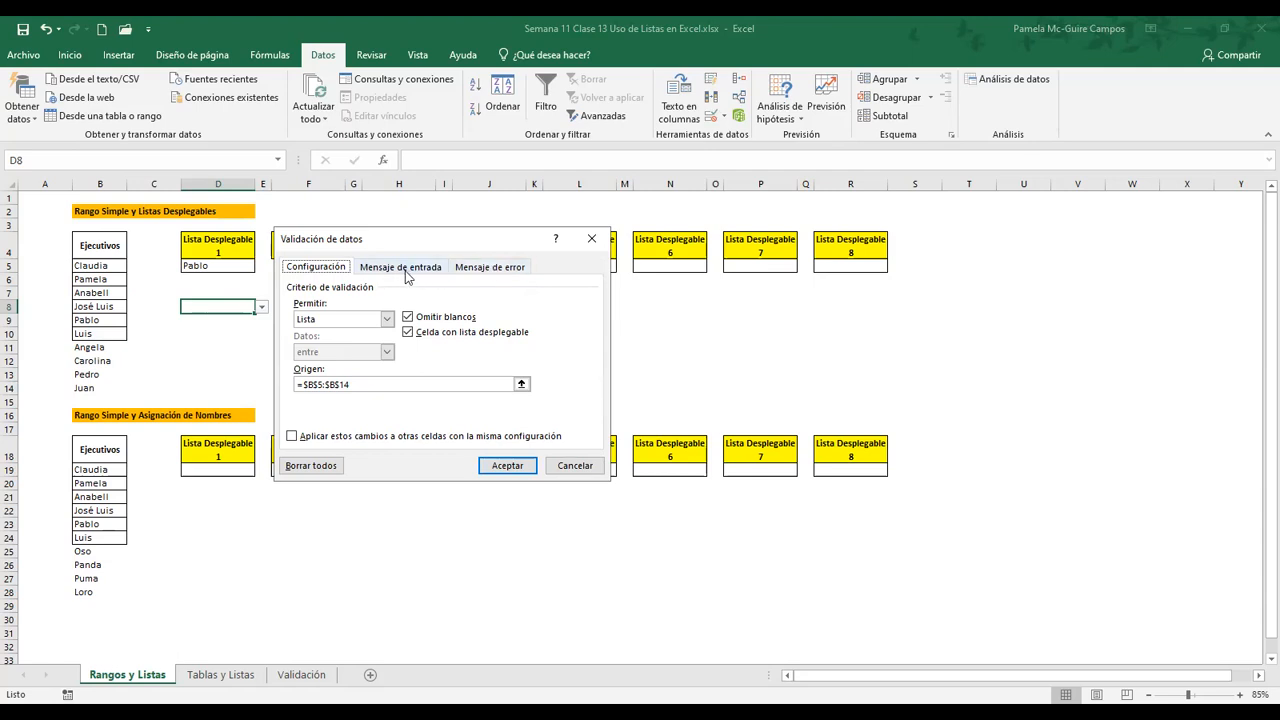
left_click(405, 270)
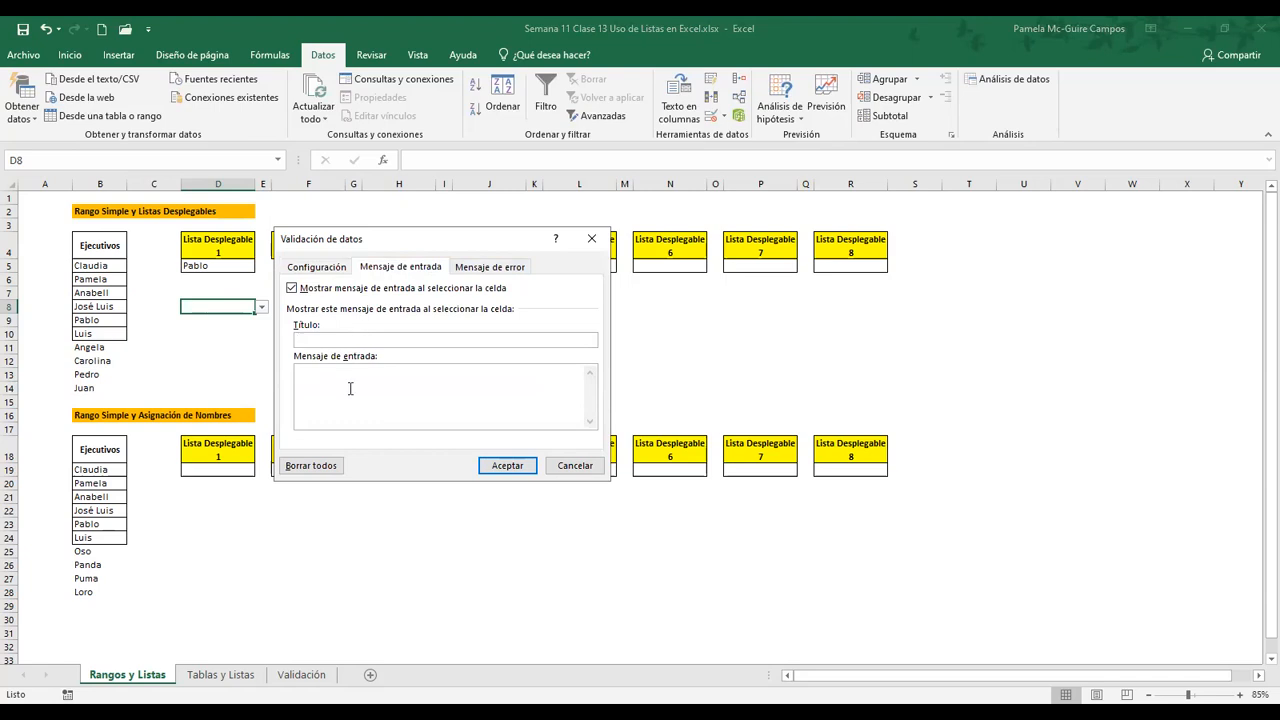
type("Ingreso de ")
type("Ejecutivos")
type("Seleccione su")
type(" Ejecuti")
type("vo de la L")
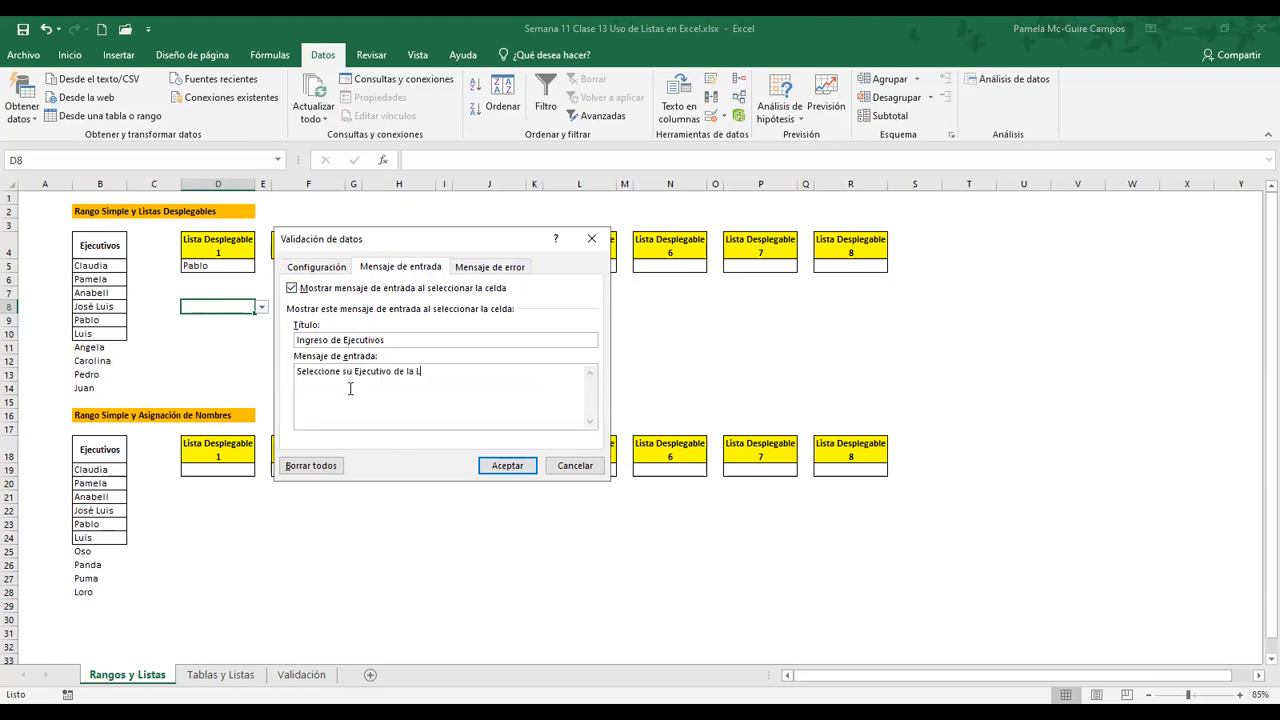
type("ista Disponible")
left_click(509, 466)
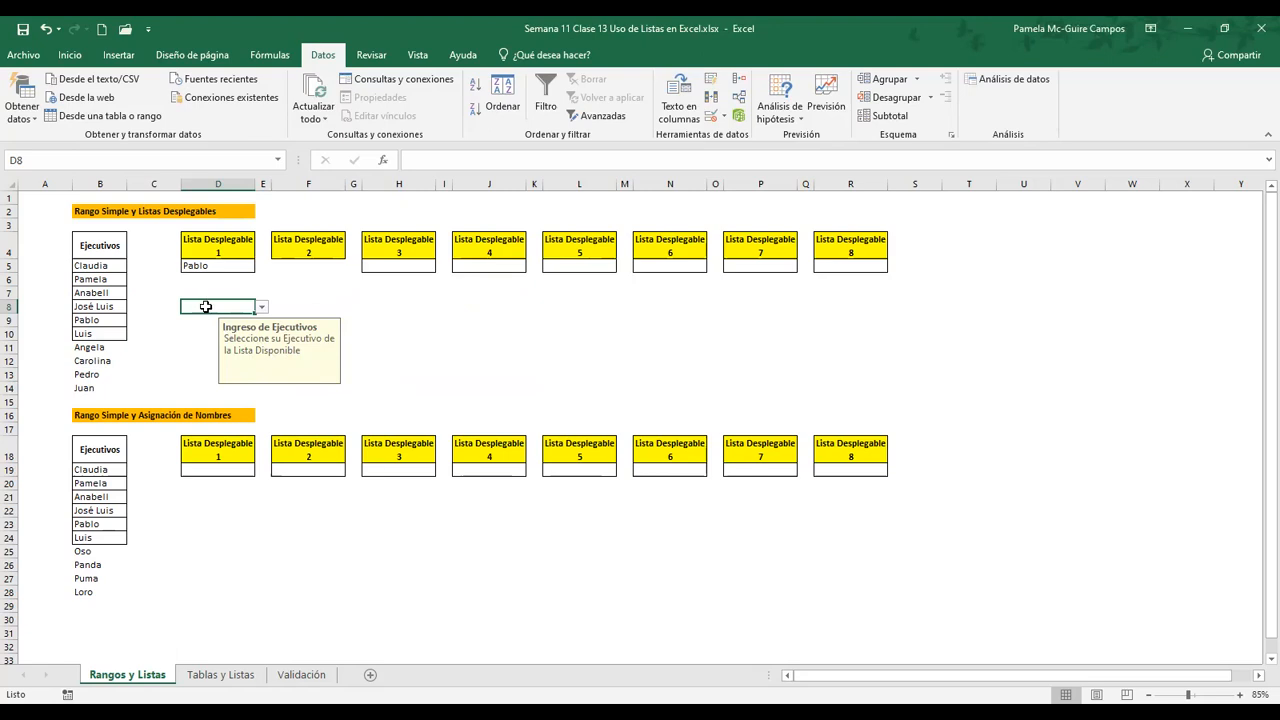
Leave cell D8 and return to it to view its input message
left_click(391, 307)
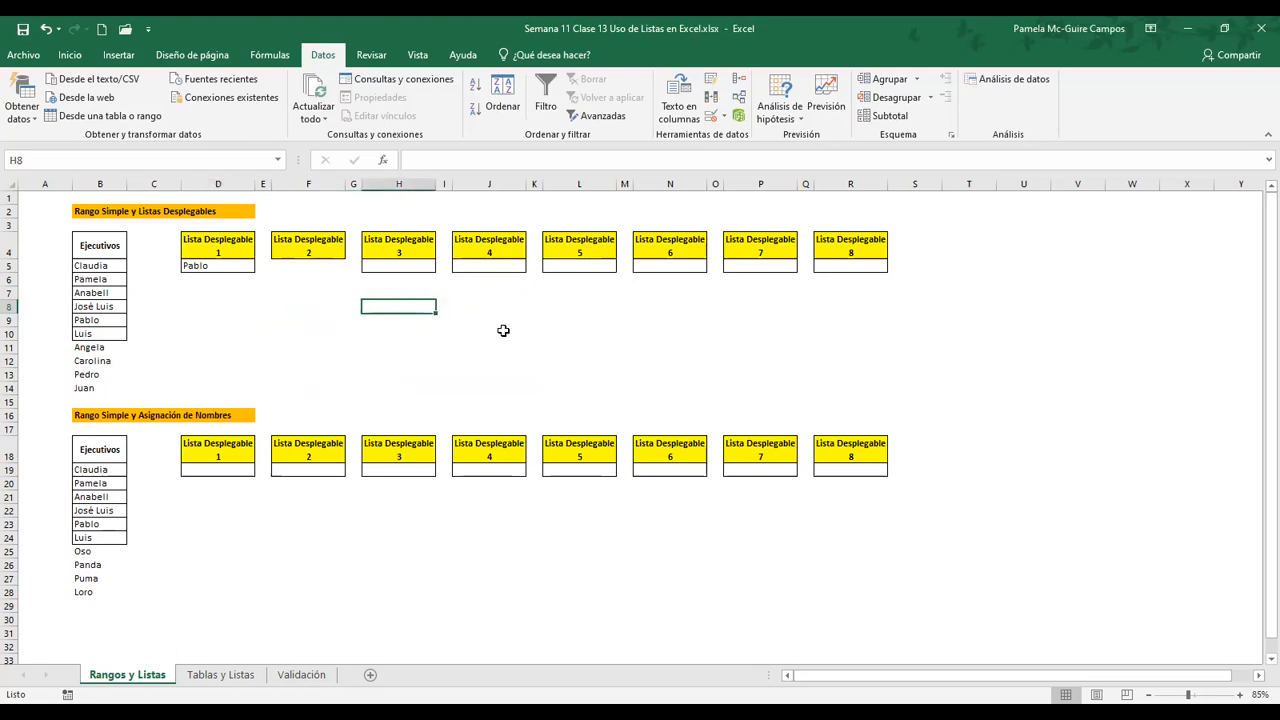
key("Left")
key("Left")
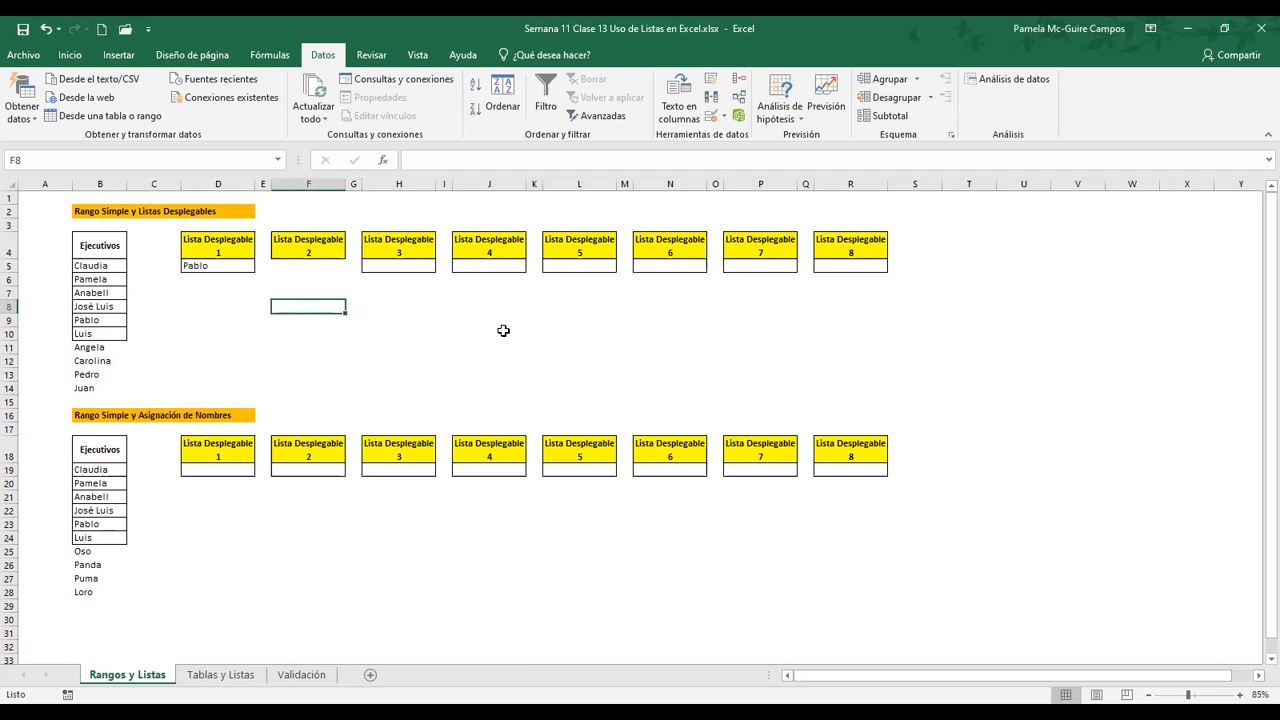
key("Left")
key("Left")
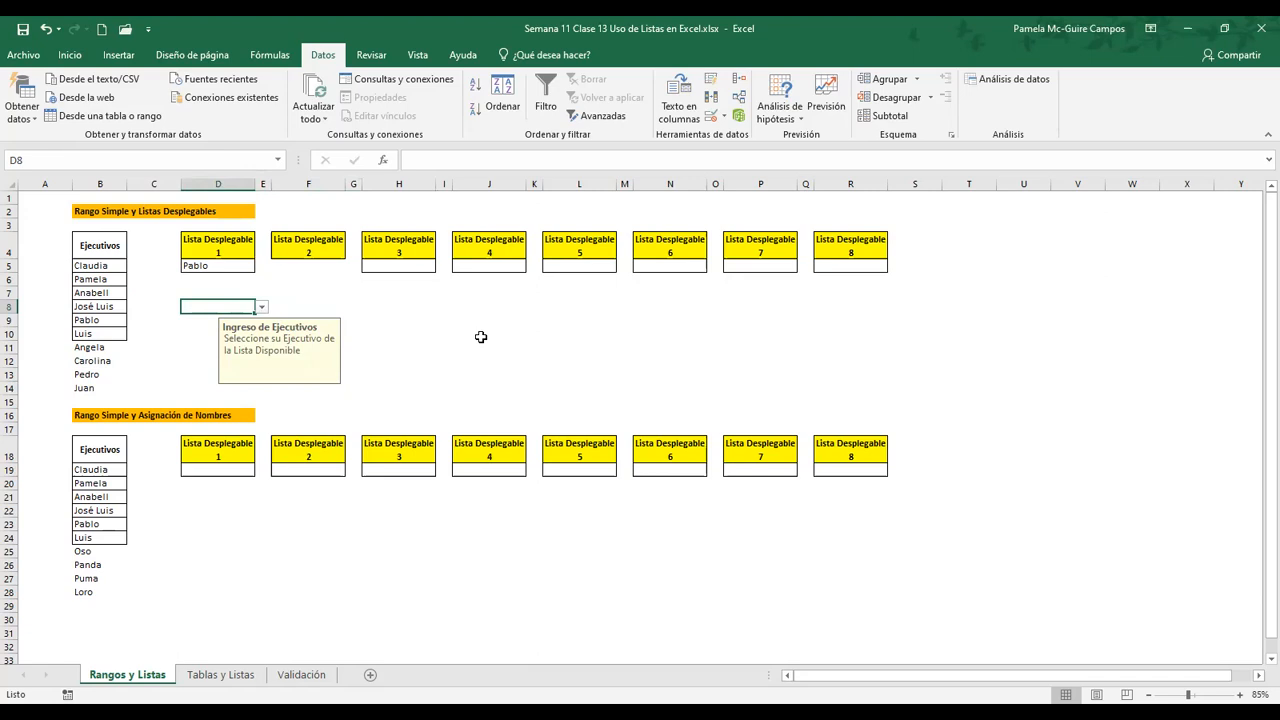
Try again to enter an unlisted executive name in cell D8, then cancel the entry
type("Jorge")
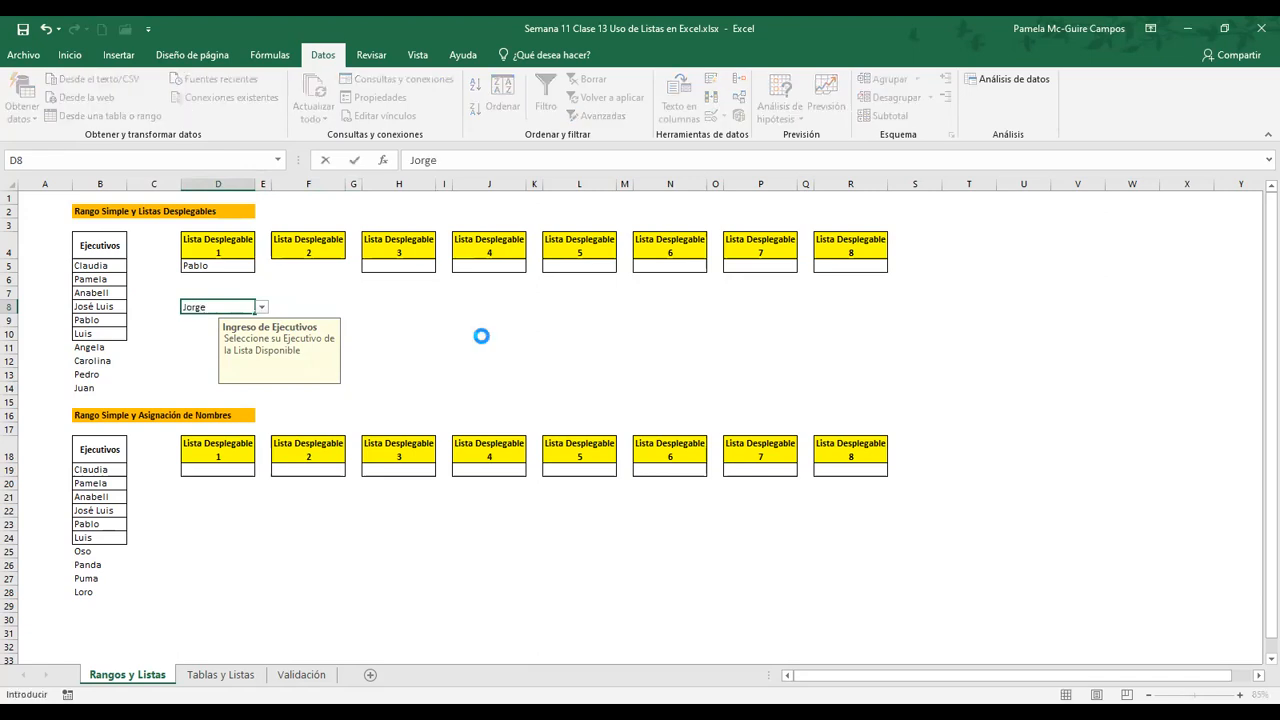
key("Return")
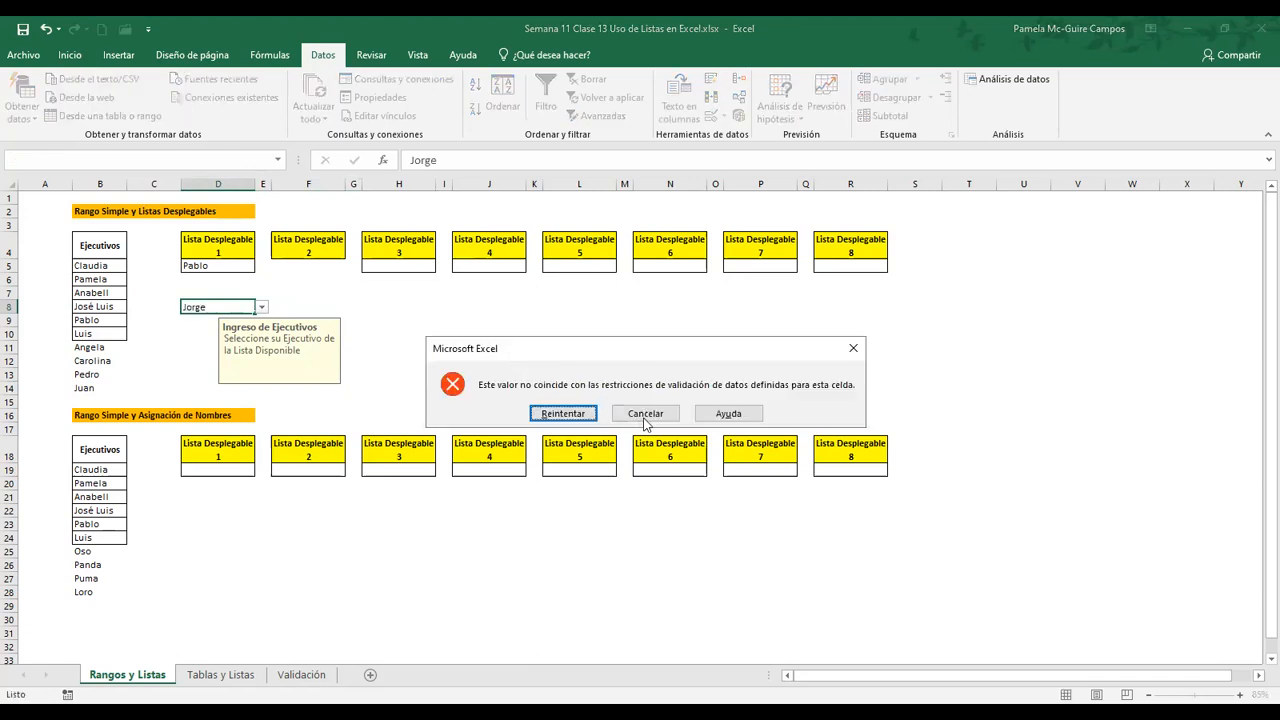
left_click(646, 415)
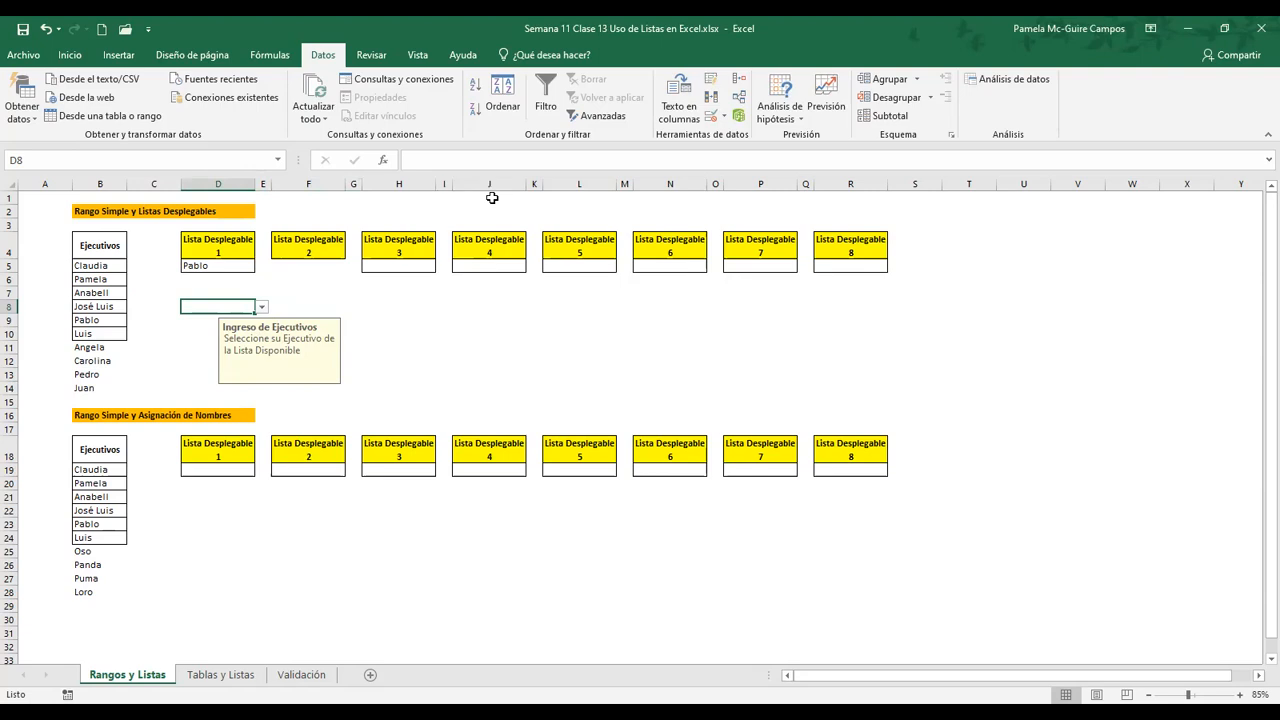
Try the Advertencia and Información alert styles for cell D8's validation error message, then keep the Alto style
left_click(716, 118)
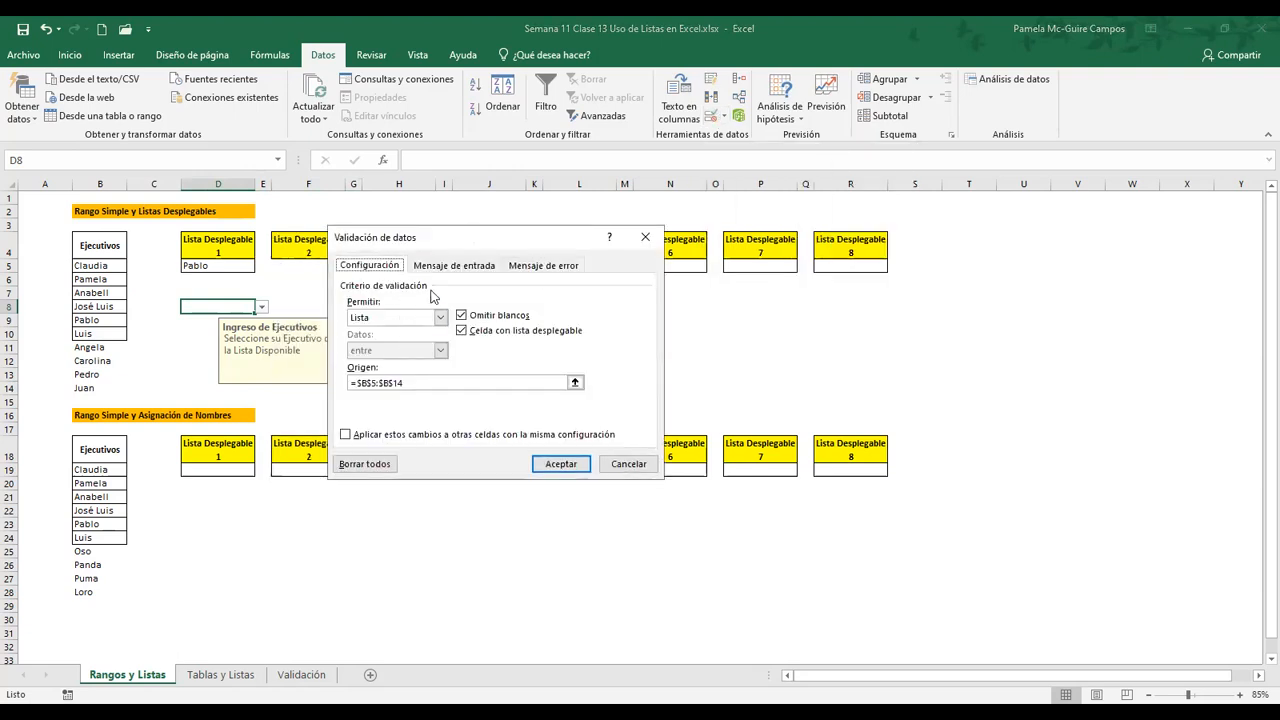
left_click(447, 266)
left_click(531, 265)
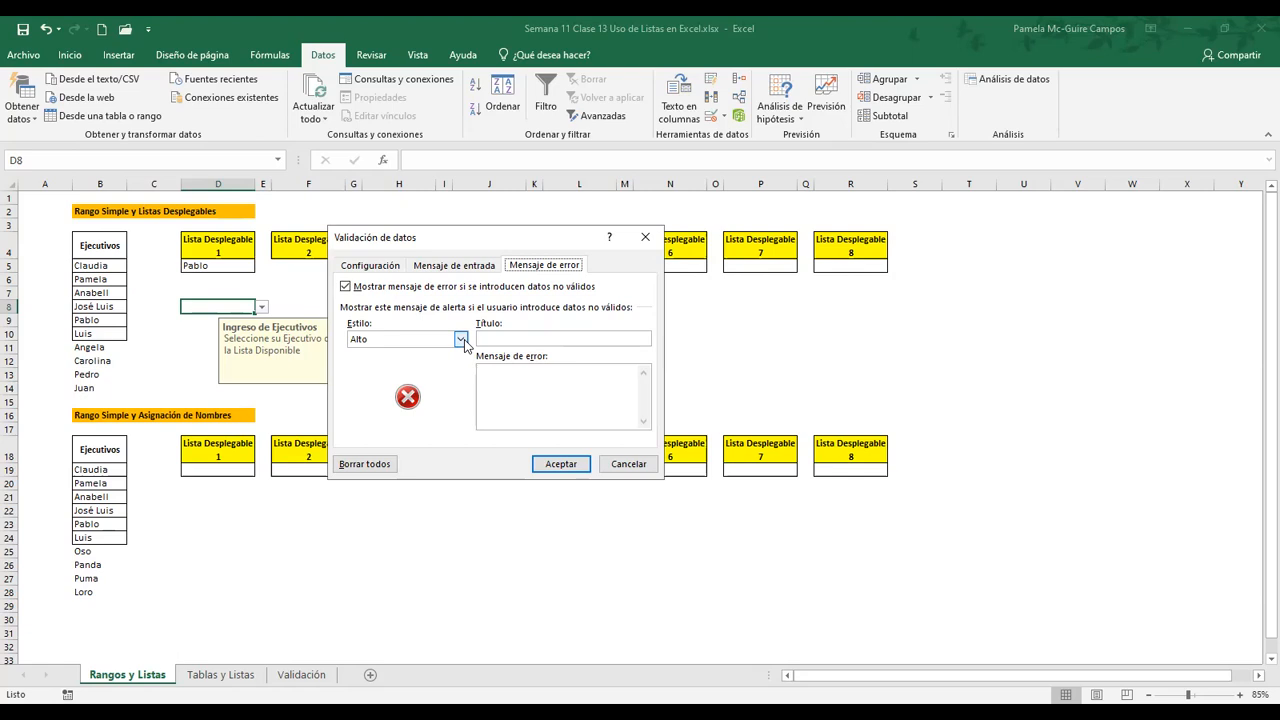
left_click(466, 341)
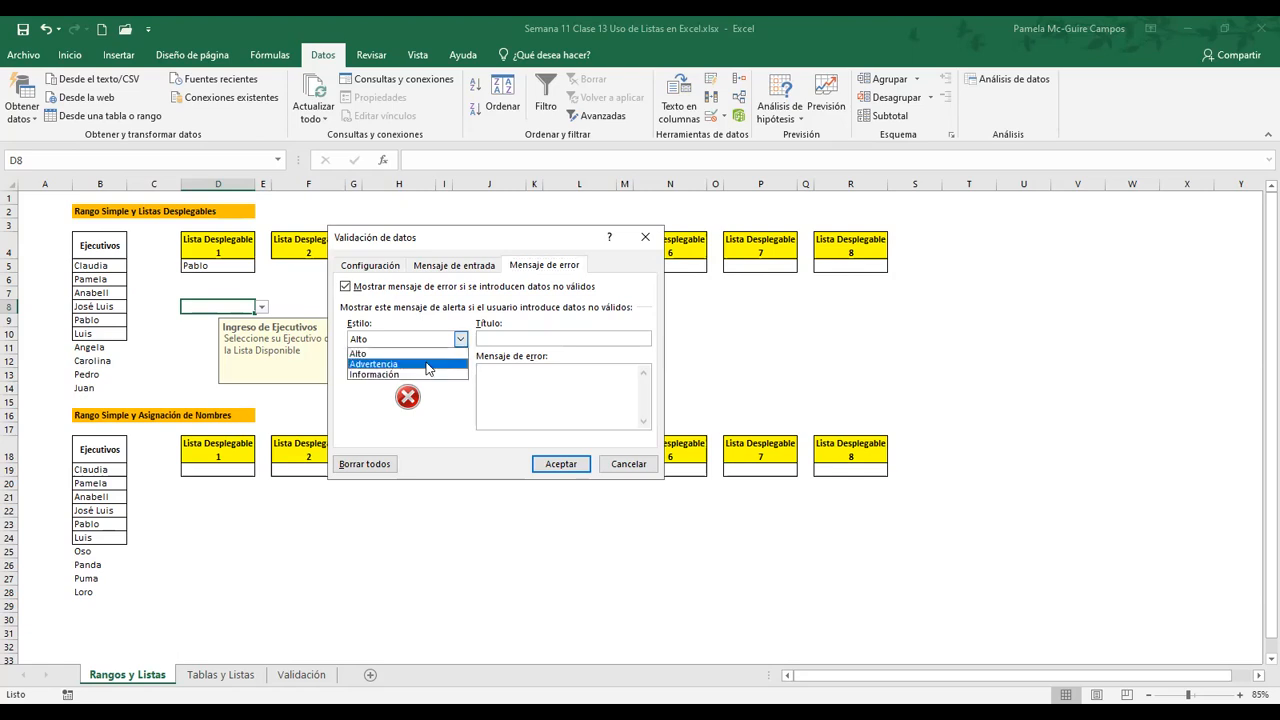
left_click(432, 358)
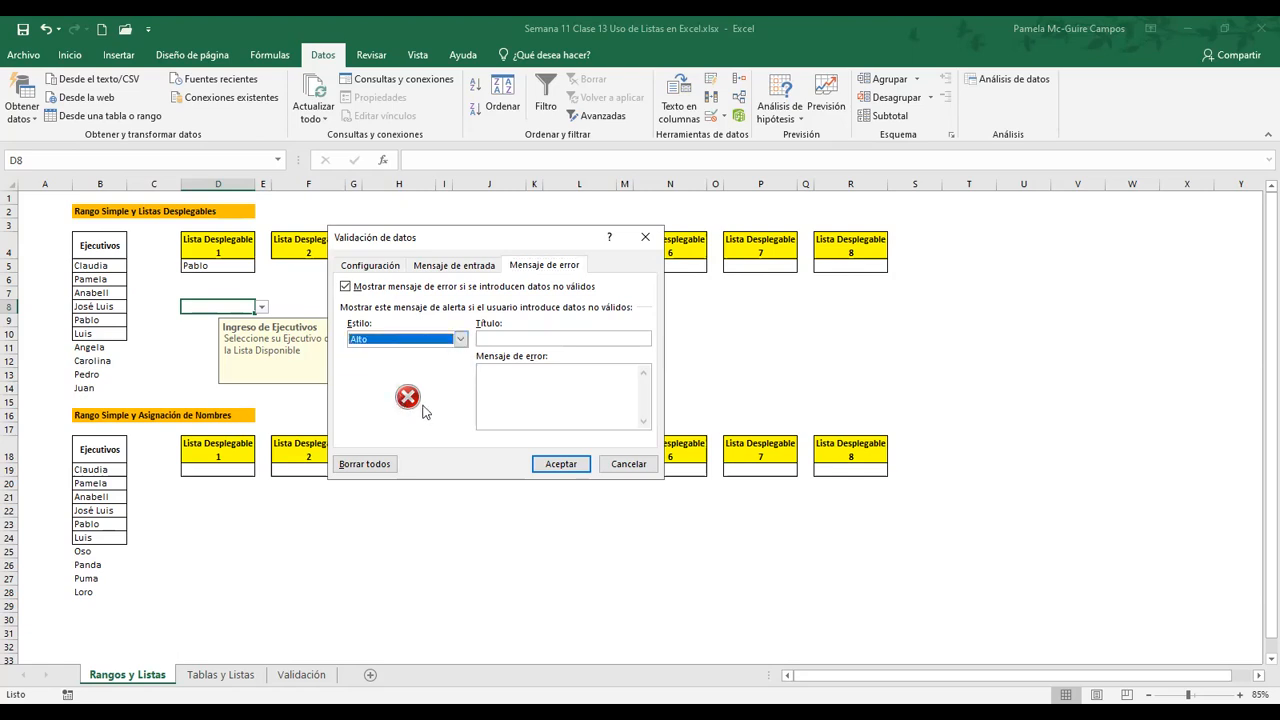
left_click(461, 340)
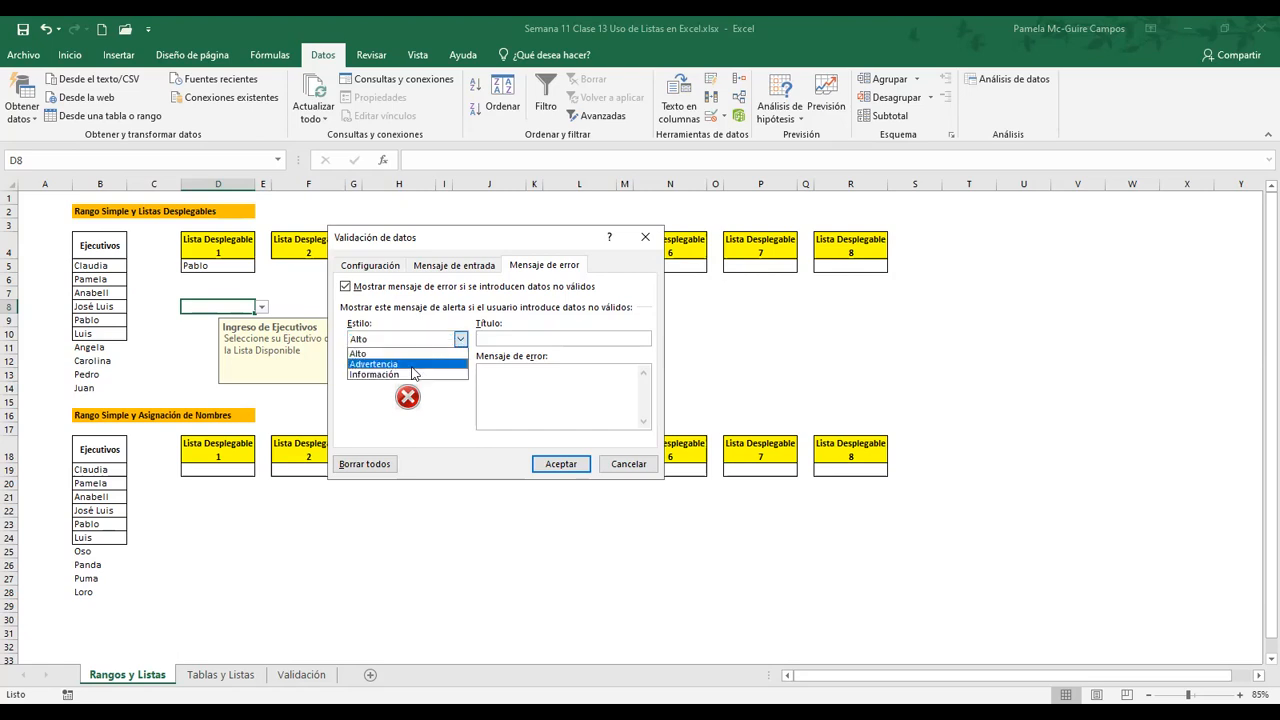
left_click(412, 366)
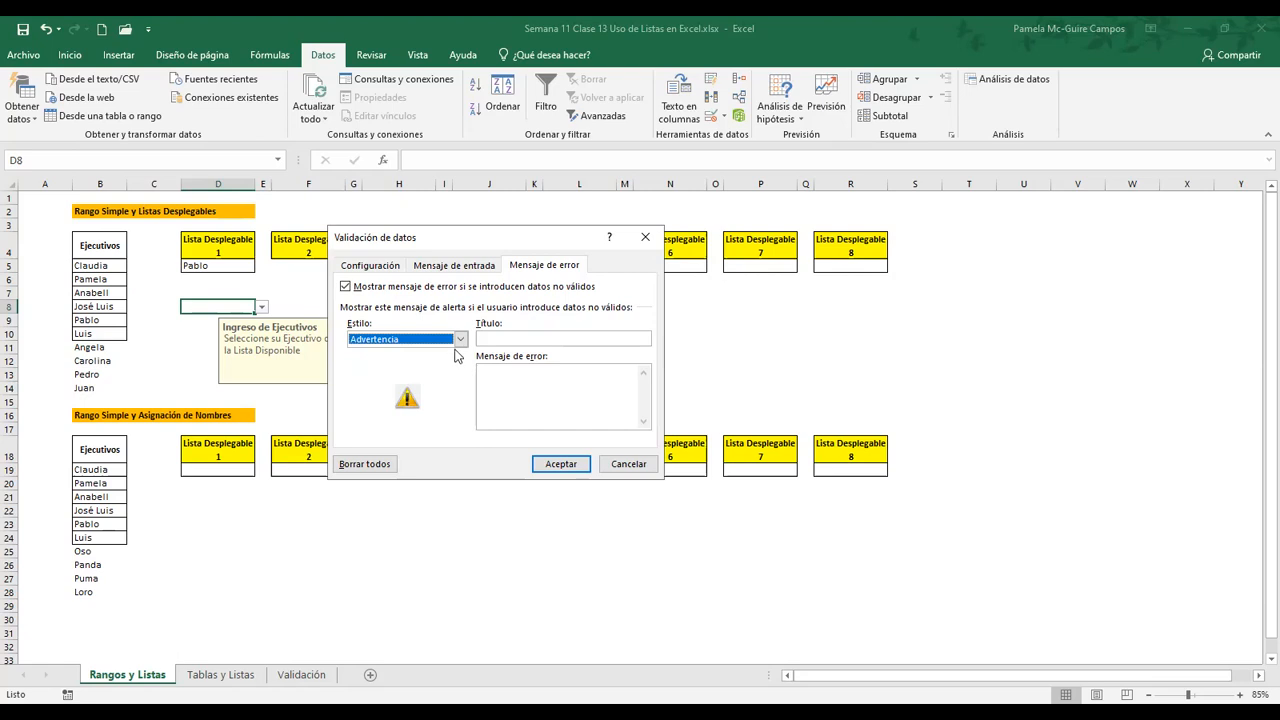
left_click(460, 340)
left_click(398, 379)
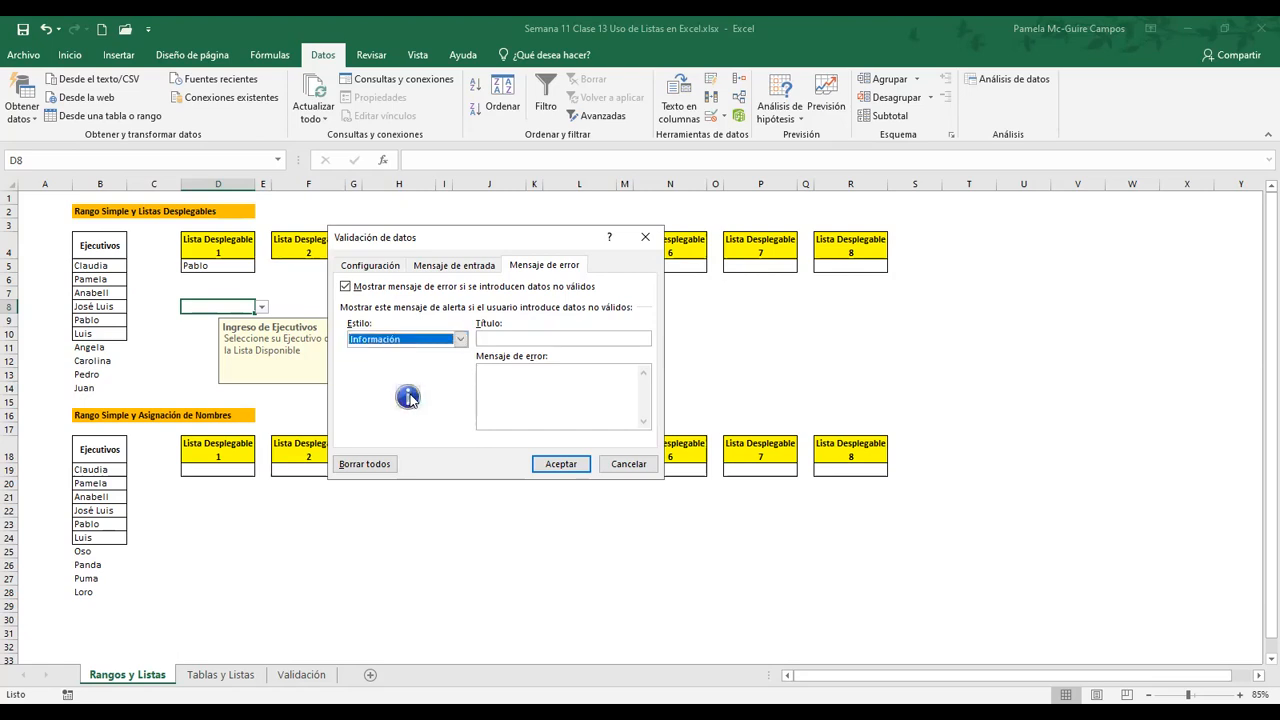
left_click(459, 340)
left_click(437, 355)
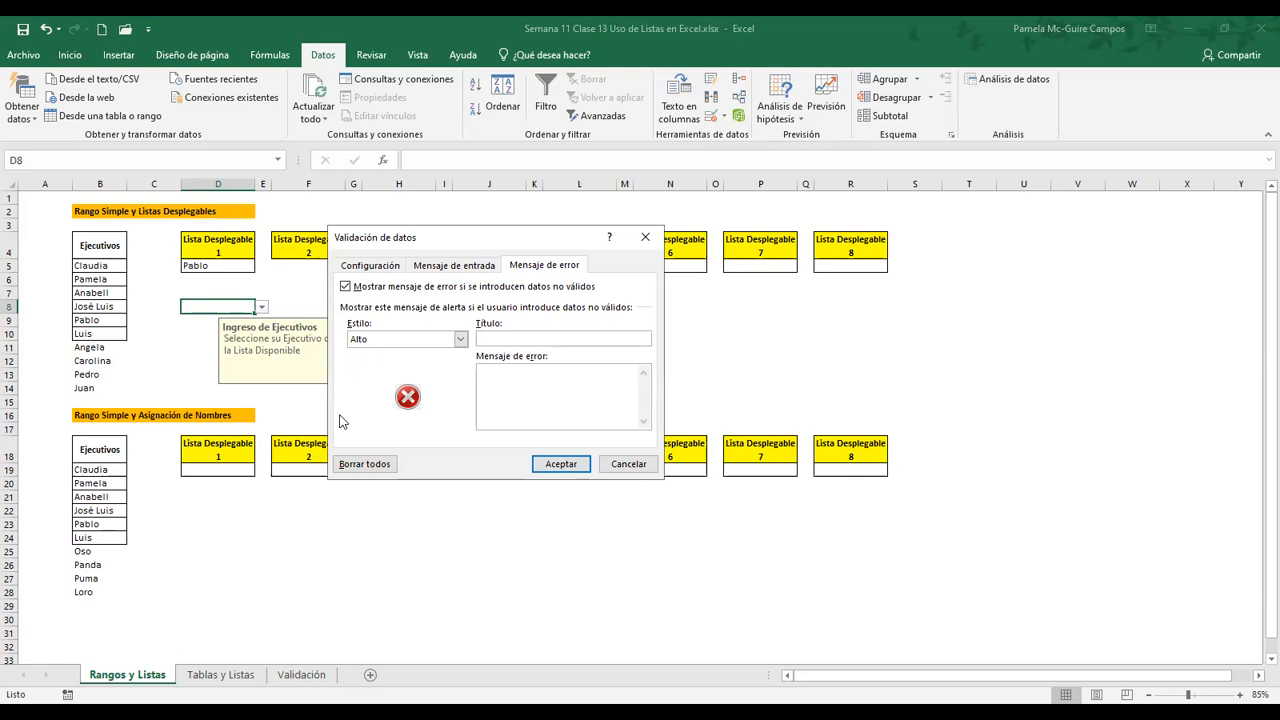
Title the validation error message "Dato de Ejecutivo no correcto"
type("dato")
key("BackSpace")
key("BackSpace")
key("BackSpace")
key("BackSpace")
type("Dato de Ejecutivo no correcto")
Enter "Seleccione el Ejecutivo de la Lista que se muestra" as the error message text and apply the validation
left_click(515, 384)
type("Seleccione el Ejecutivo de la Lista que se")
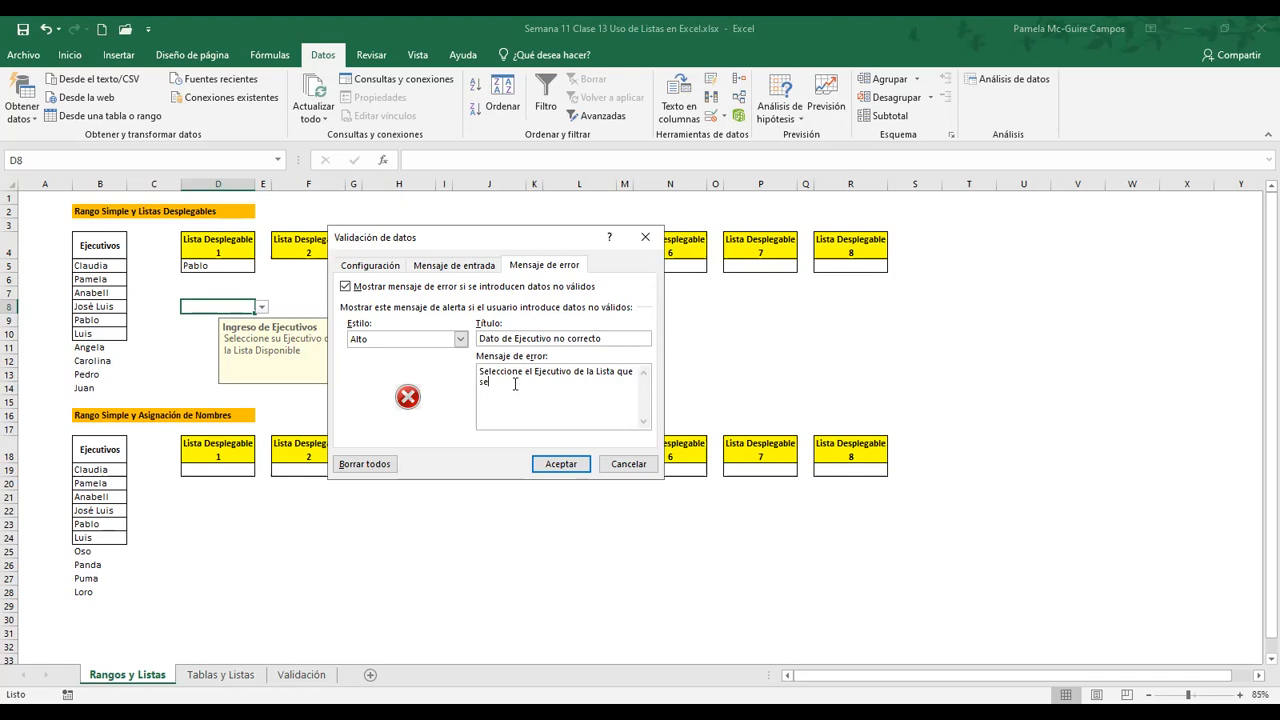
type(" muestra")
left_click(561, 464)
Leave cell D8, return to it and view its input message and drop-down options
left_click(398, 374)
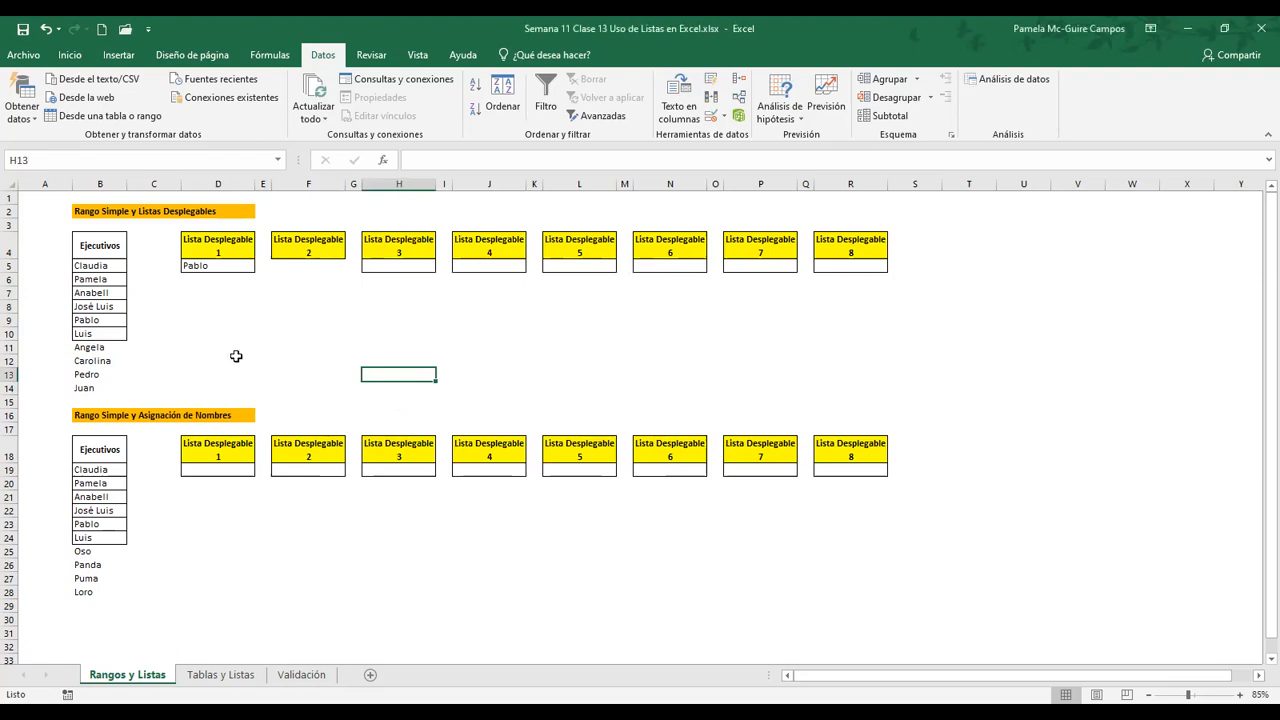
left_click(207, 305)
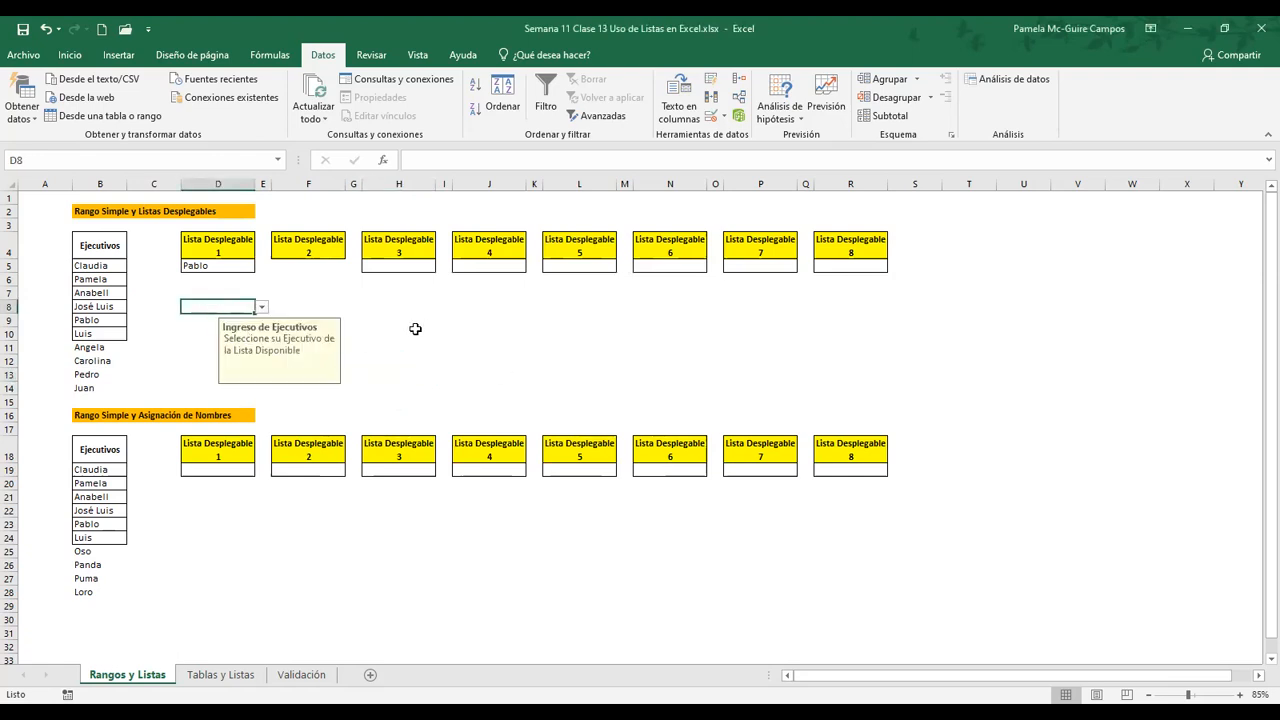
left_click(262, 307)
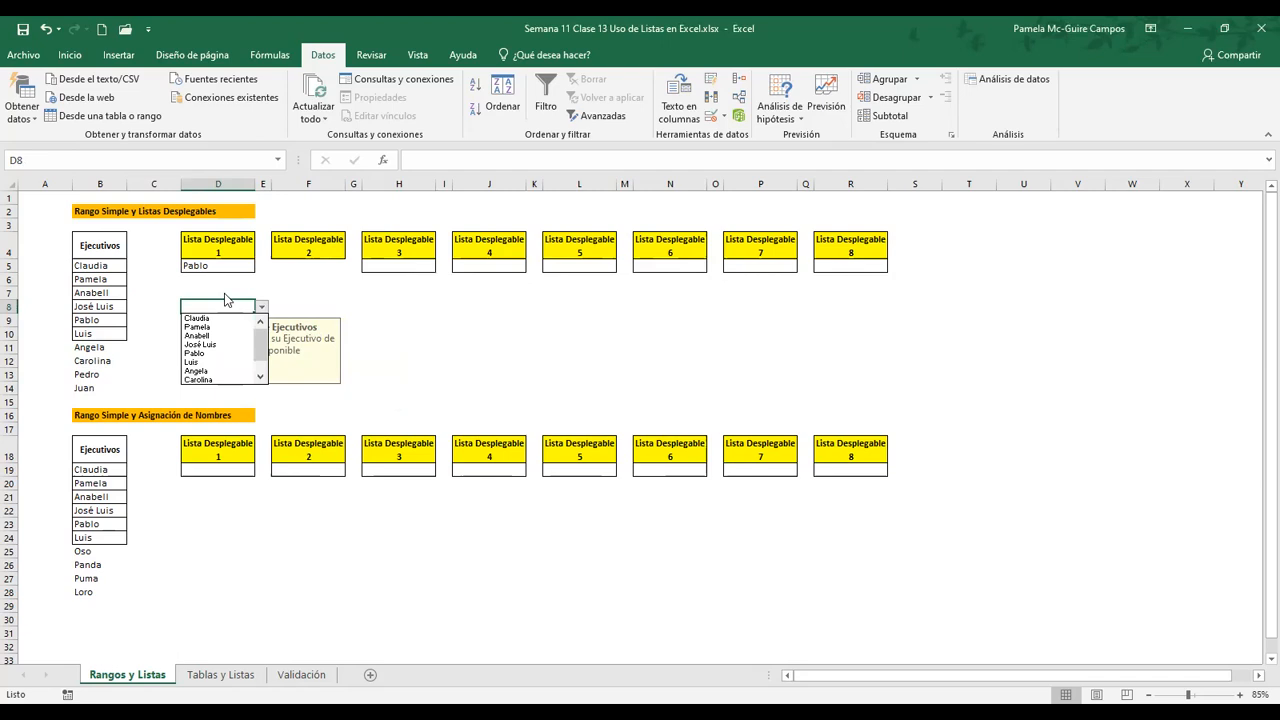
left_click(216, 306)
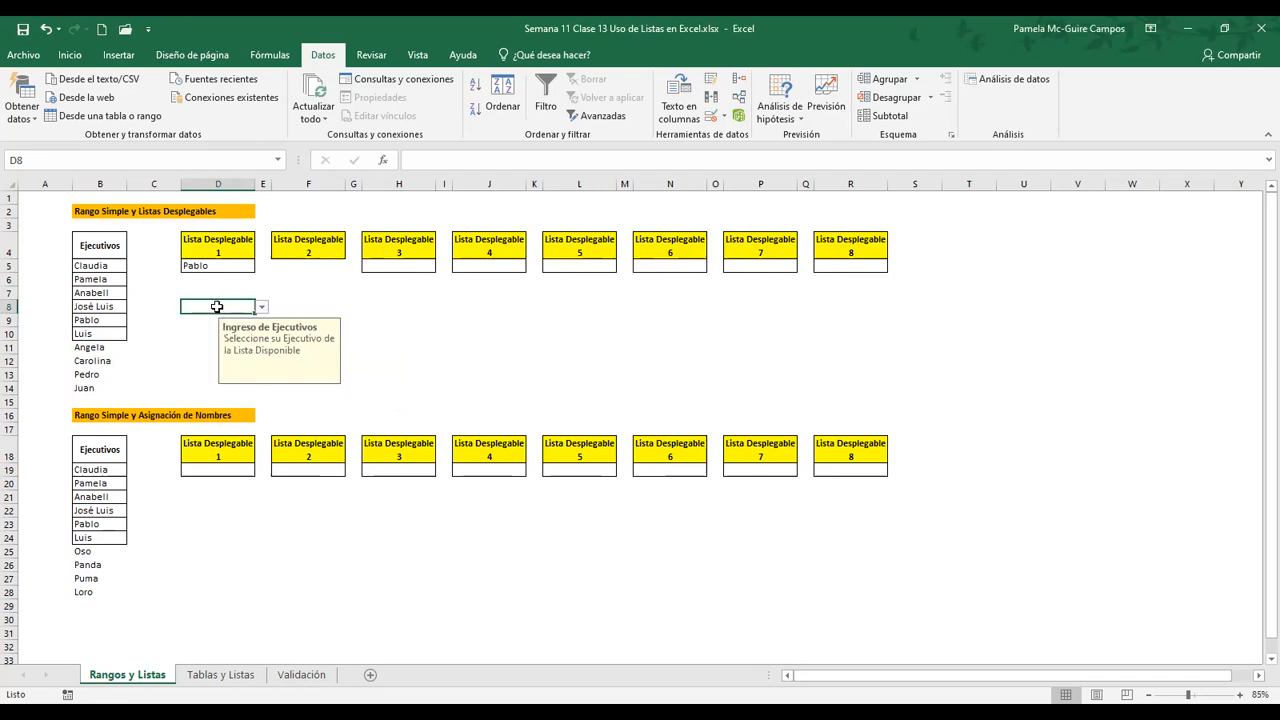
Try to enter an unlisted executive name in cell D8 to test the custom error message, then cancel the entry
type("Jorge")
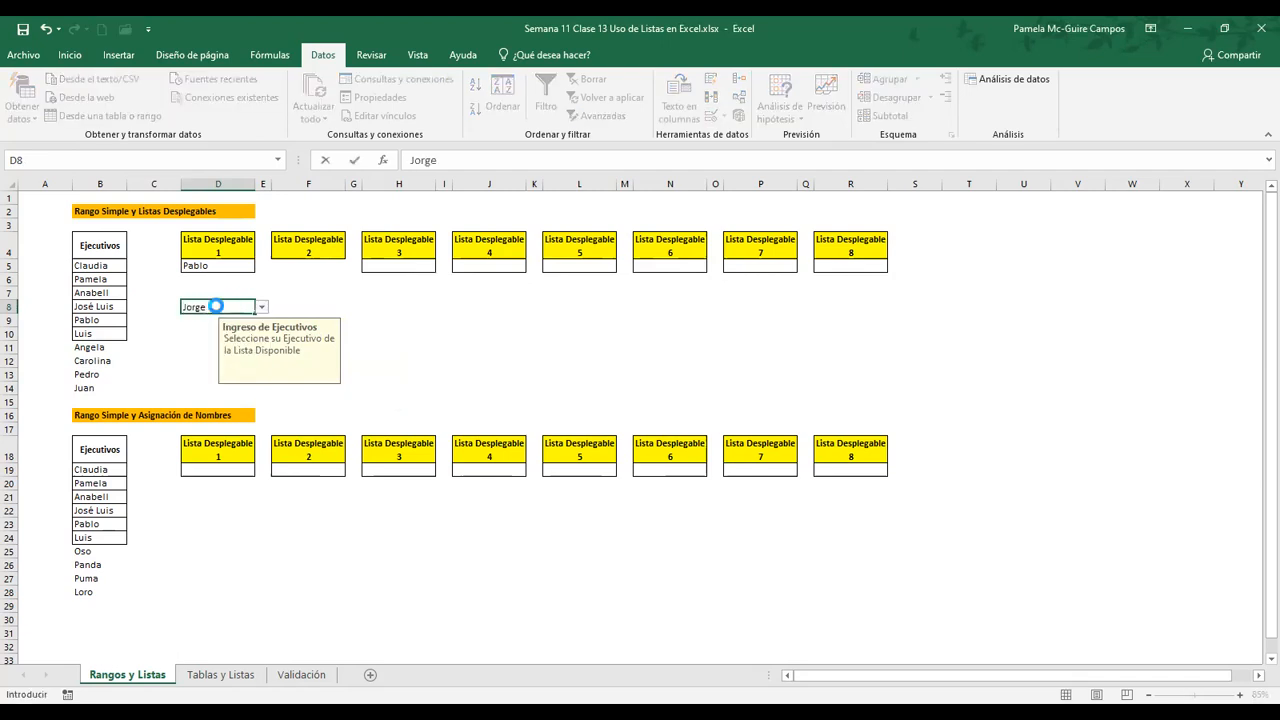
key("Return")
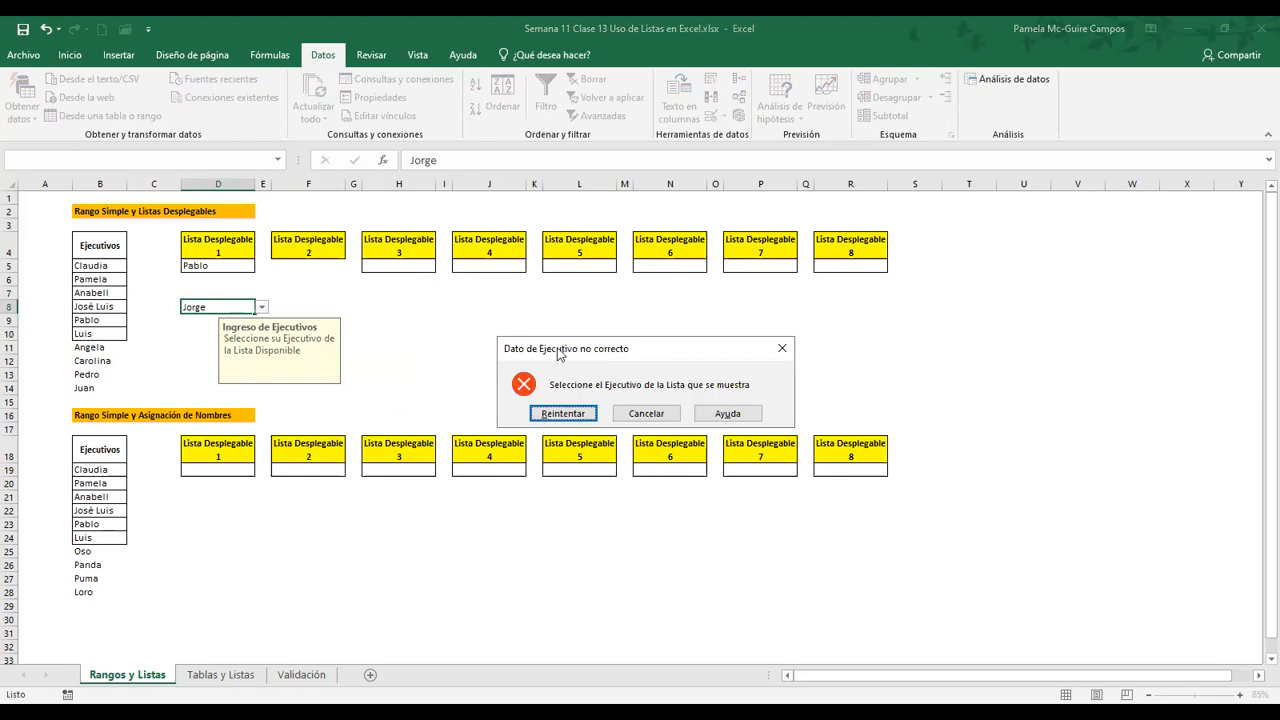
left_click_drag(558, 351, 403, 317)
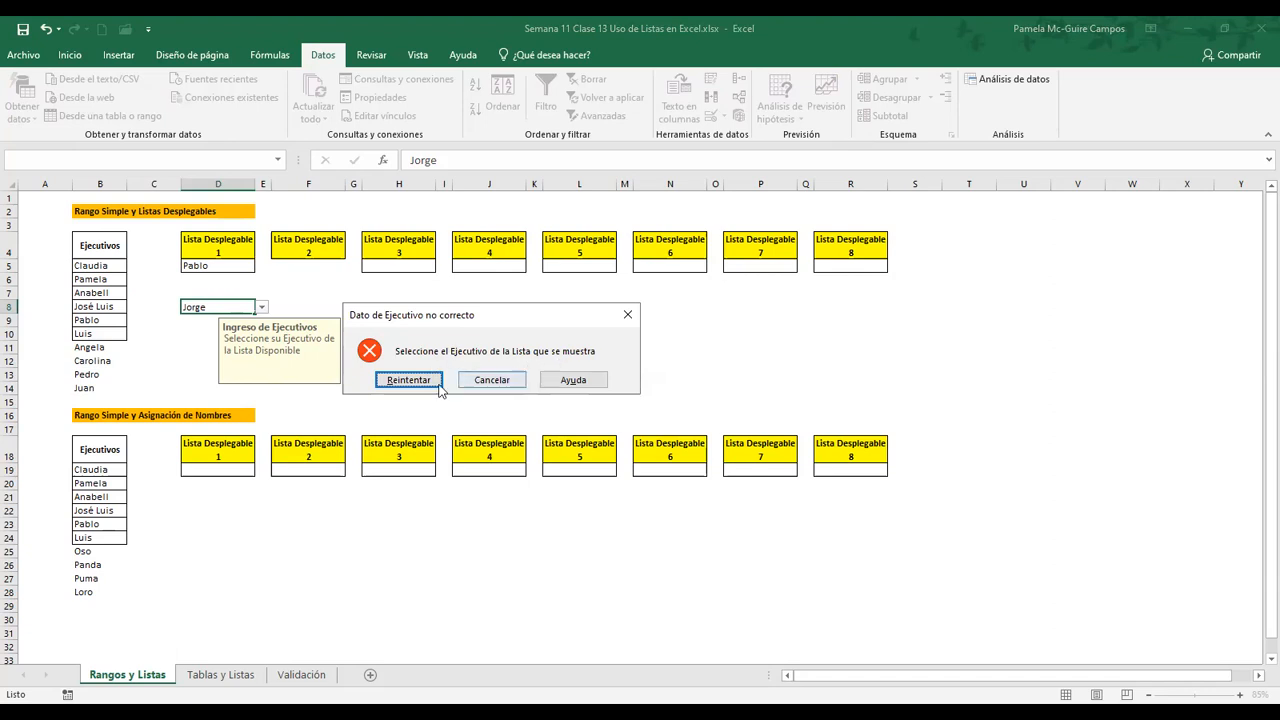
left_click(491, 380)
left_click(440, 361)
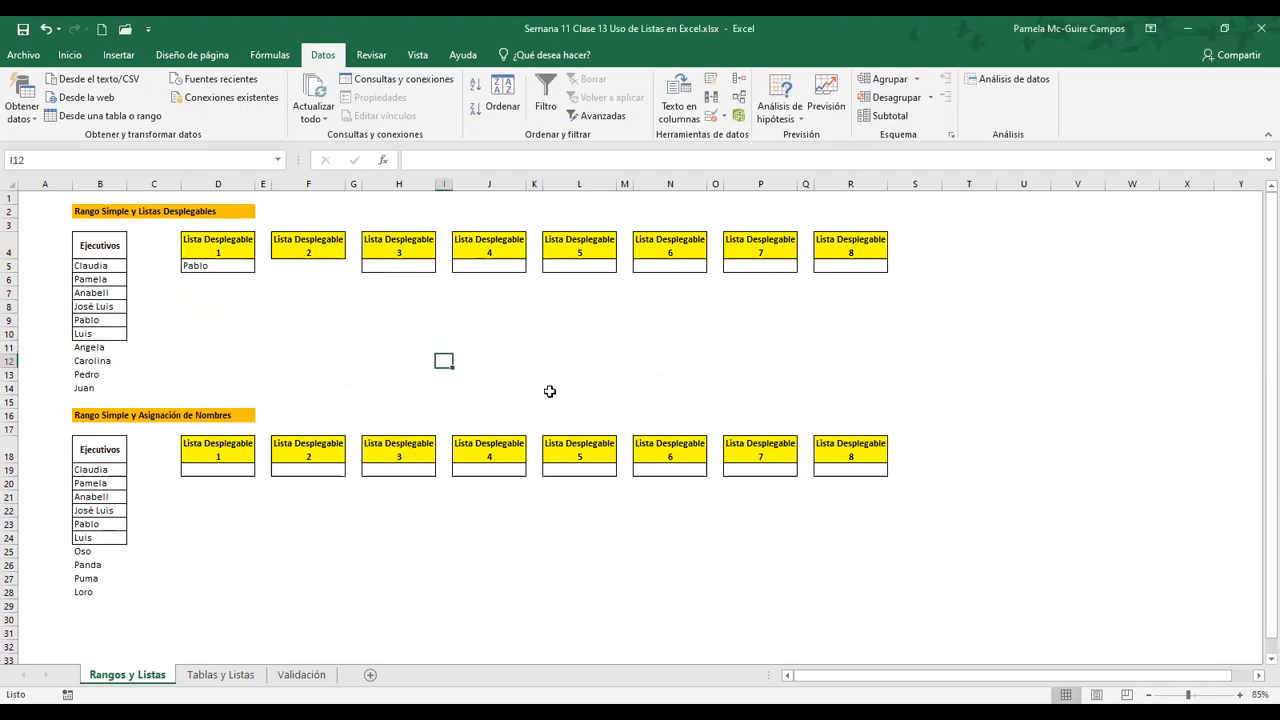
left_click(226, 322)
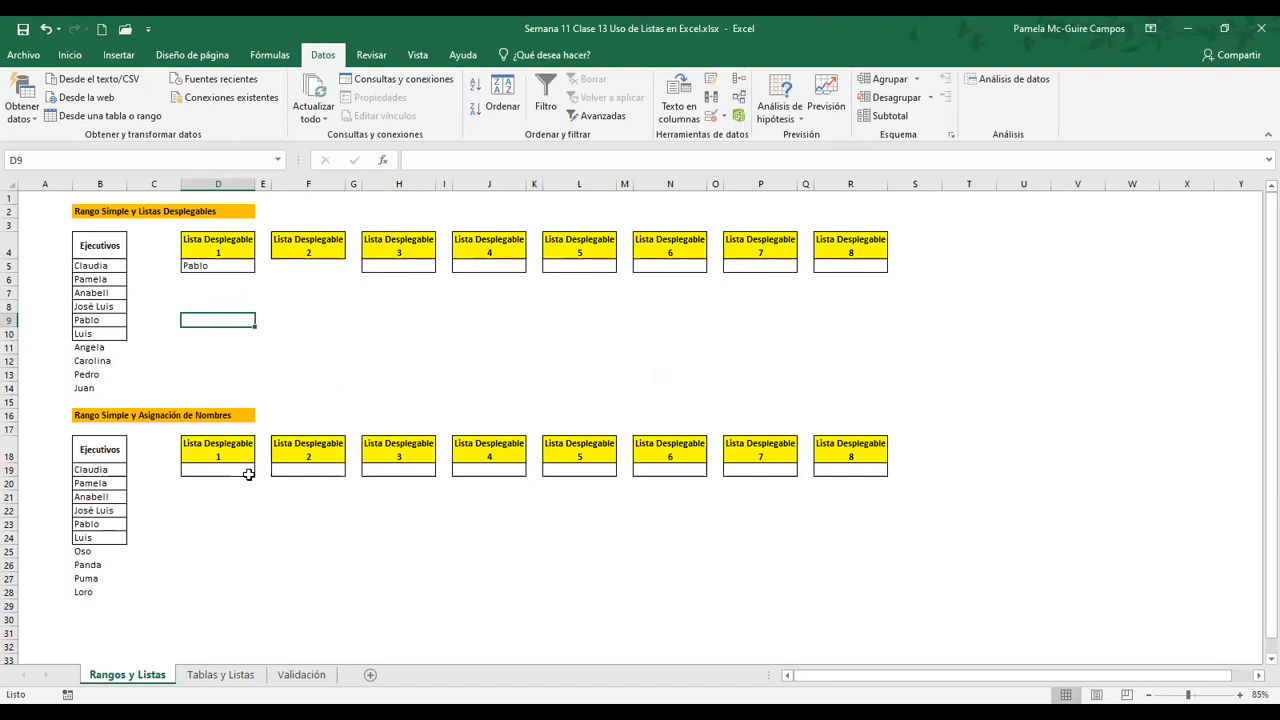
Switch to the Tablas y Listas sheet and review the options in cell D5's drop-down list
left_click(218, 675)
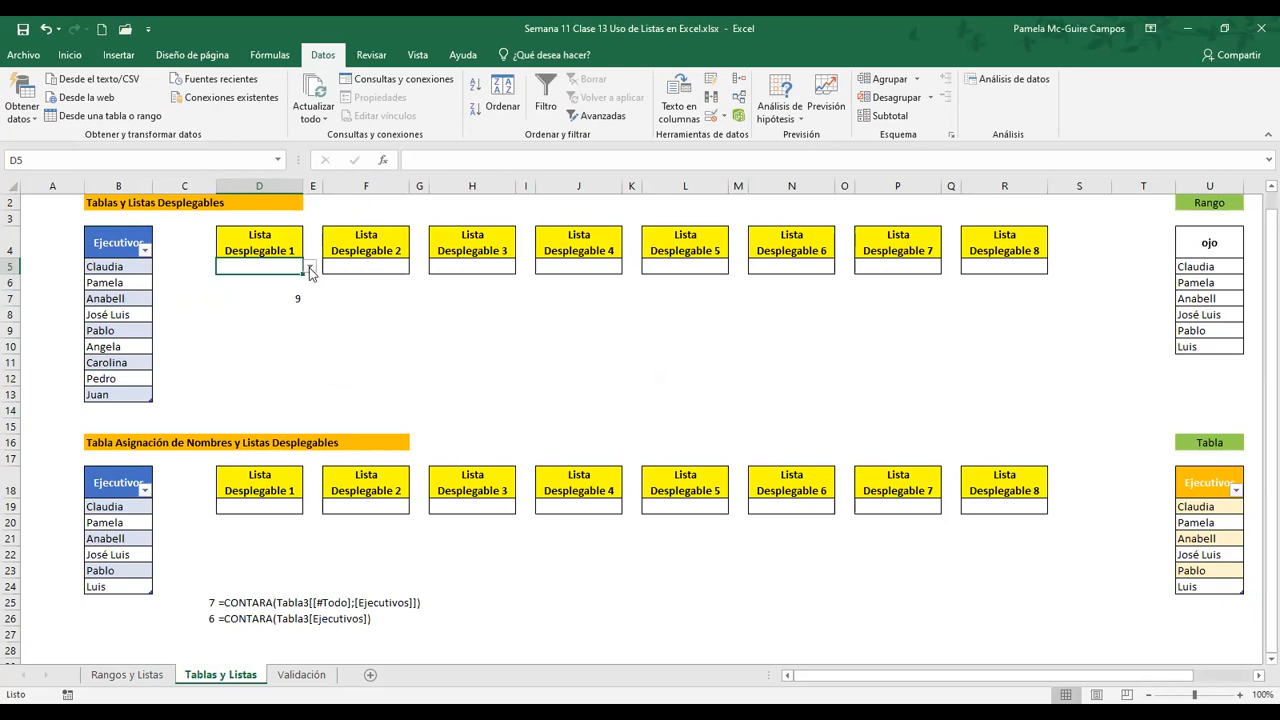
left_click(309, 267)
left_click(308, 347)
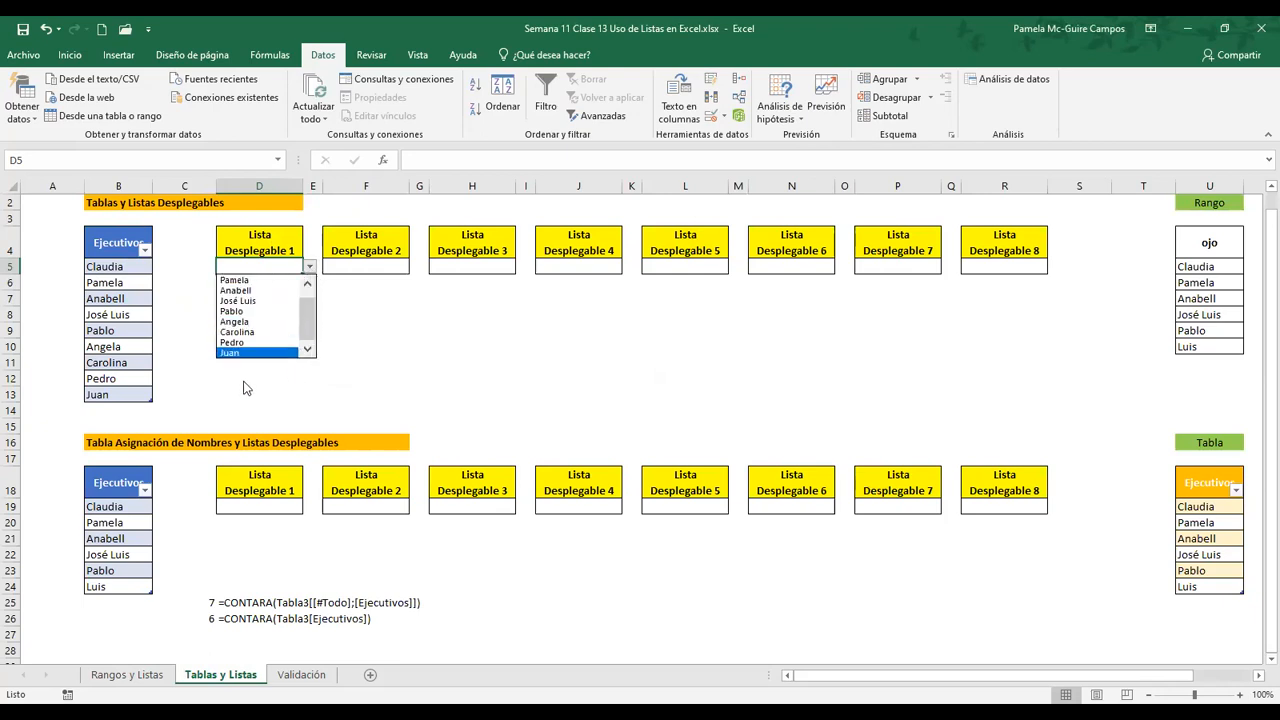
left_click(199, 367)
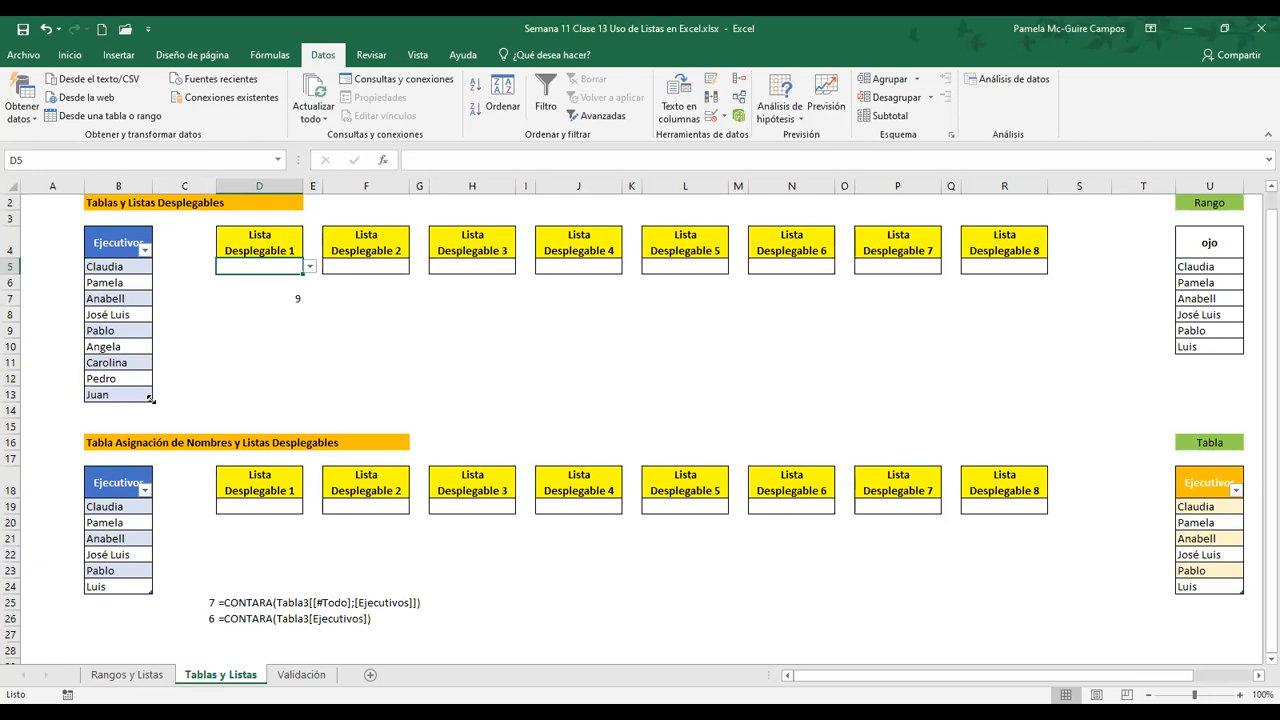
Extend the upper Ejecutivos table by one empty row, down to row 14
left_click_drag(151, 401, 152, 421)
left_click(137, 393)
left_click(135, 411)
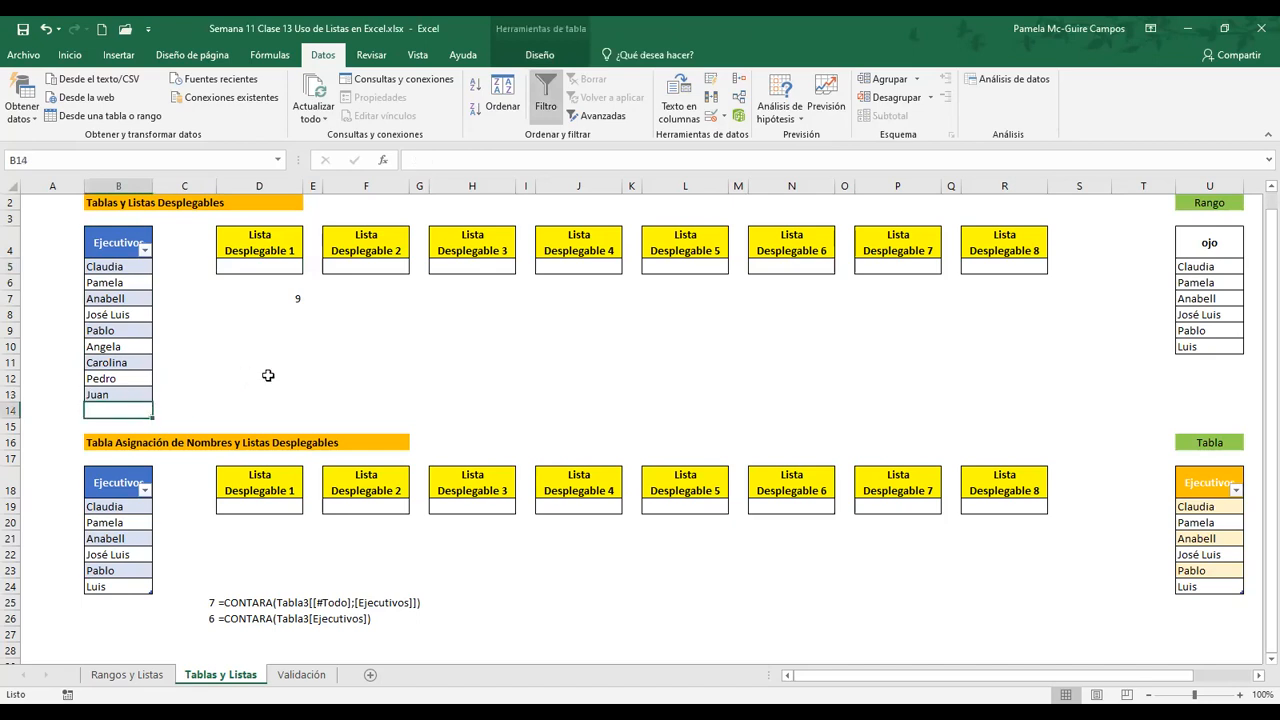
Check how cell D5's drop-down list reflects the extended table, without choosing an option
left_click(251, 266)
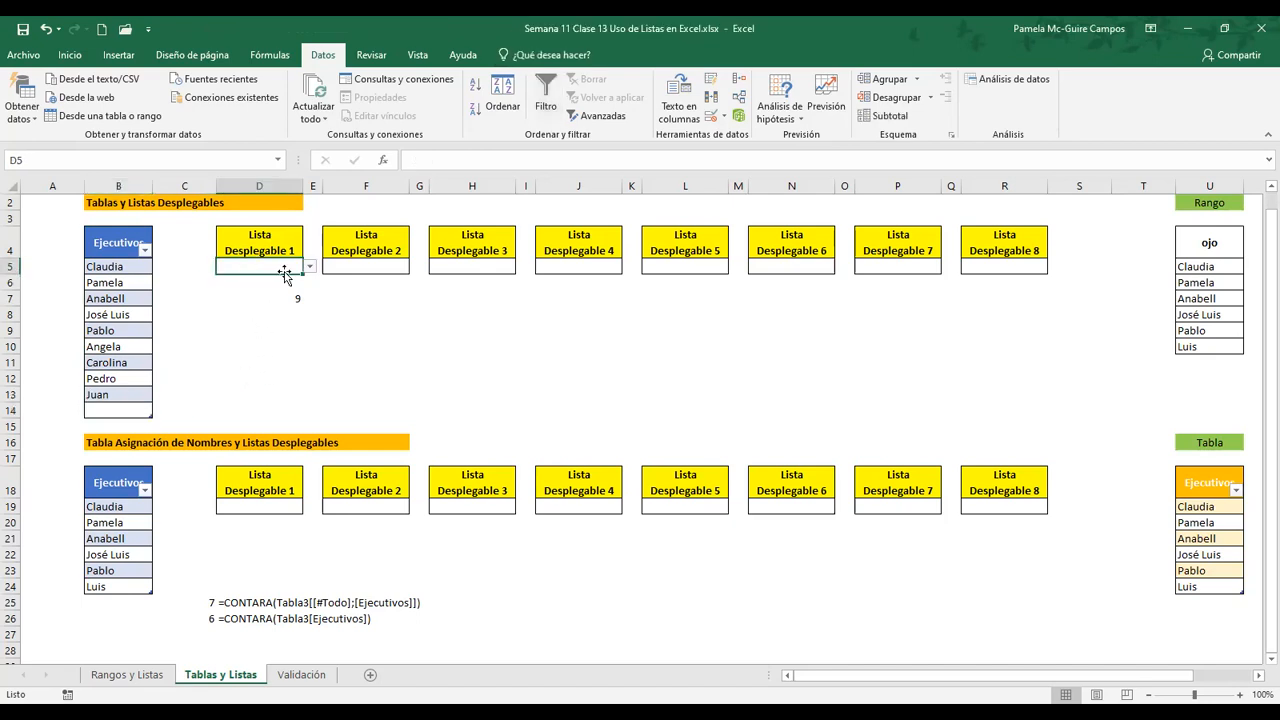
left_click(311, 269)
mouse_move(309, 315)
left_mouse_down()
mouse_move(308, 293)
mouse_move(307, 332)
left_mouse_up()
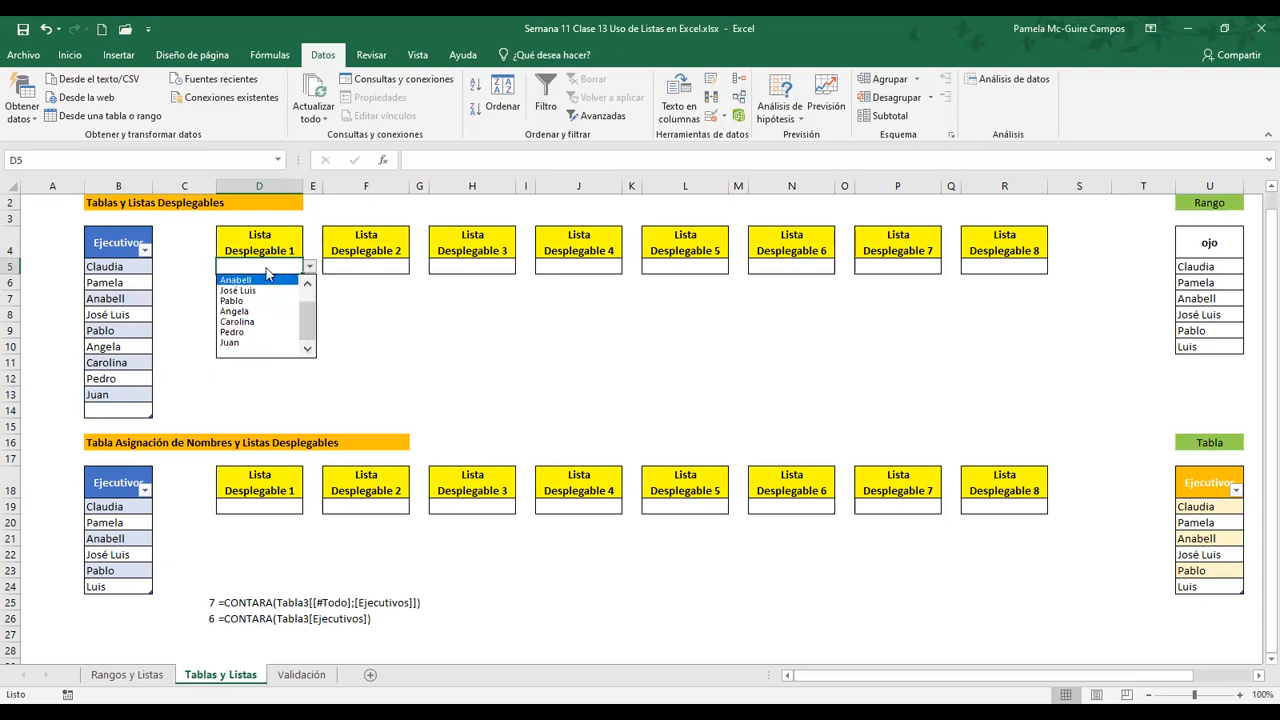
key("Escape")
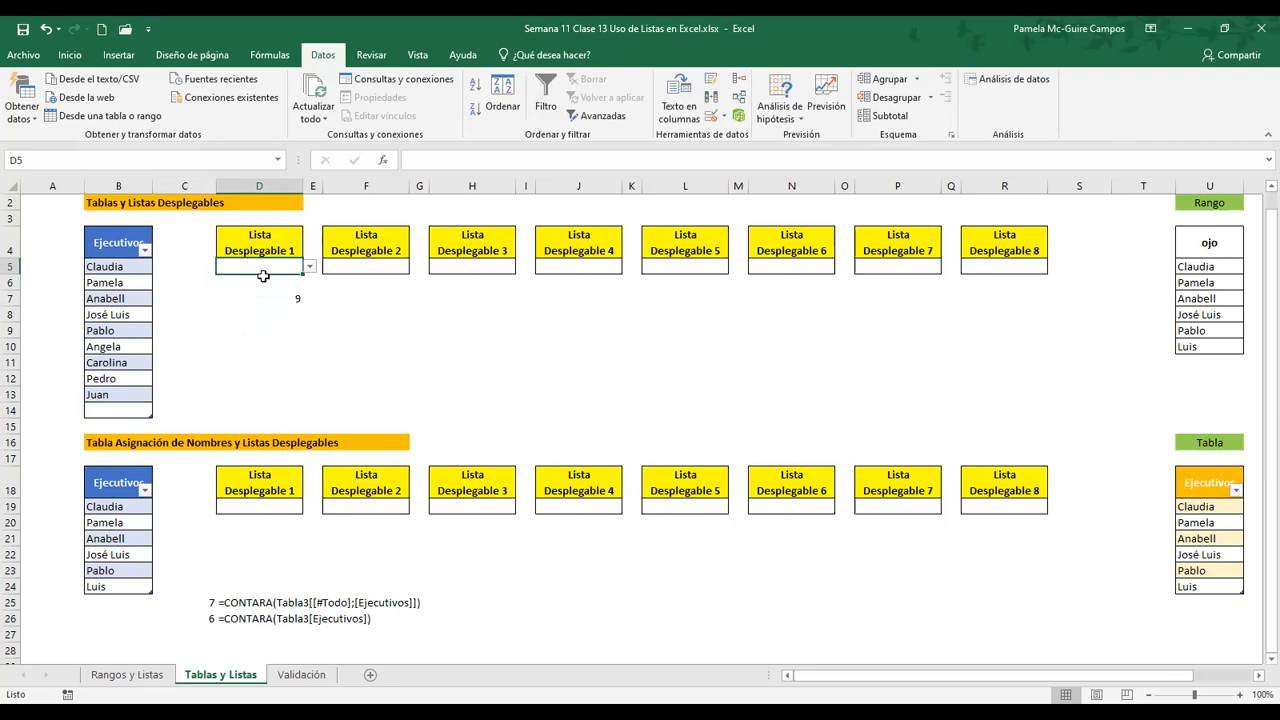
Enter a new executive's first name in the table's empty cell B14
left_click(111, 413)
type("Jore")
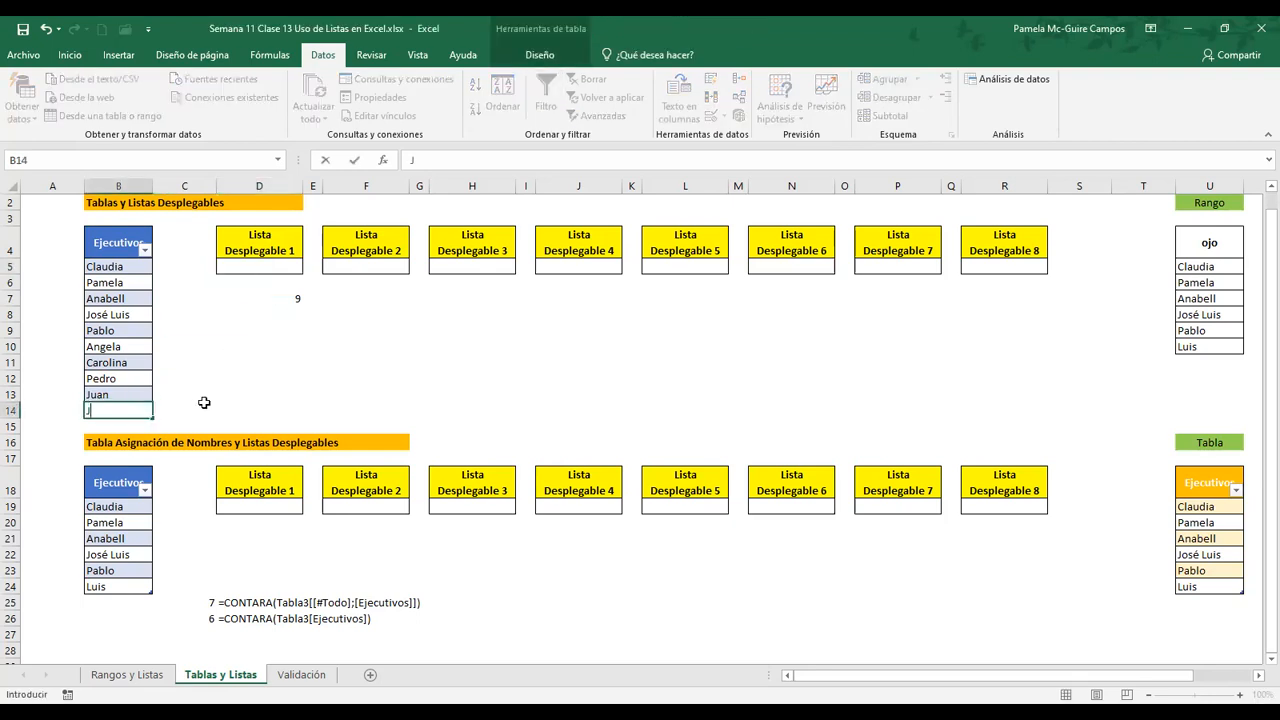
key("BackSpace")
type("ge")
key("Return")
Inspect the CONTARA formula in cell D7 and the table column it references
key("Up")
key("Up")
key("Up")
key("Up")
key("Up")
key("Up")
key("Up")
key("Up")
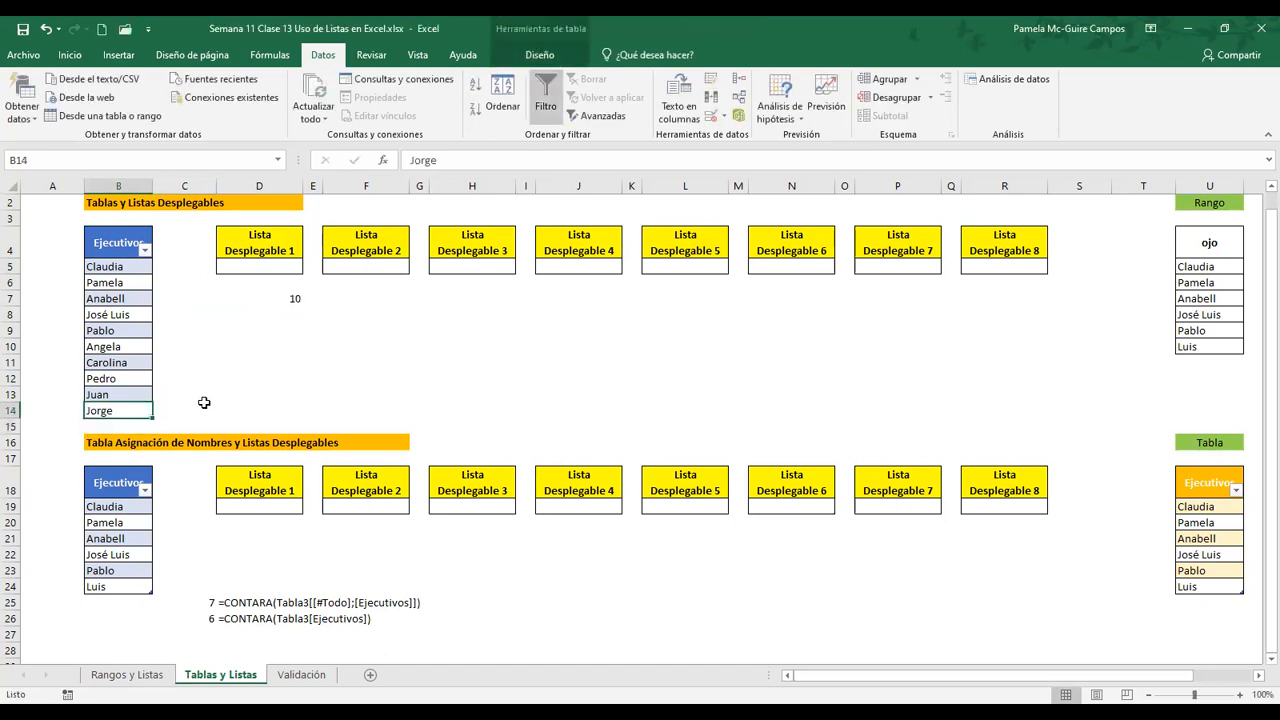
key("Right")
key("Right")
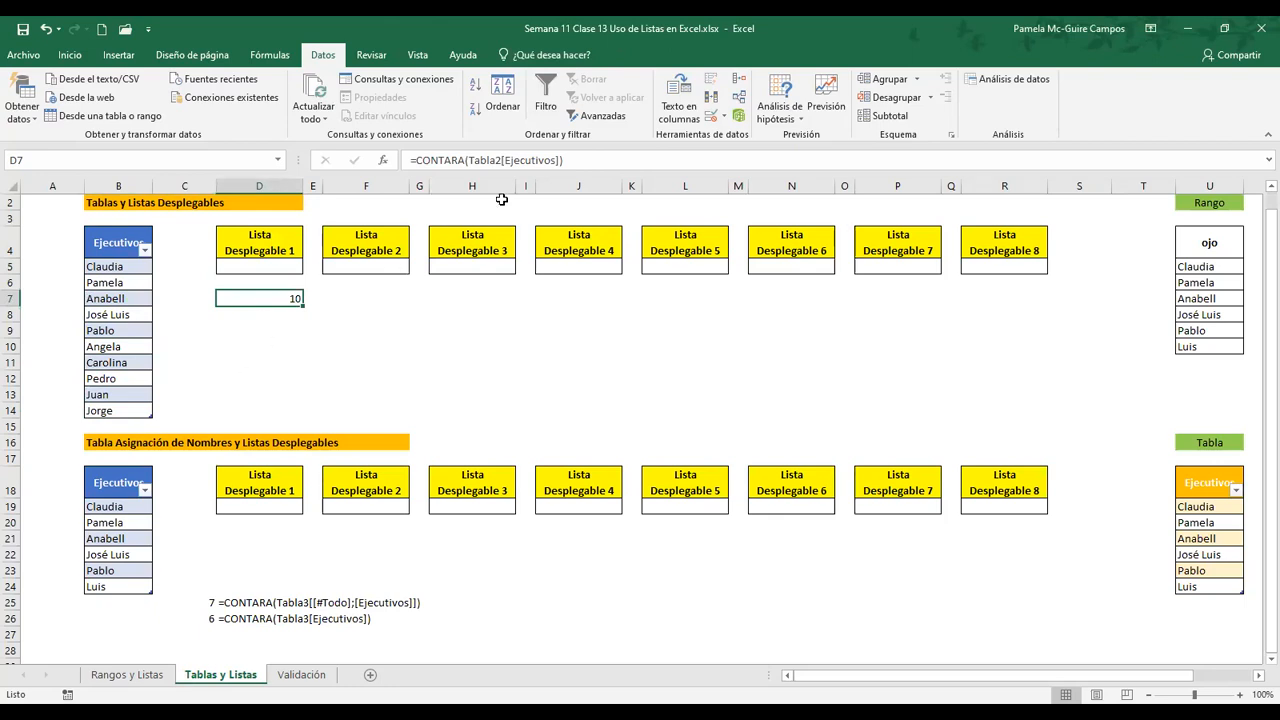
left_click(578, 160)
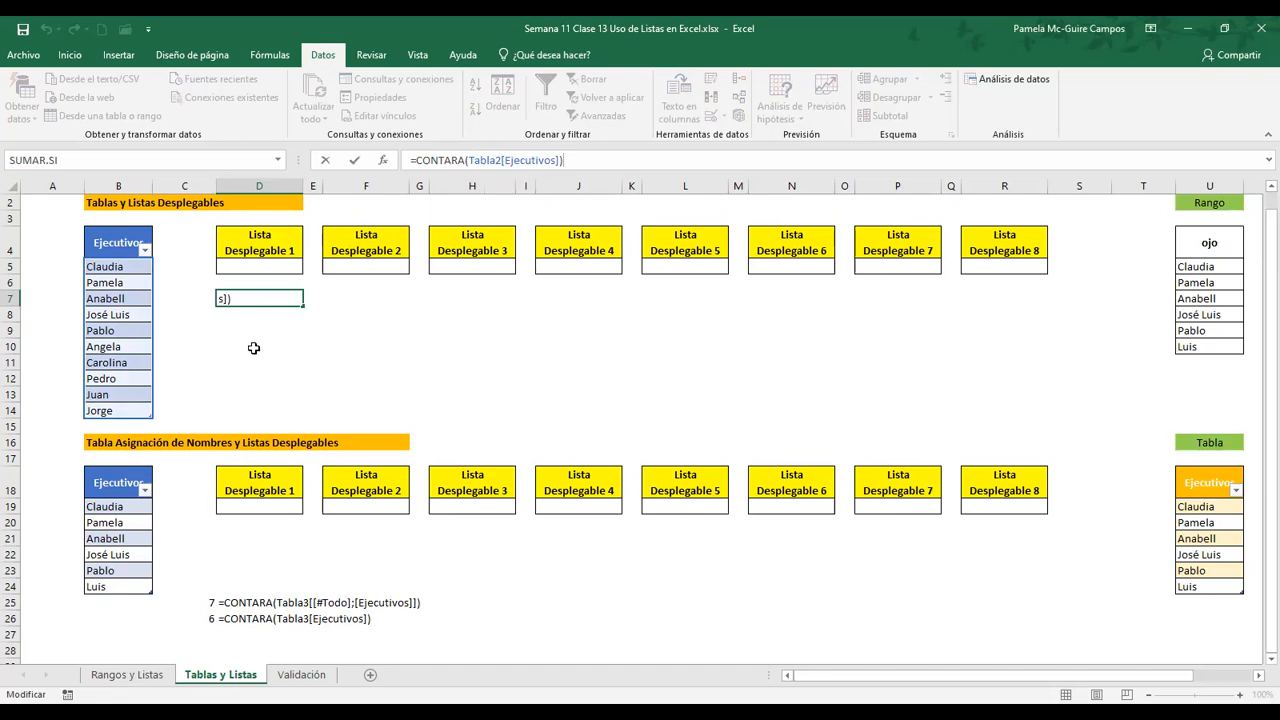
left_click(289, 329)
Choose the newly added executive from cell D5's drop-down list
key("Up")
key("Up")
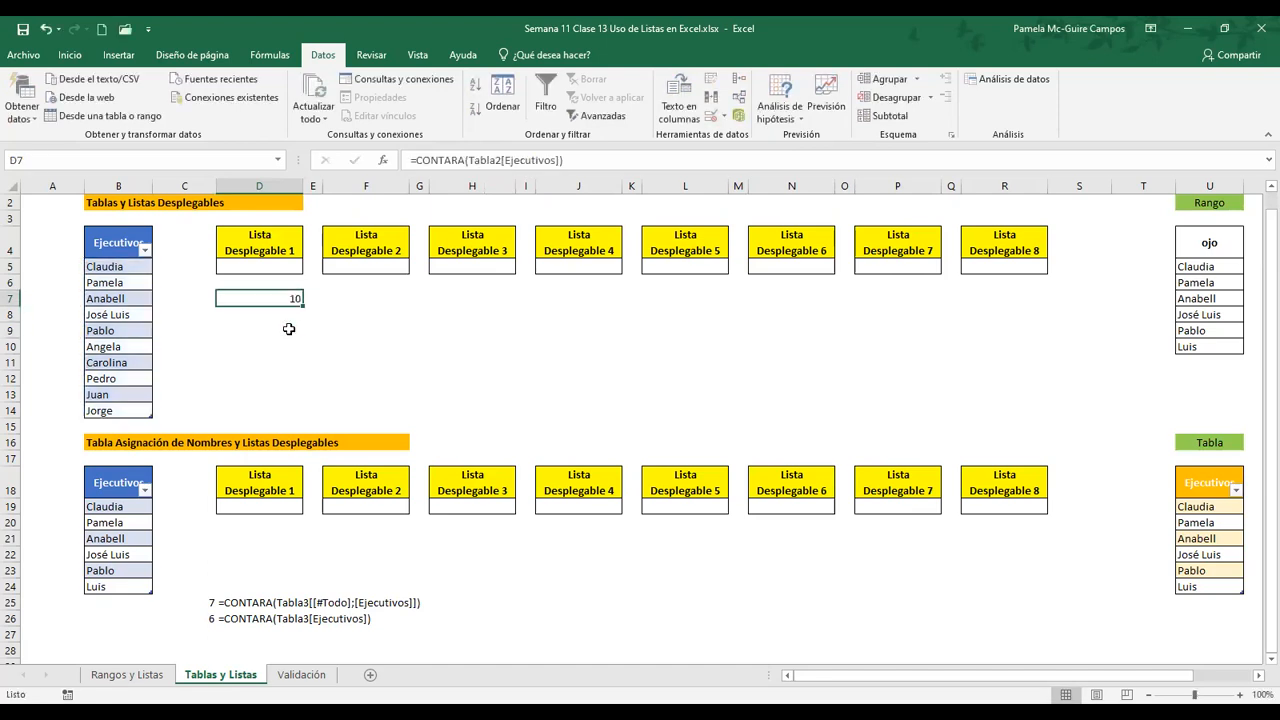
key("Up")
key("Up")
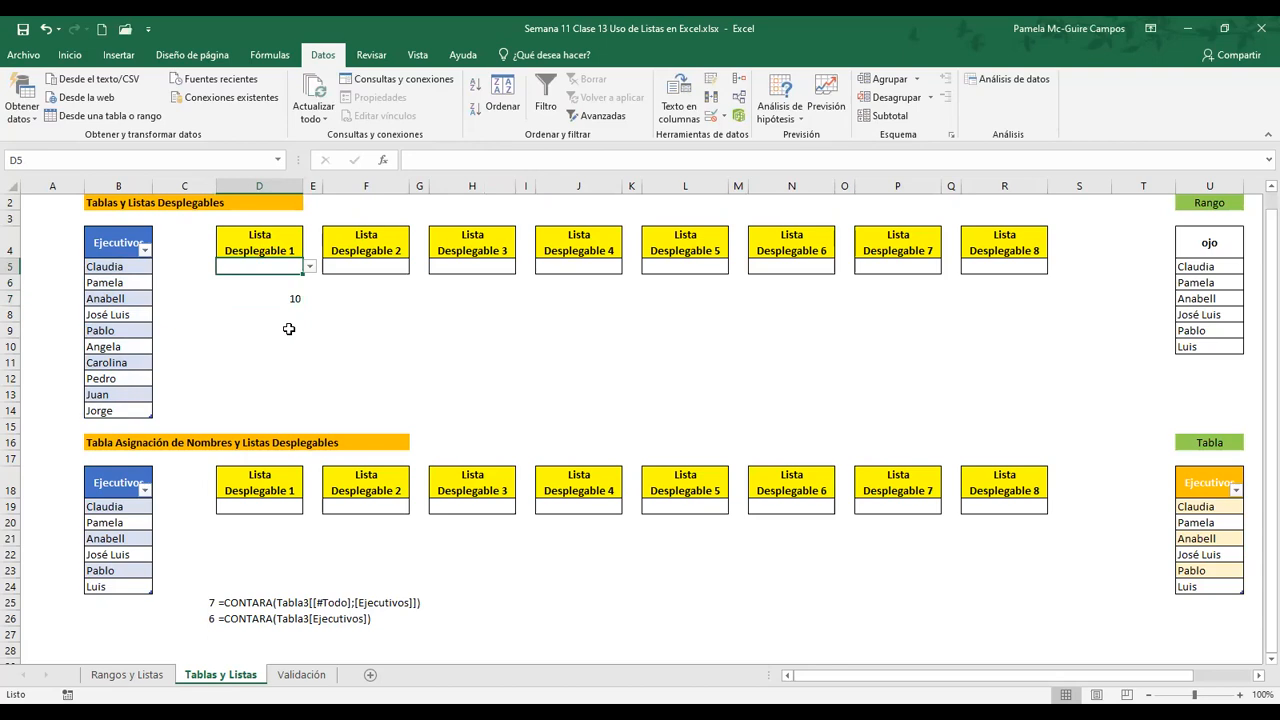
key("alt+Down")
scroll(288, 329, "down", 2)
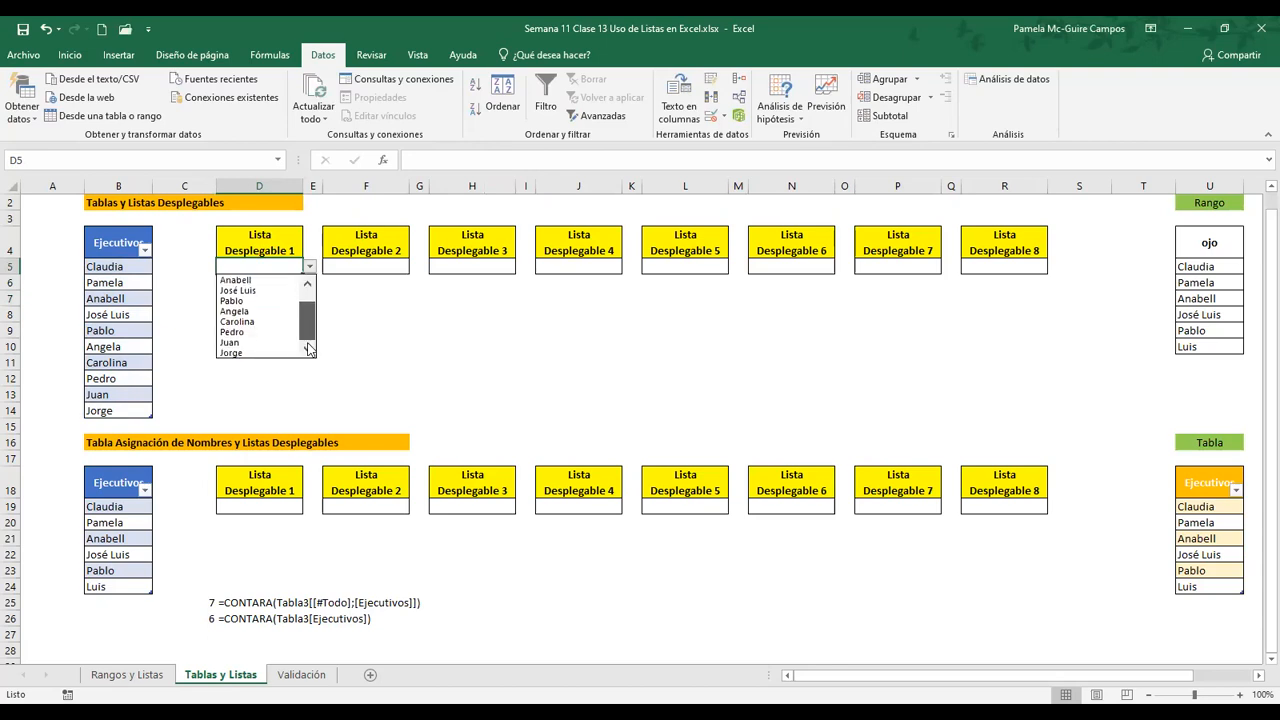
left_click(266, 351)
left_click(286, 349)
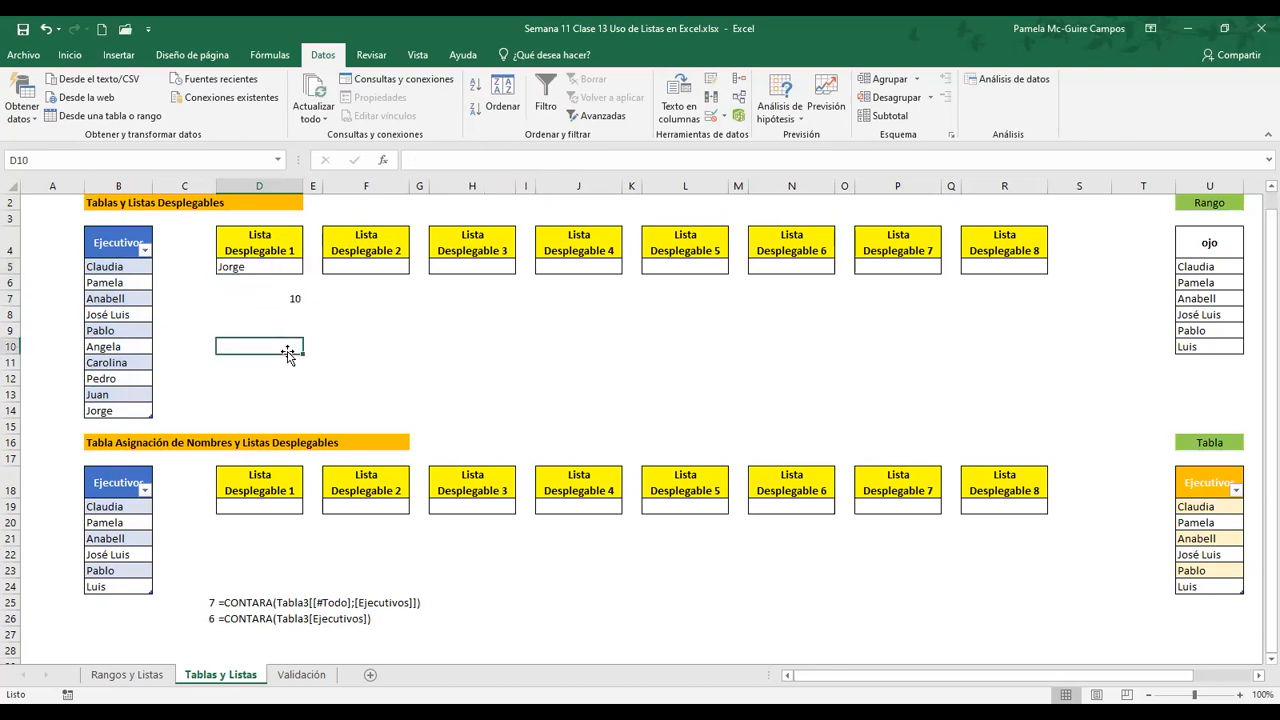
key("Up")
key("Up")
key("Up")
key("Up")
key("Up")
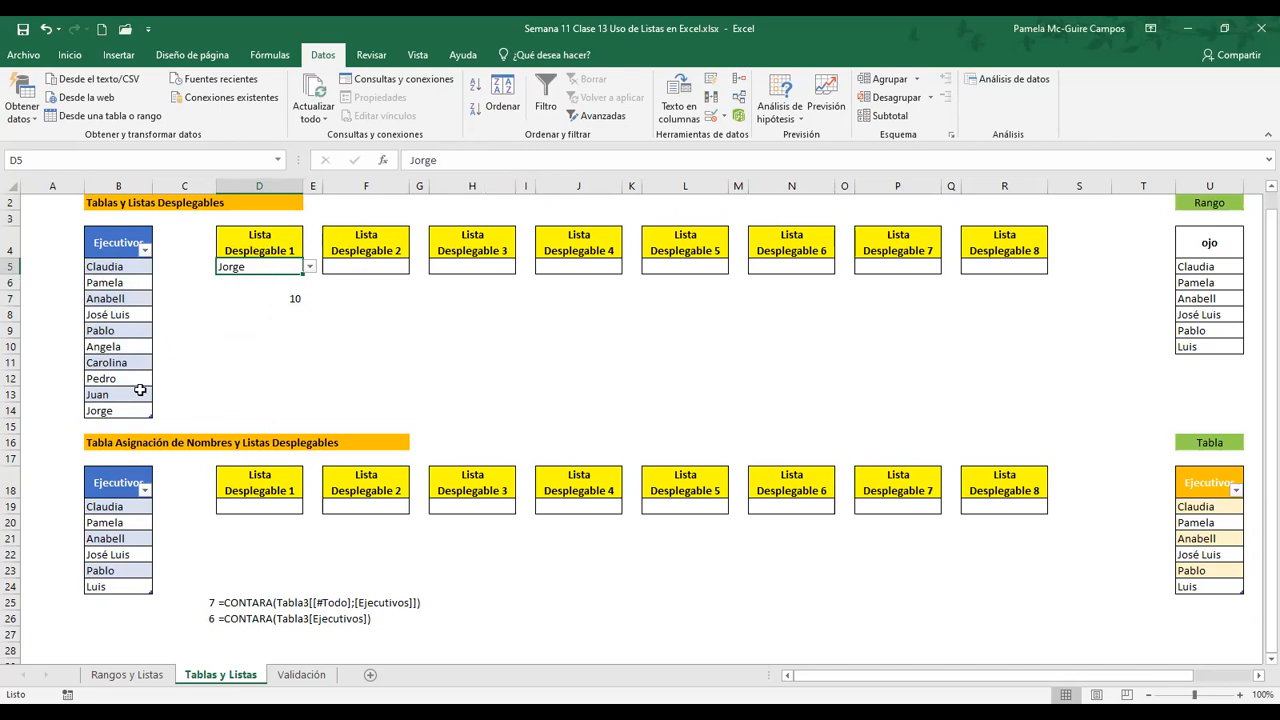
Delete worksheet row 11, which crosses the upper executives table
left_click(12, 363)
right_click(12, 363)
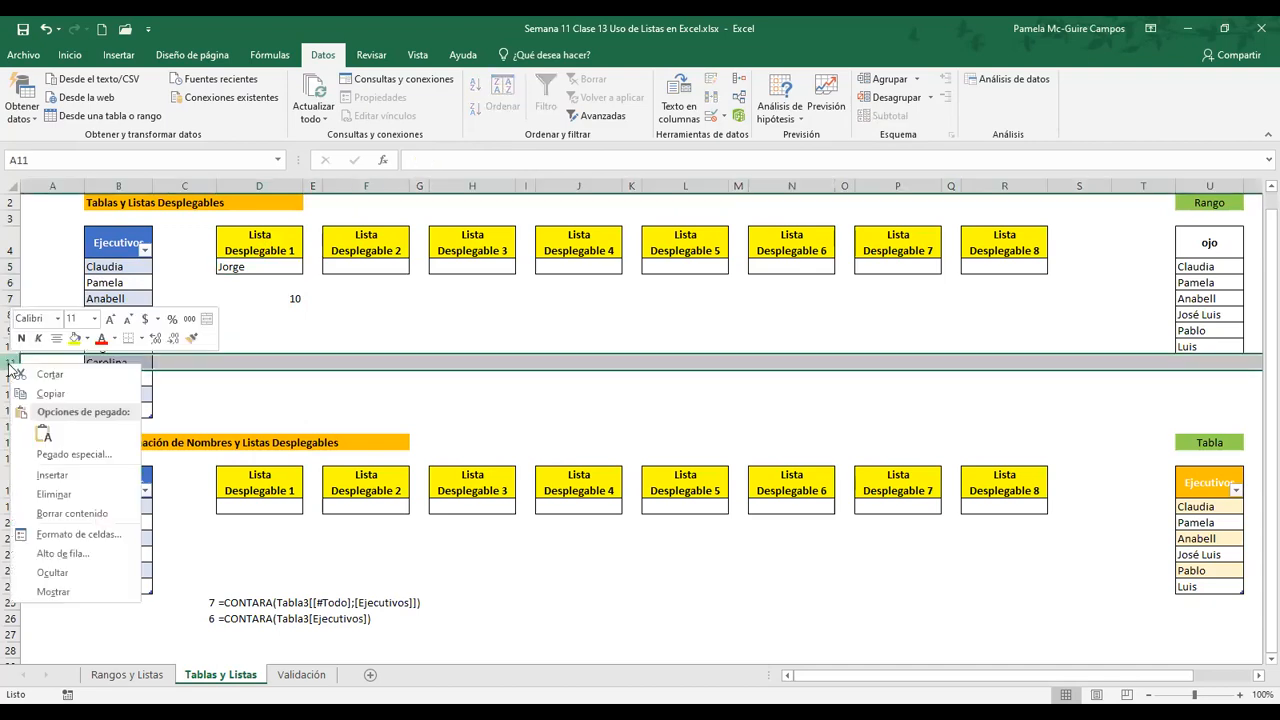
left_click(57, 495)
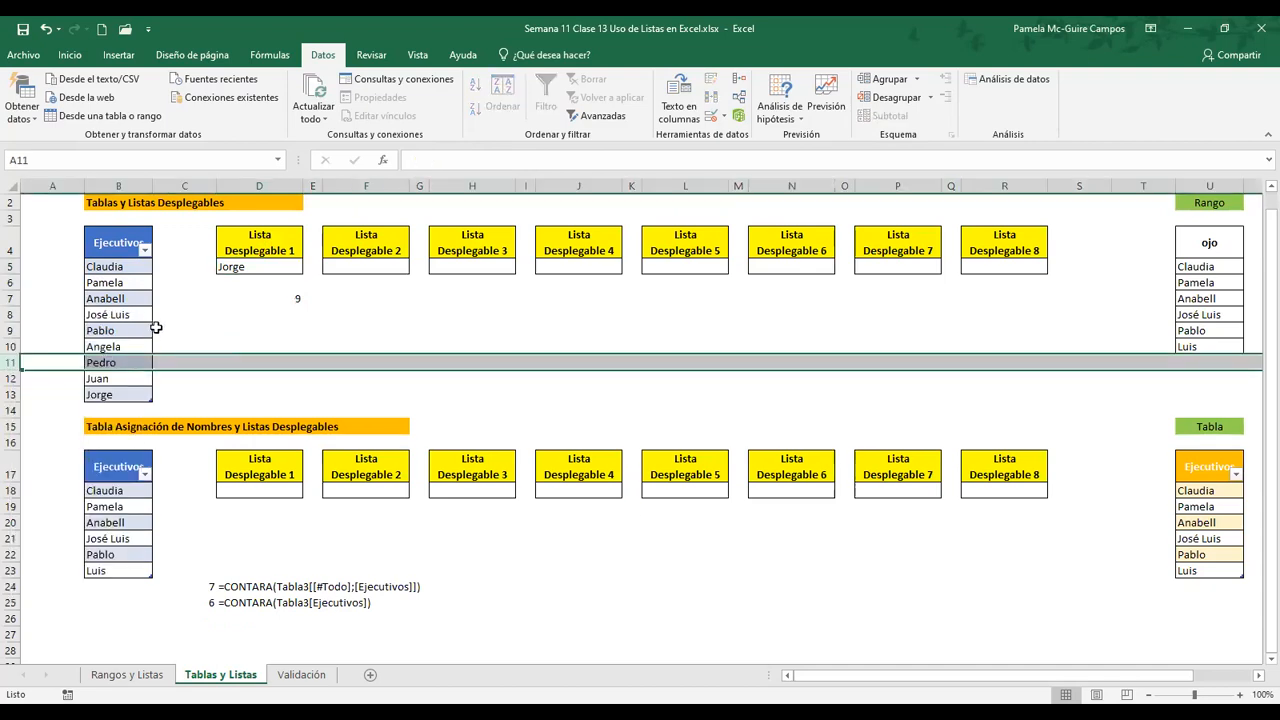
Check the CONTARA formula in D7 and the options in D5's drop-down list, without choosing any
left_click(266, 292)
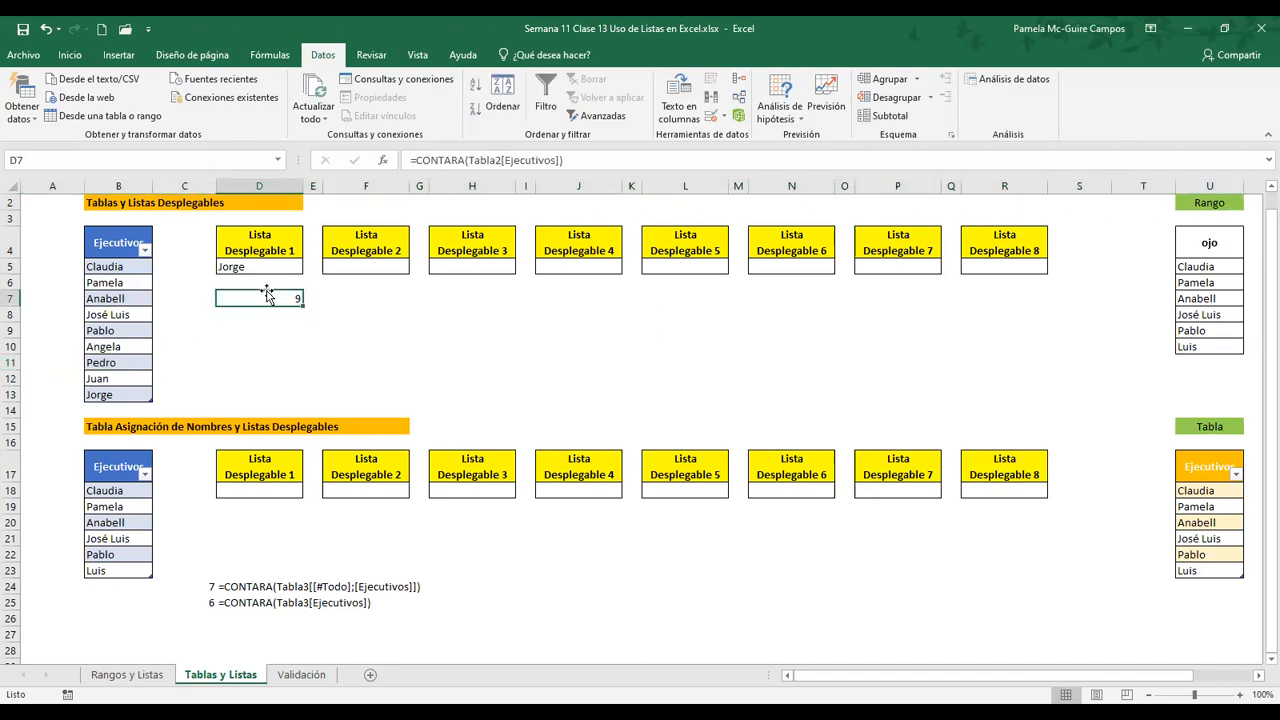
key("Up")
key("Up")
key("alt+Down")
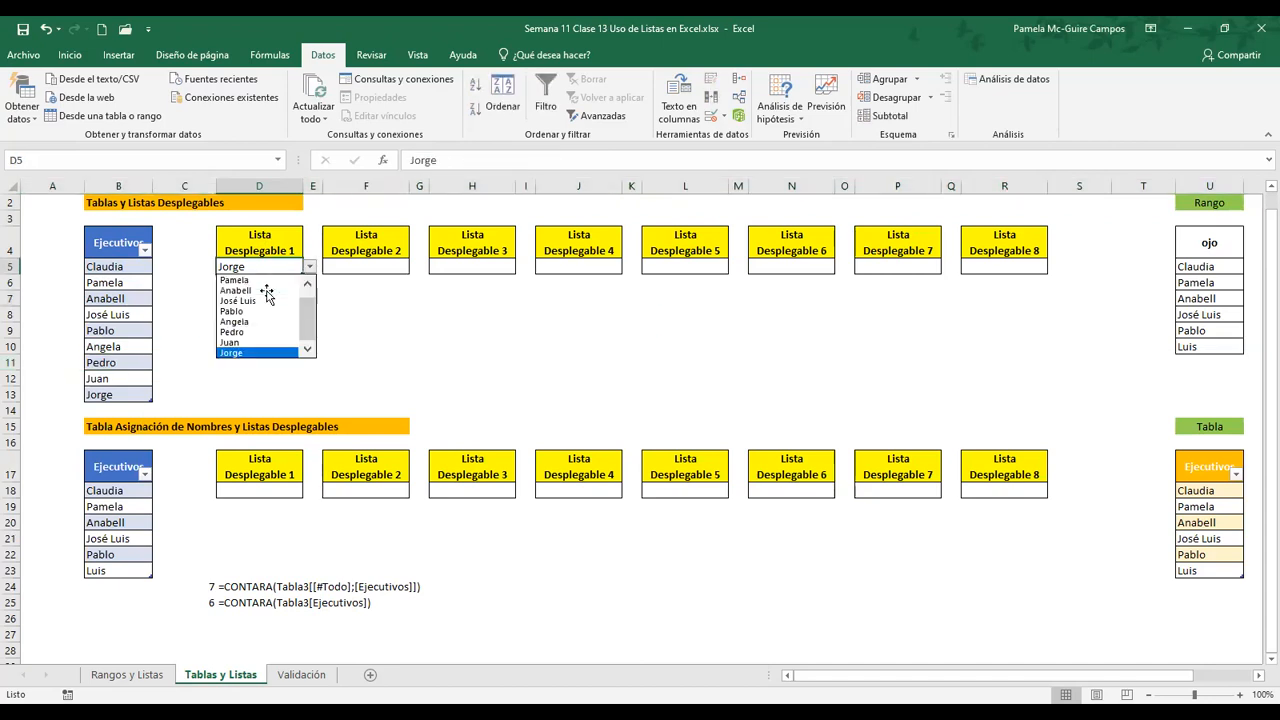
key("Escape")
left_click(236, 333)
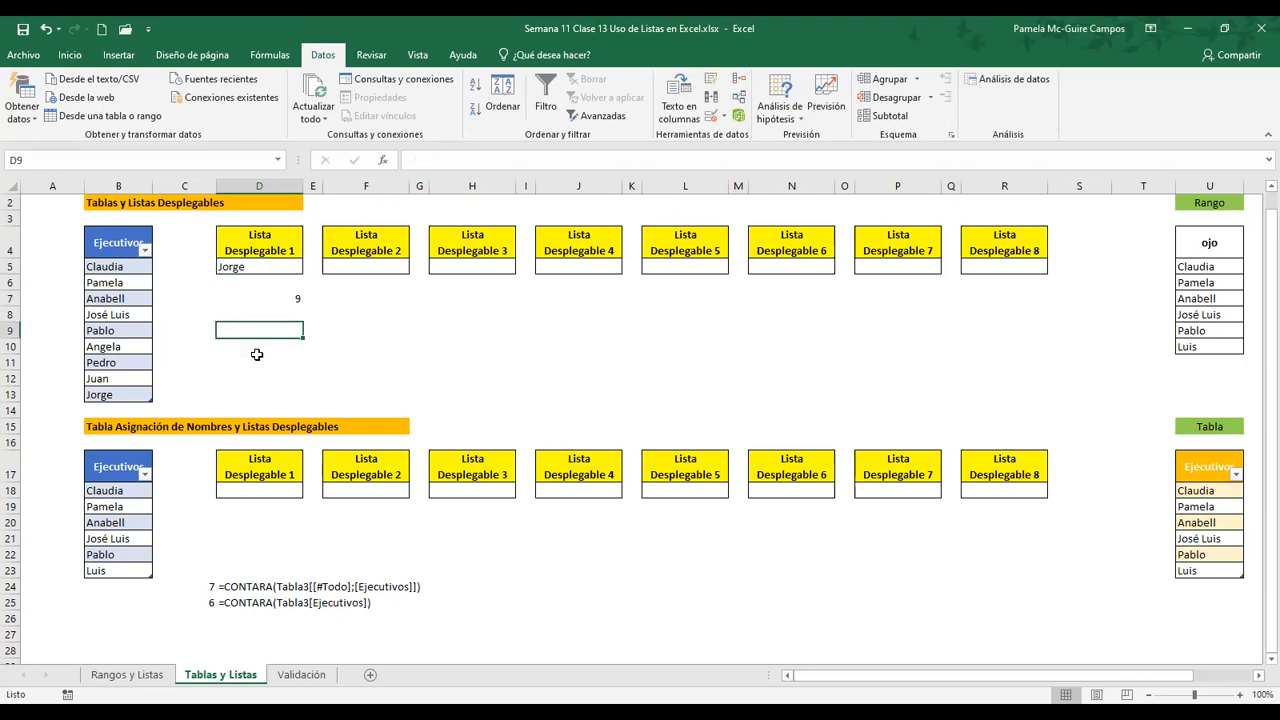
Undo the deletion of row 11 and select the CONTARA formula in D7
key("ctrl+z")
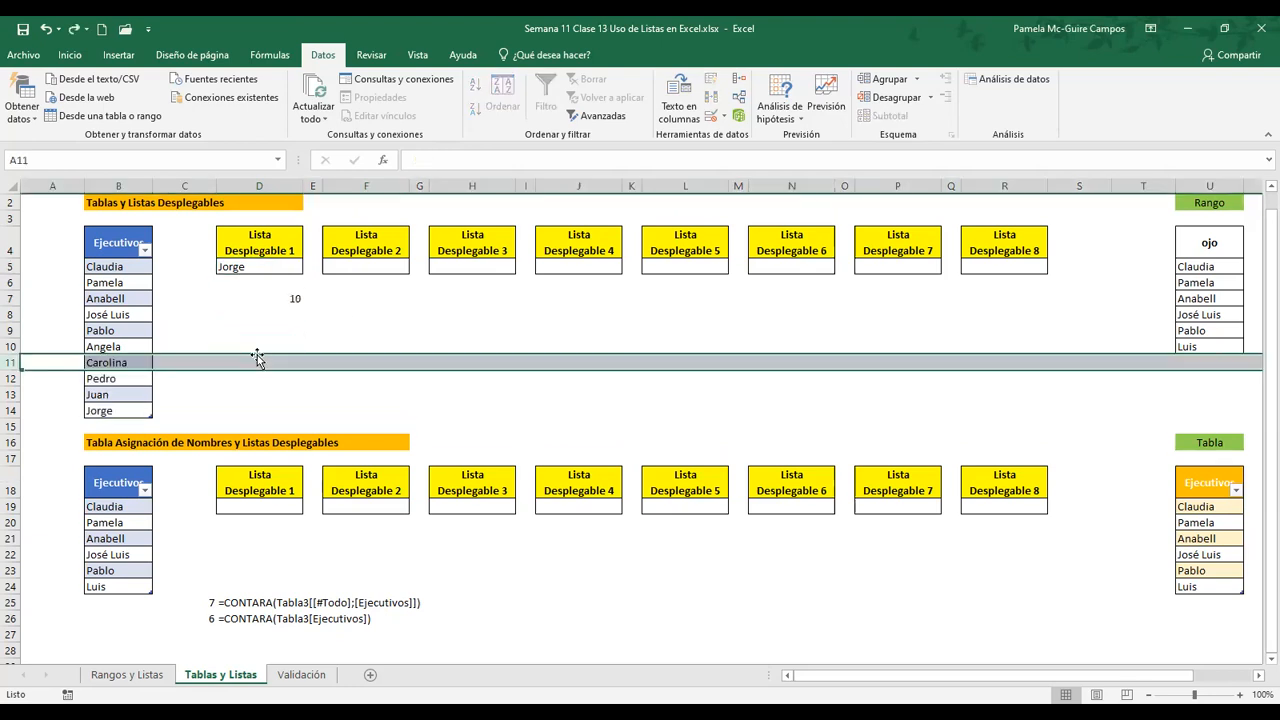
left_click(260, 302)
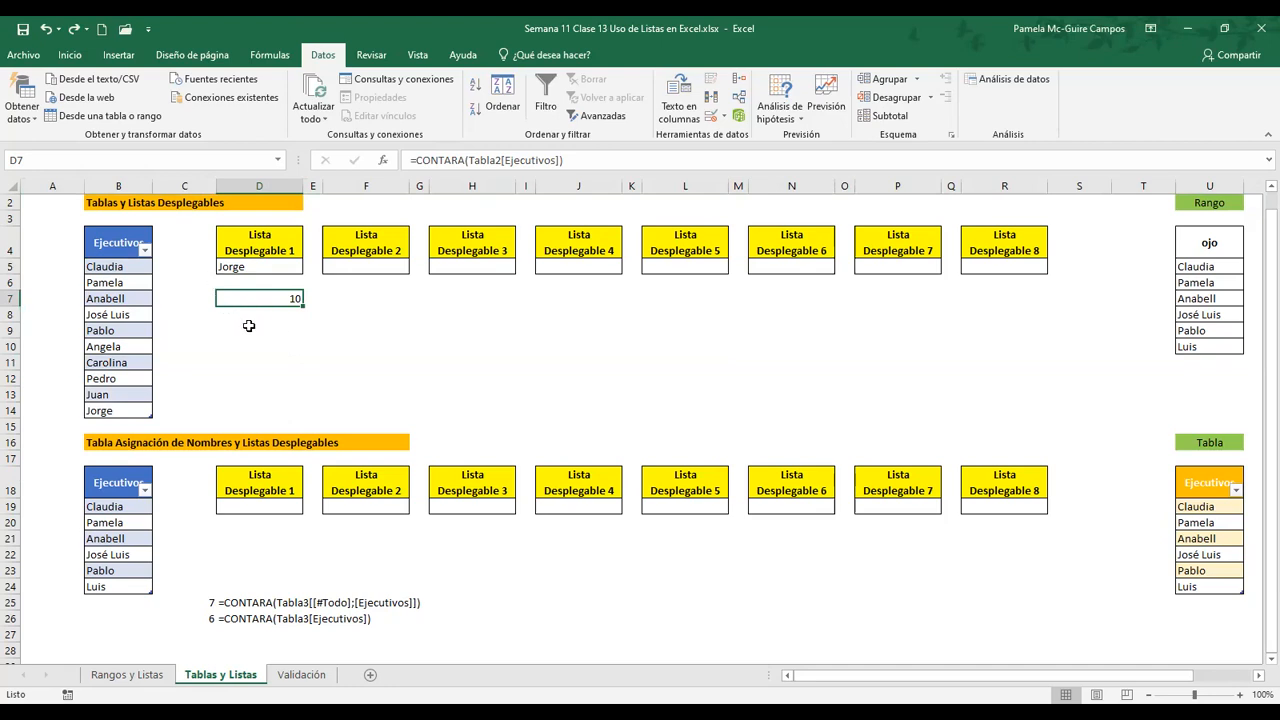
Add list data validation to cell D9 with the source =$B$5:$B$14
left_click(253, 331)
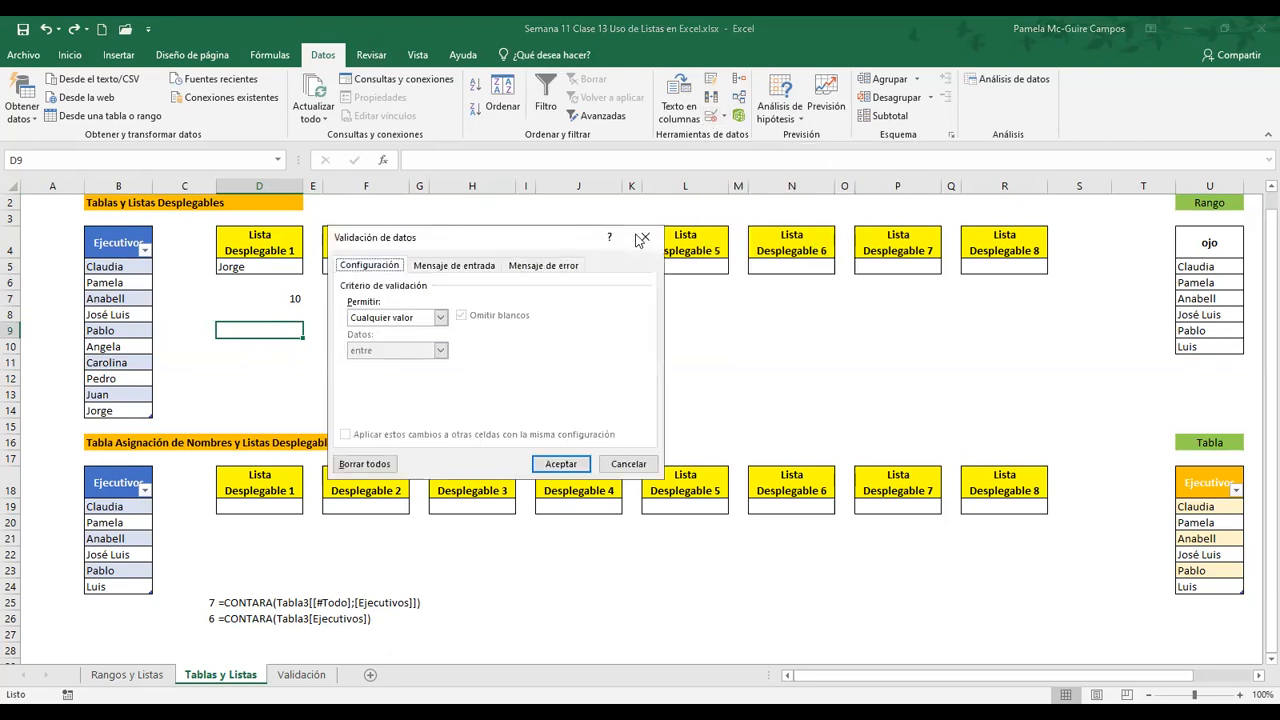
key("alt+Down")
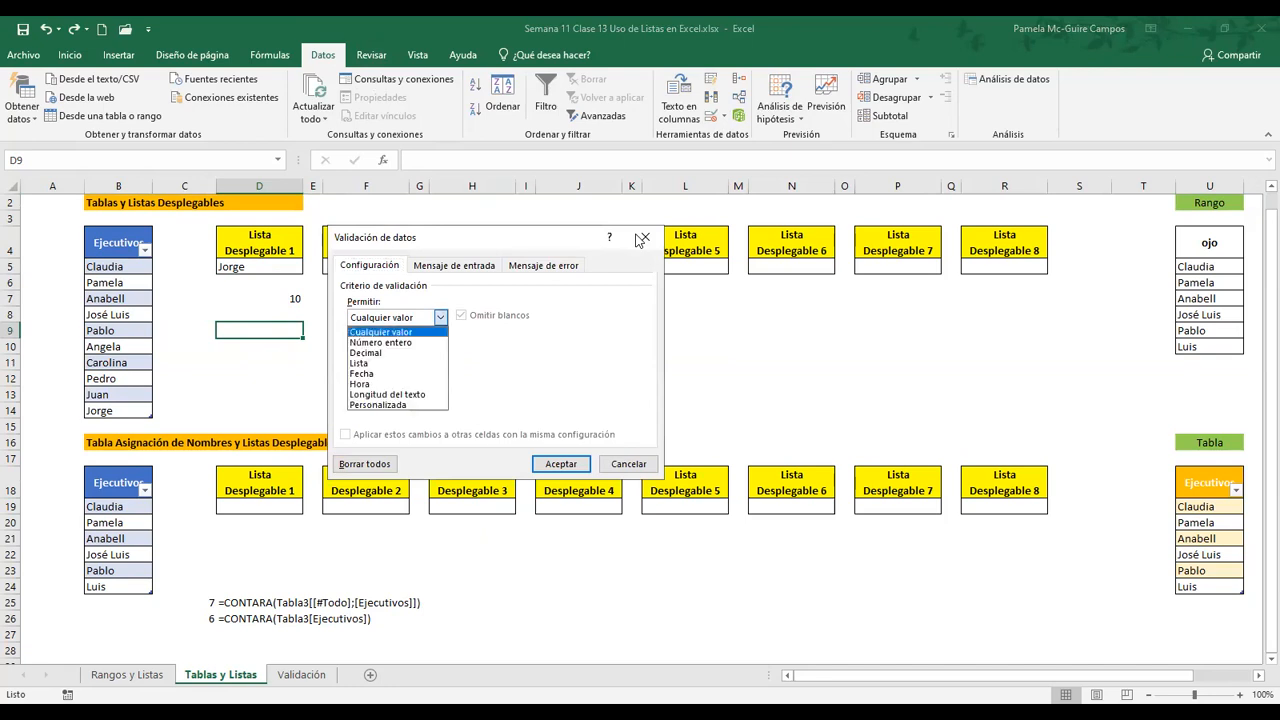
left_click(405, 364)
left_click(409, 380)
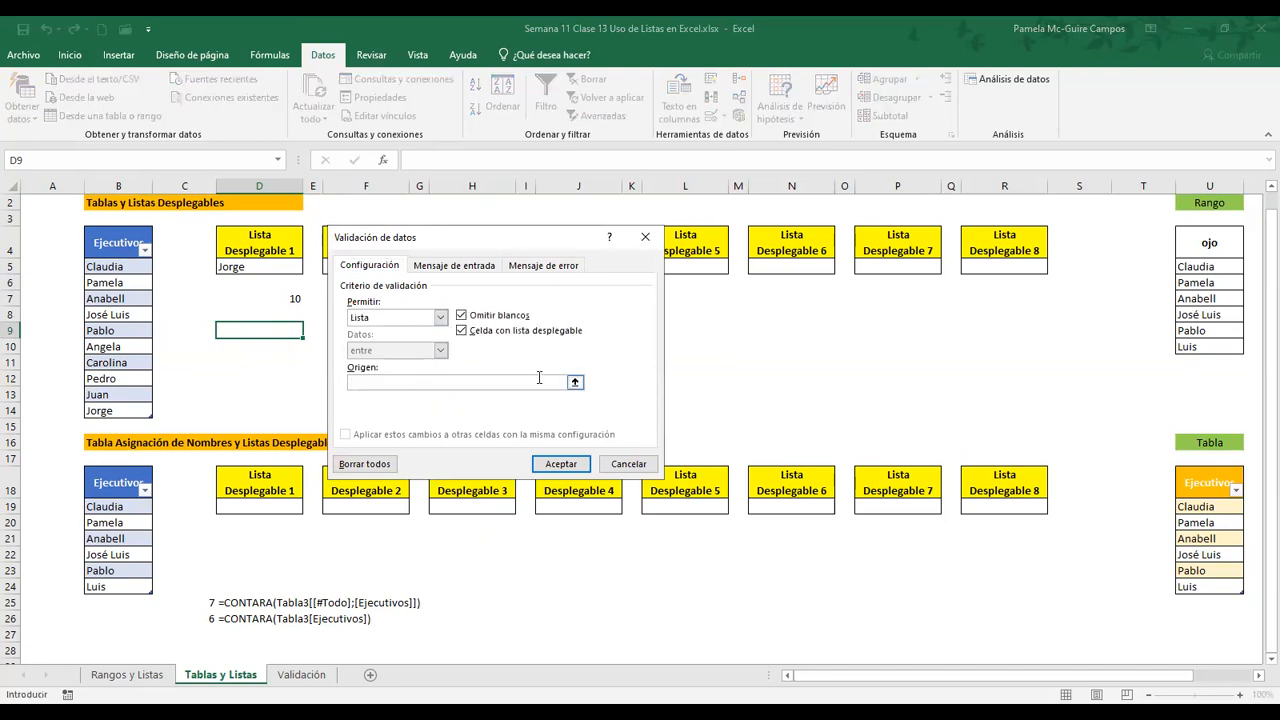
left_click(121, 266)
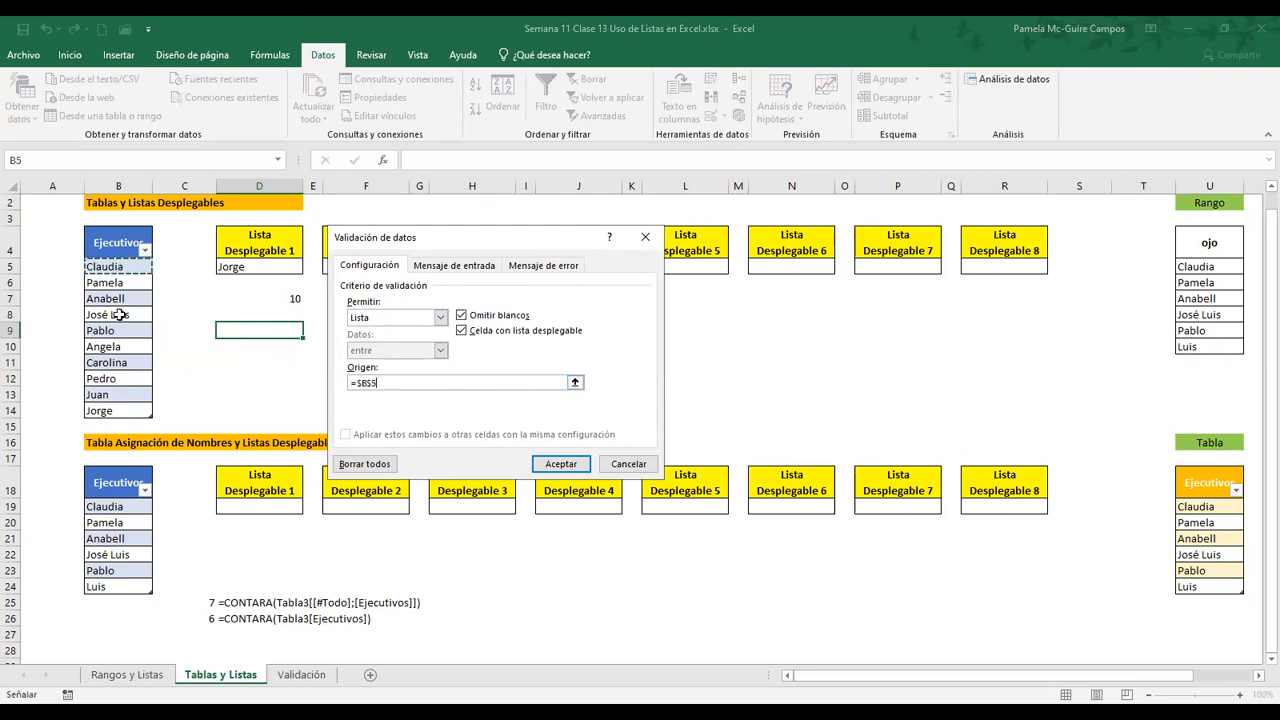
key("ctrl+shift+Down")
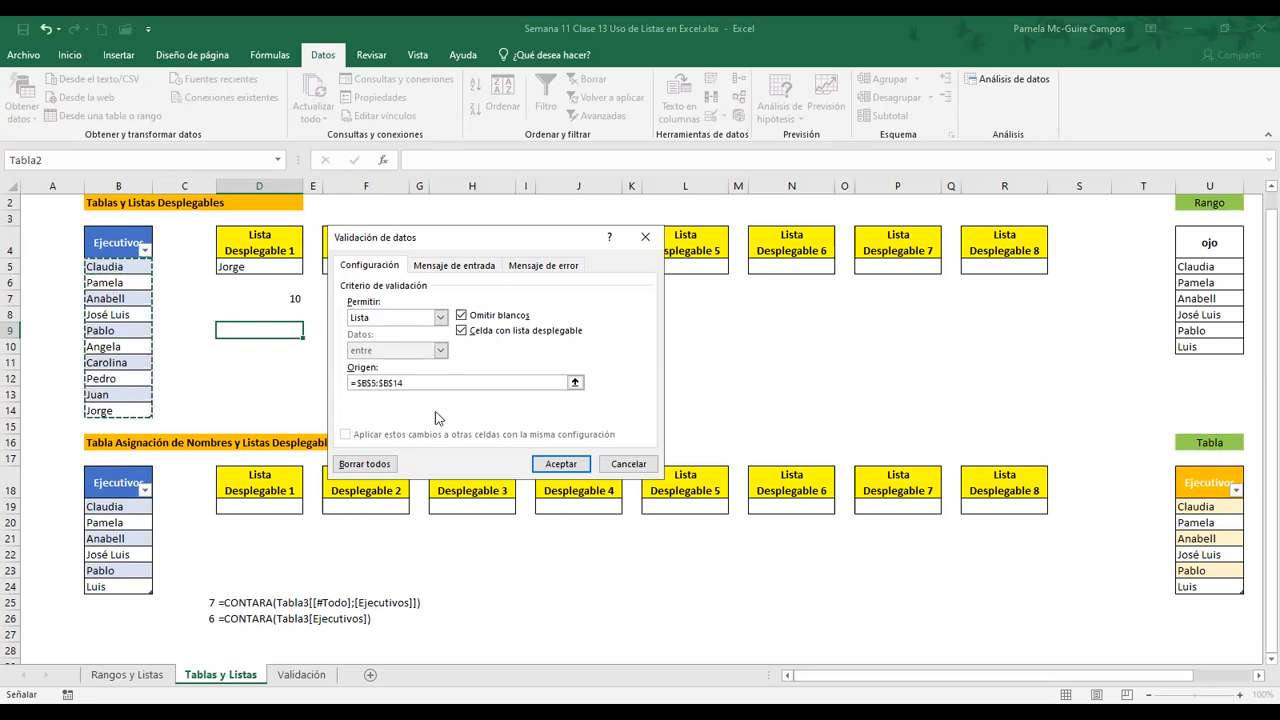
left_click(566, 467)
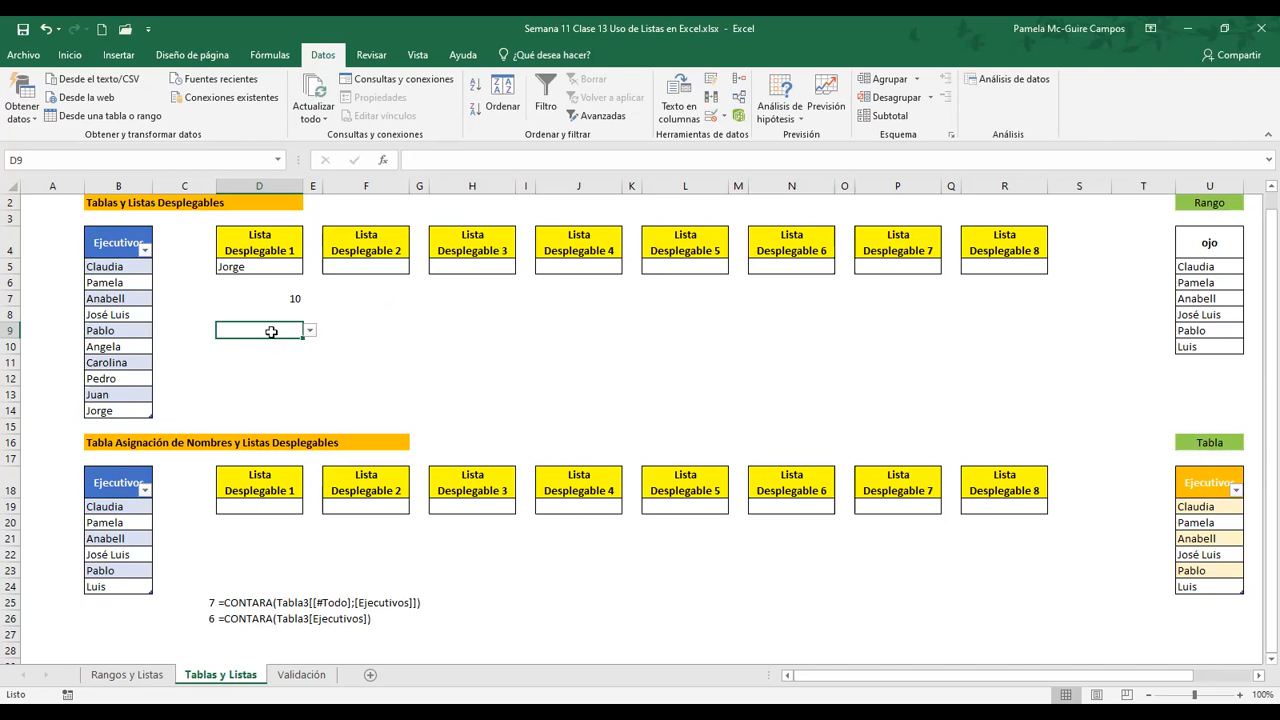
Inspect the source range of D9's list validation on the sheet, keeping its settings
left_click(713, 118)
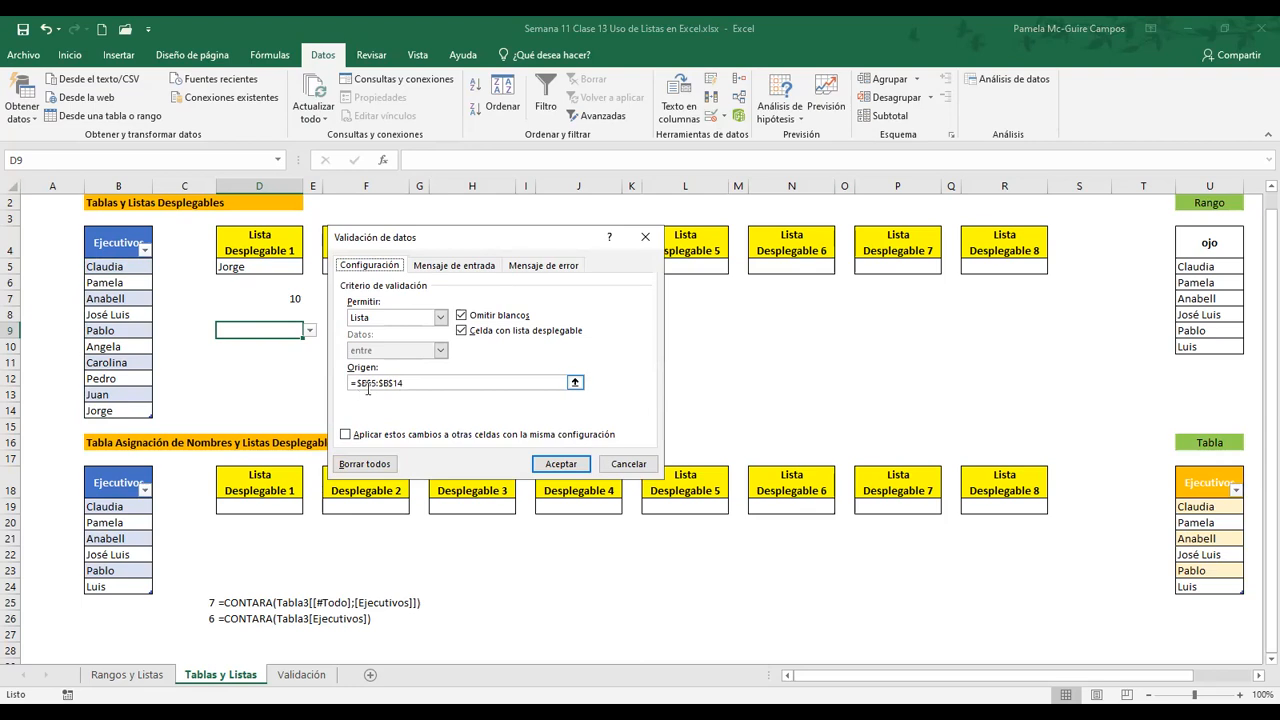
left_click(576, 381)
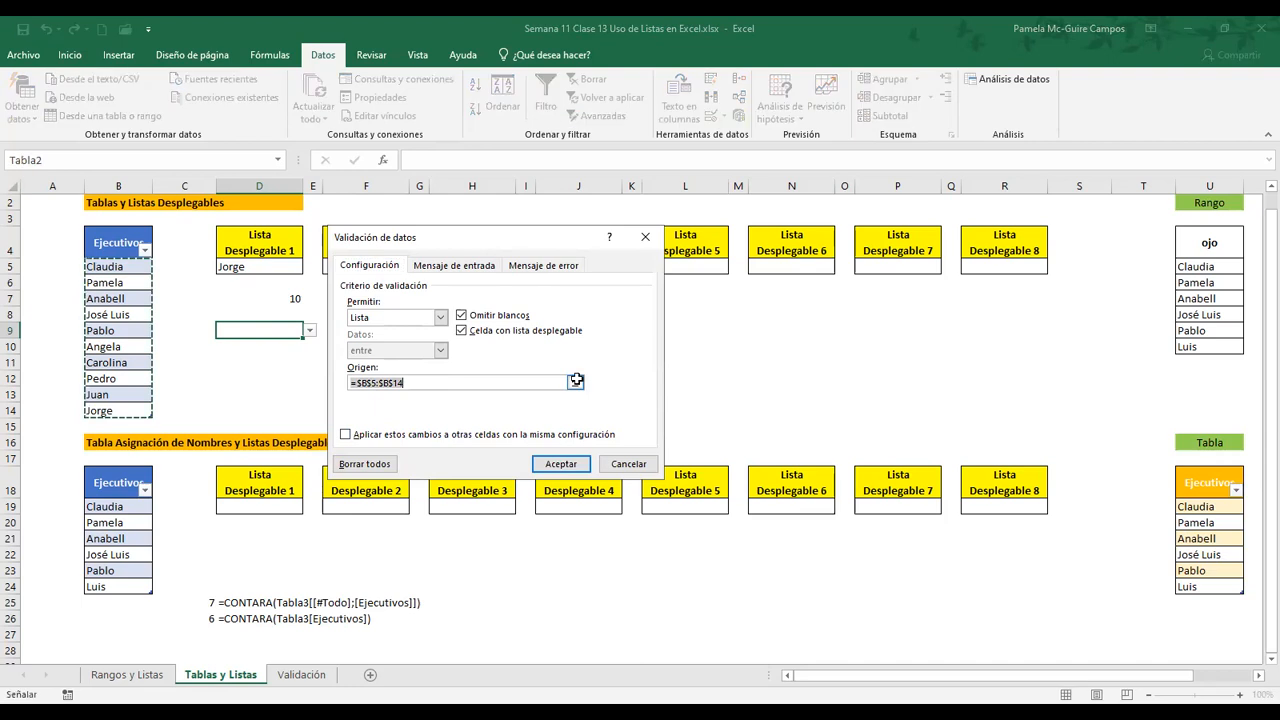
left_click(646, 240)
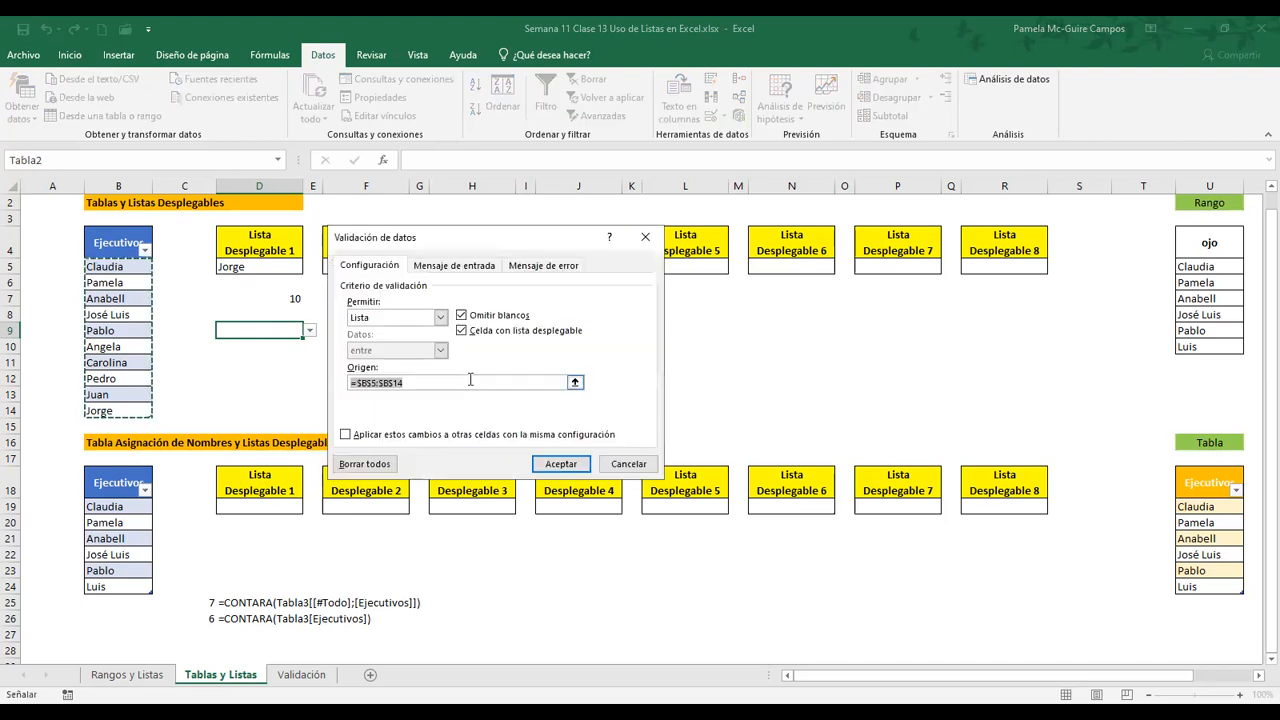
left_click(560, 466)
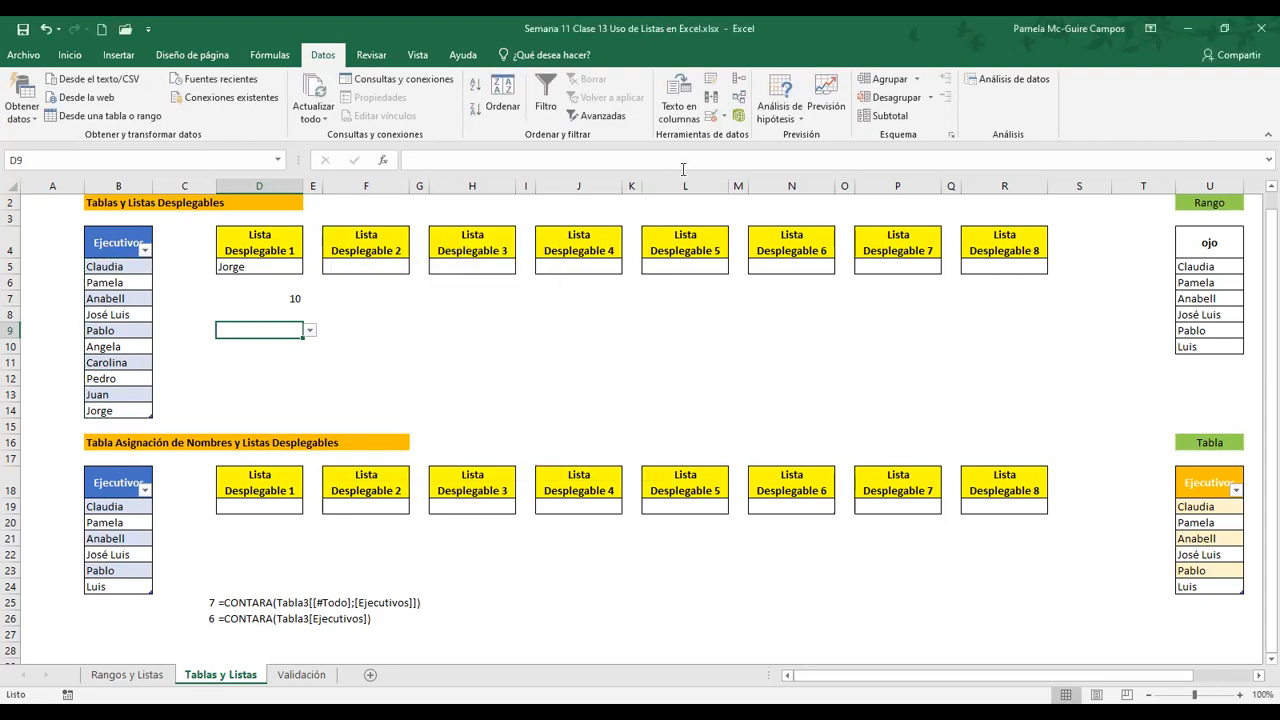
Change D9's list validation source to =$B$4:$B$14 so it includes the table header, and review the saved setting
left_click(713, 116)
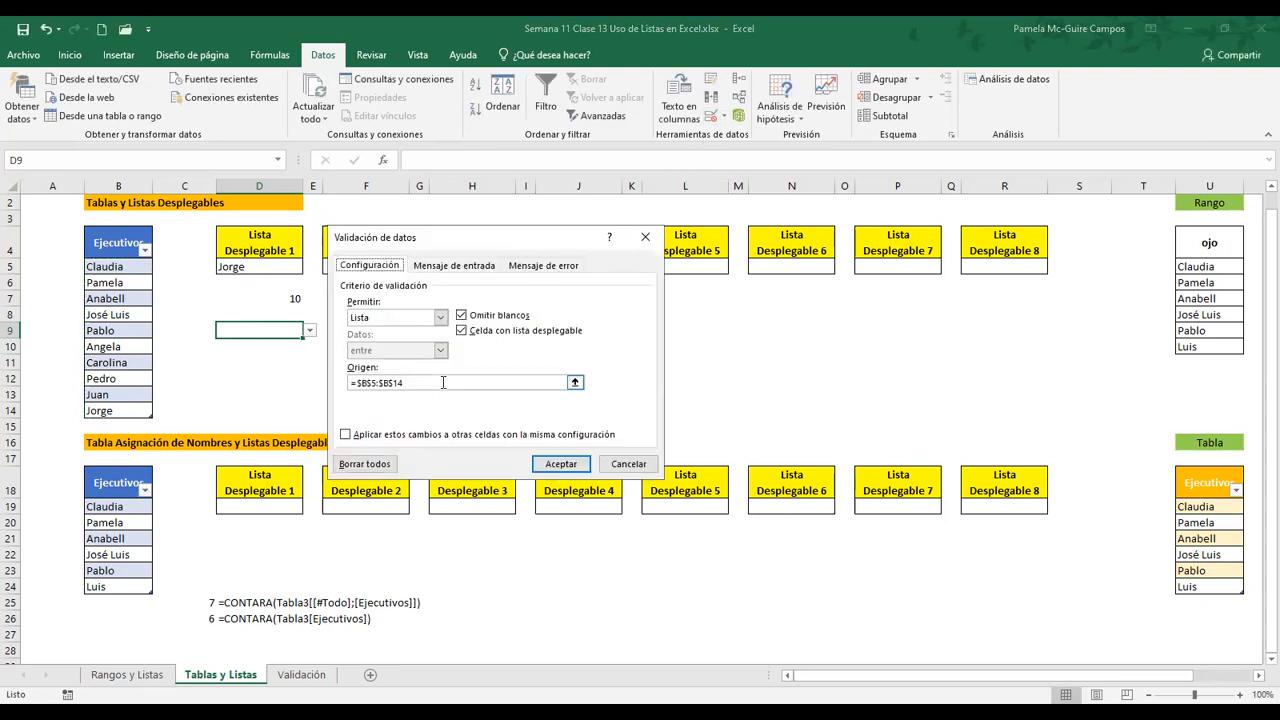
key("Delete")
left_click(118, 244)
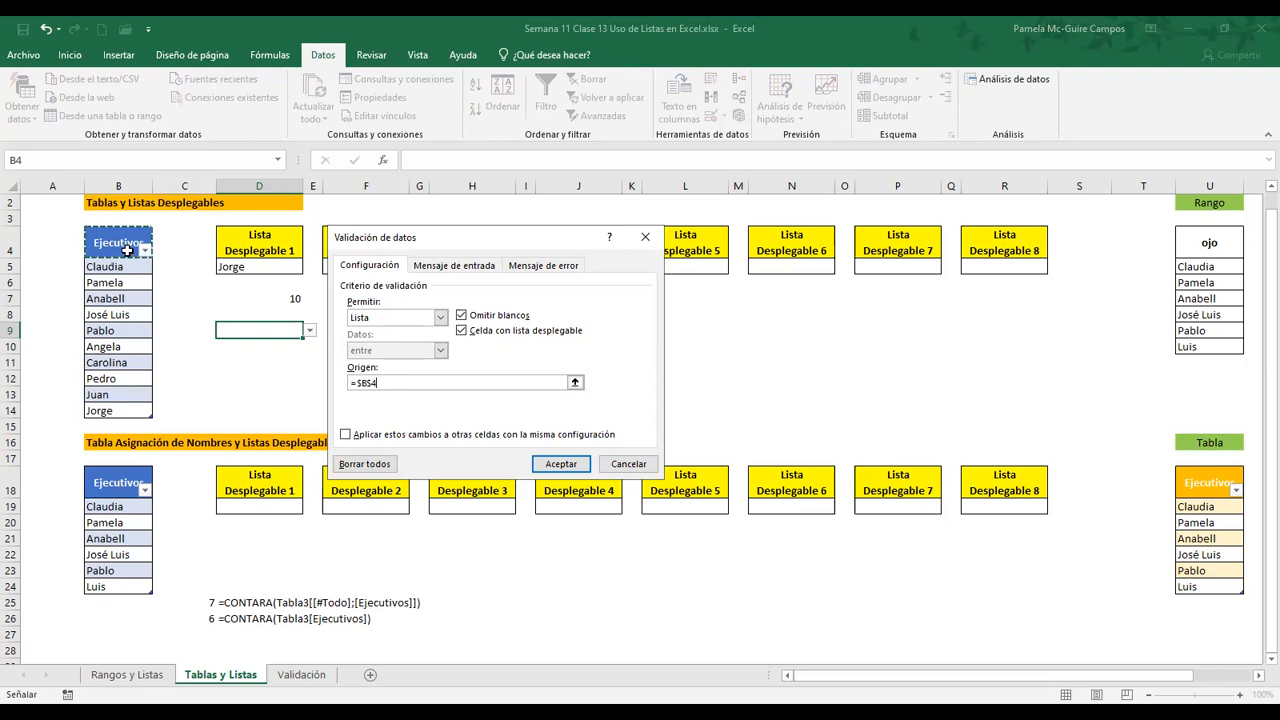
left_click(123, 413, "shift")
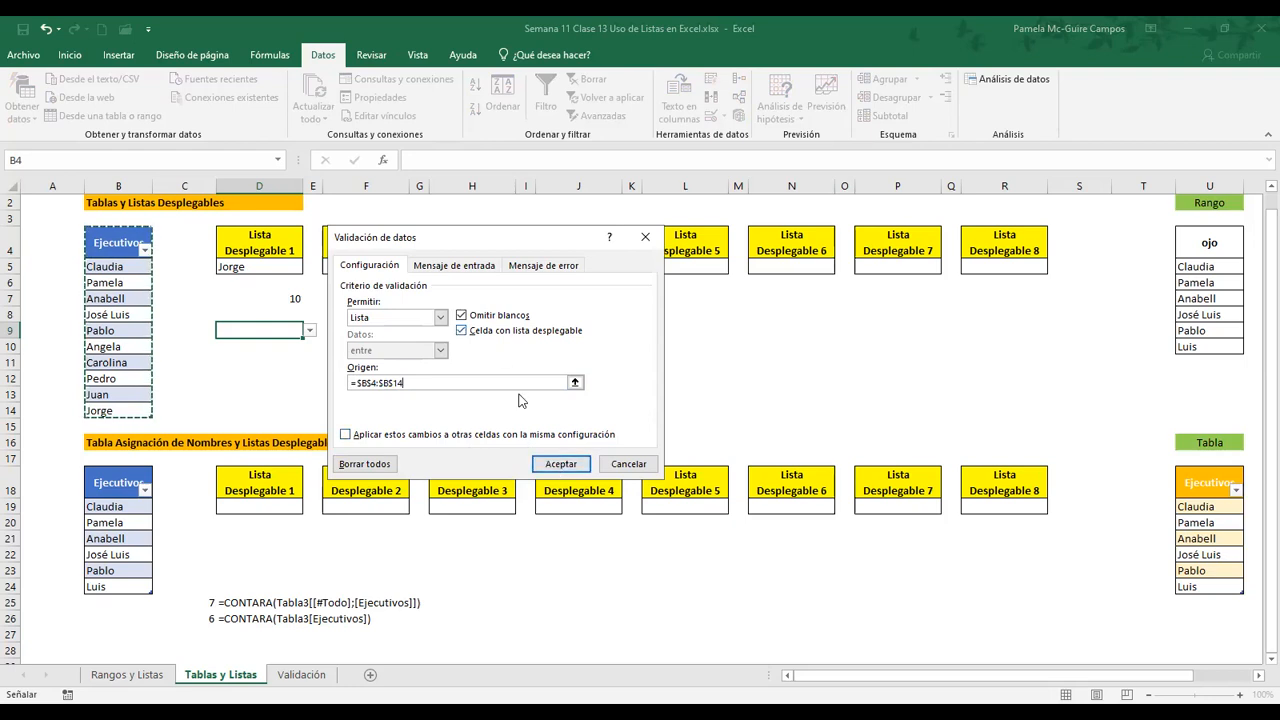
left_click(571, 467)
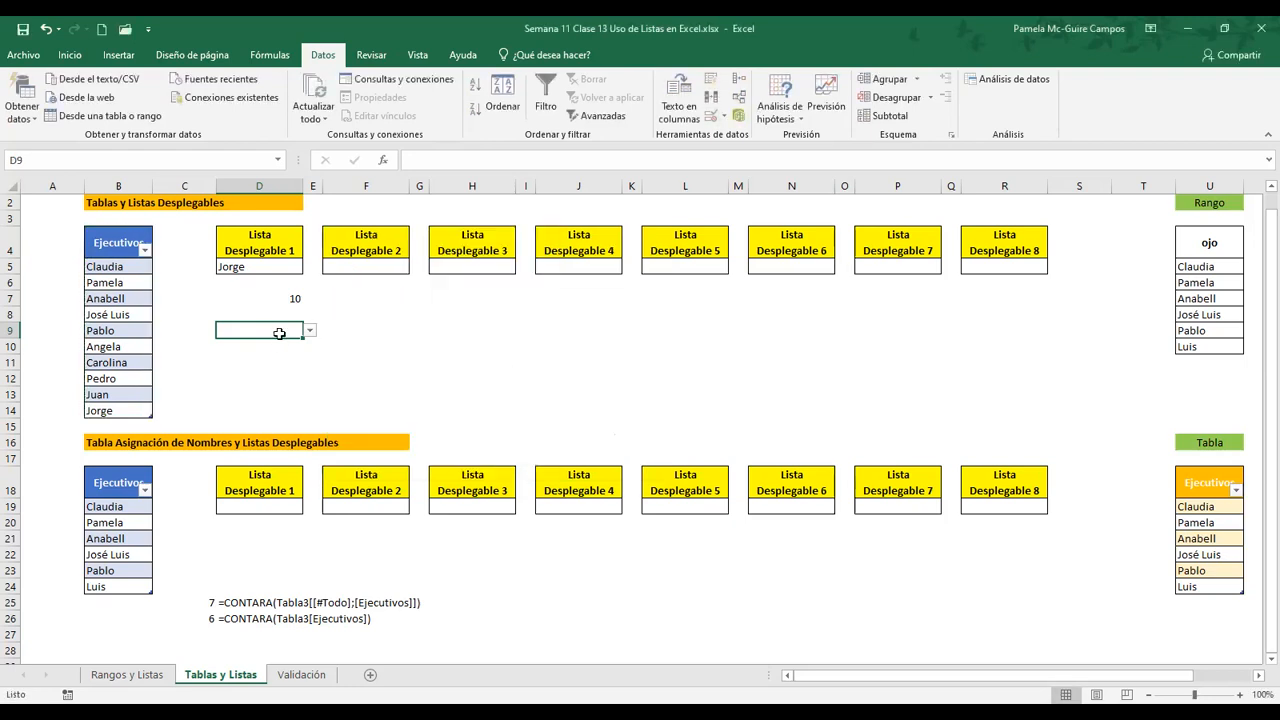
left_click(711, 117)
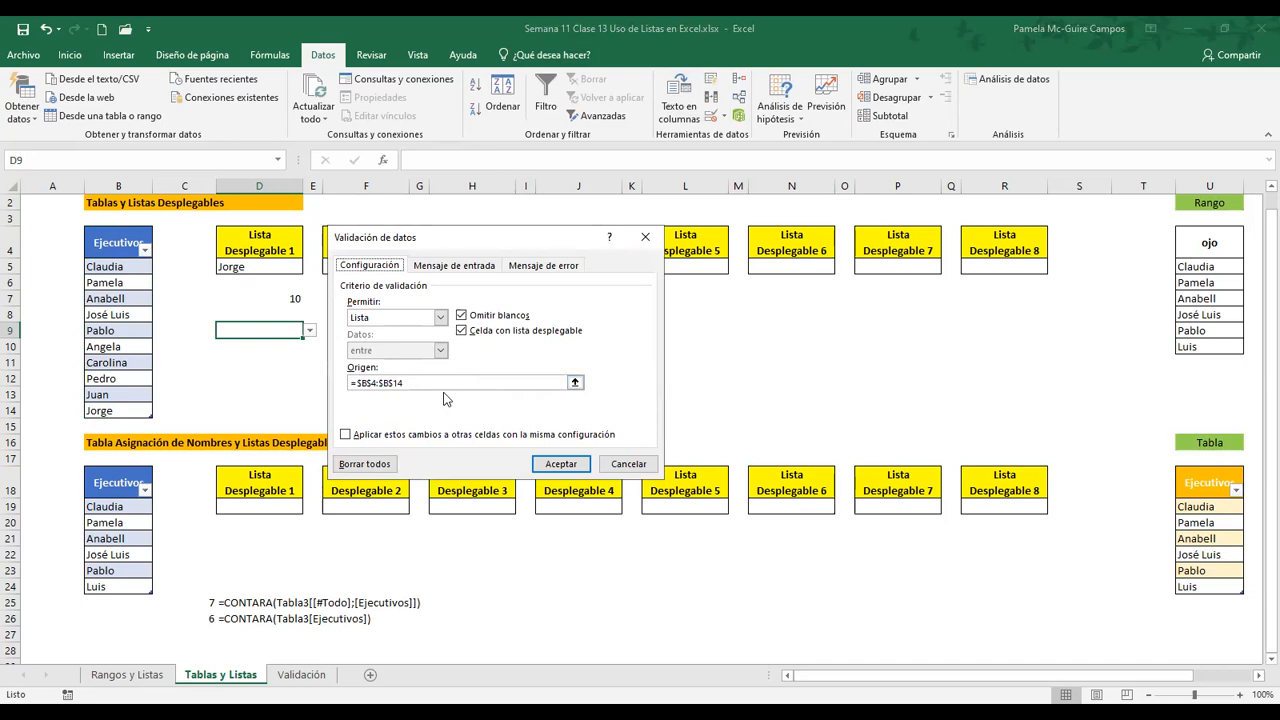
left_click(634, 468)
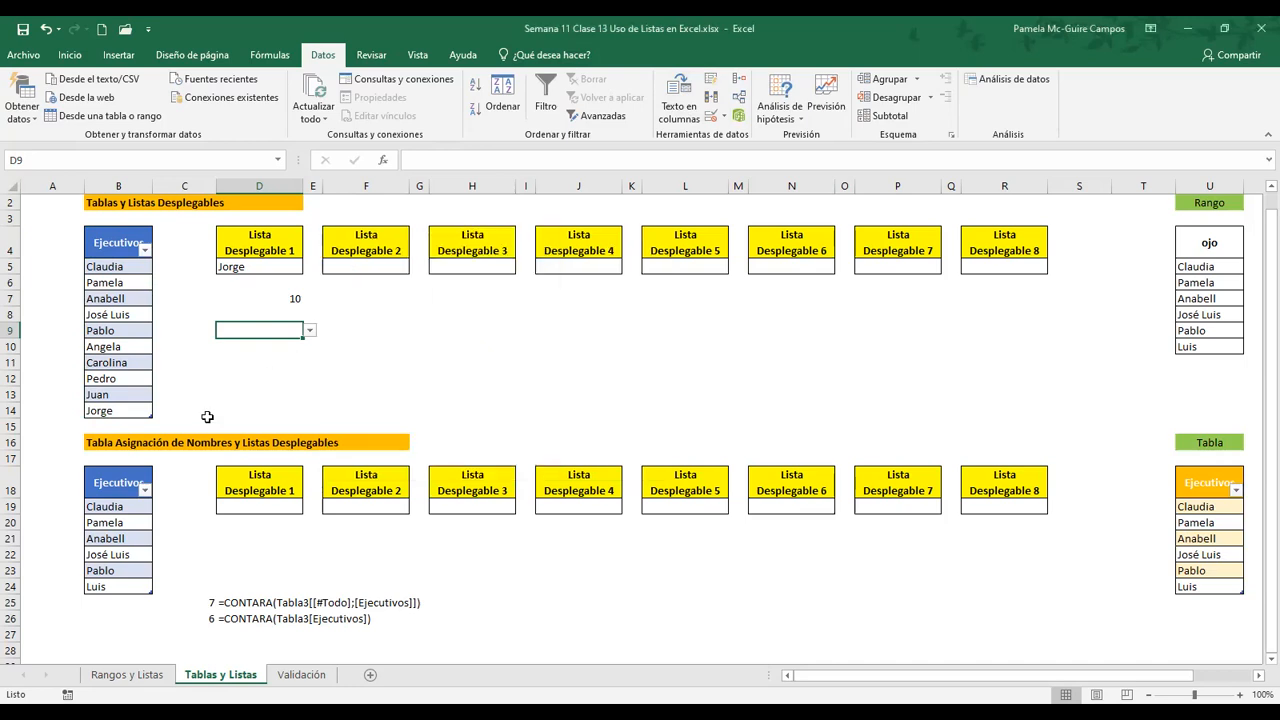
Insert a new row at row 13 and enter a new executive's first name in B13
left_click(11, 394)
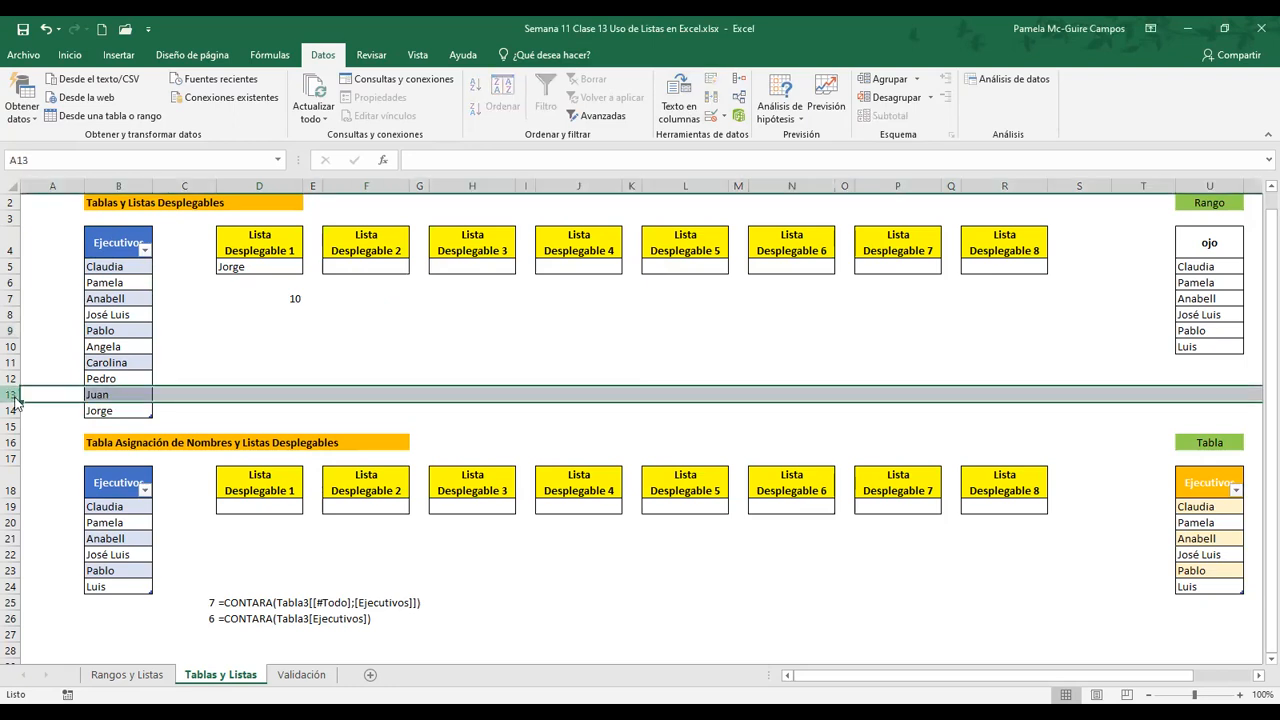
right_click(15, 400)
left_click(58, 509)
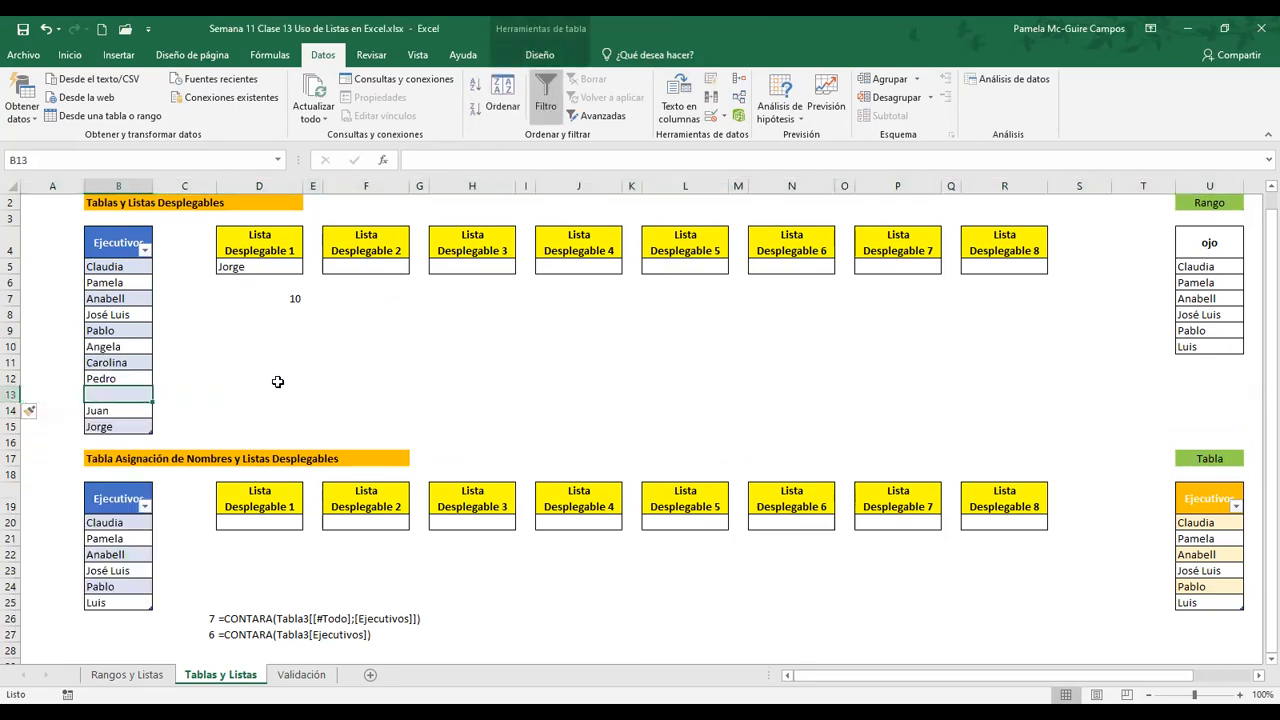
type("Diego")
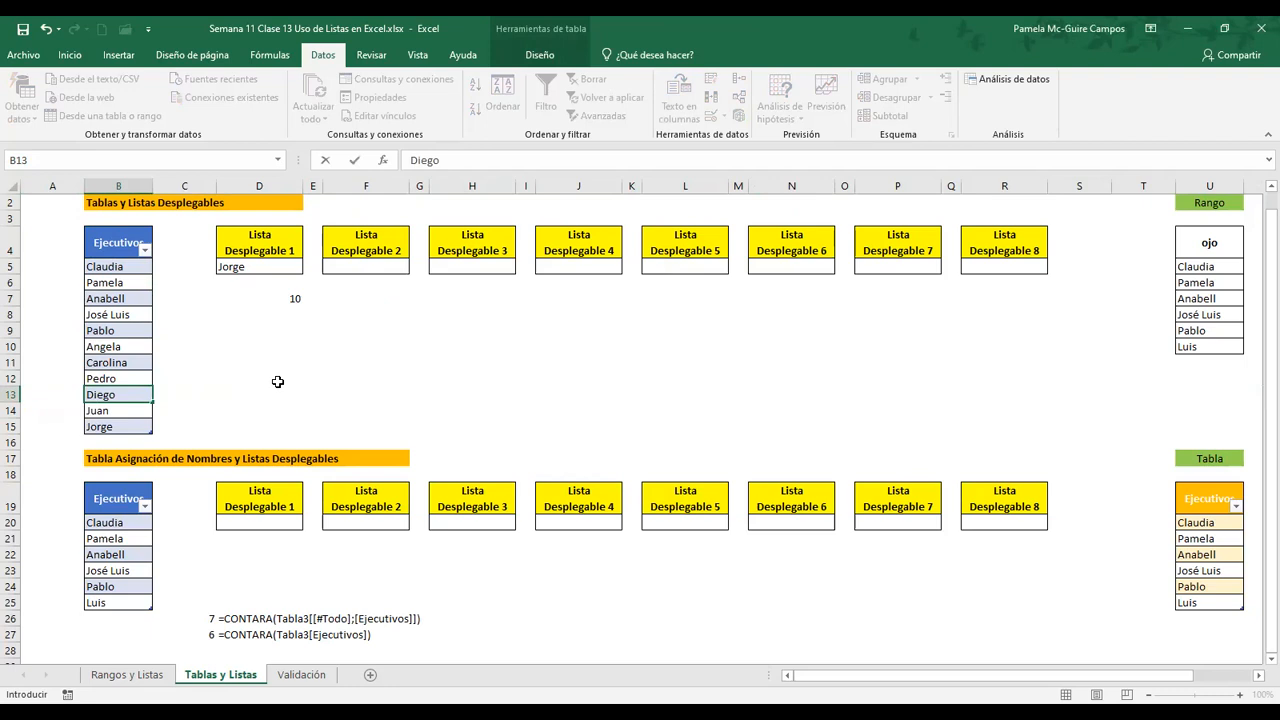
key("Return")
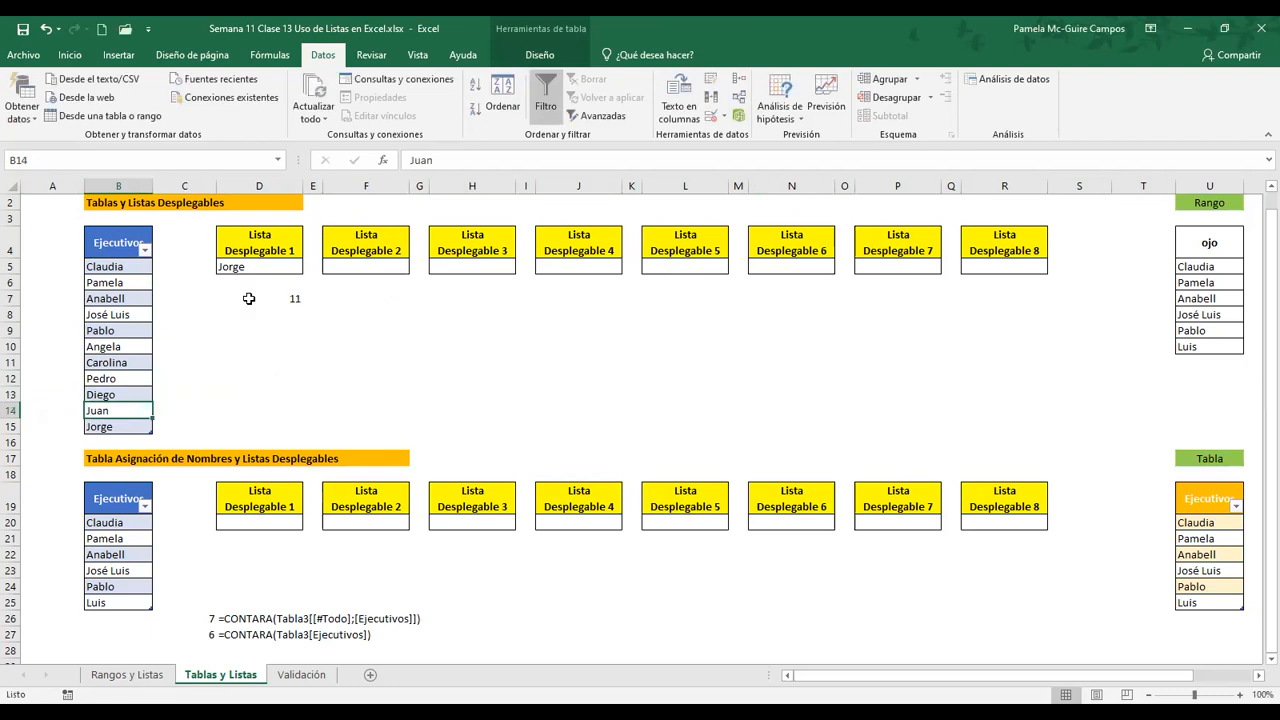
Check the CONTARA formula in D7 and look for the inserted executive in D5's drop-down list, without choosing an option
left_click(252, 299)
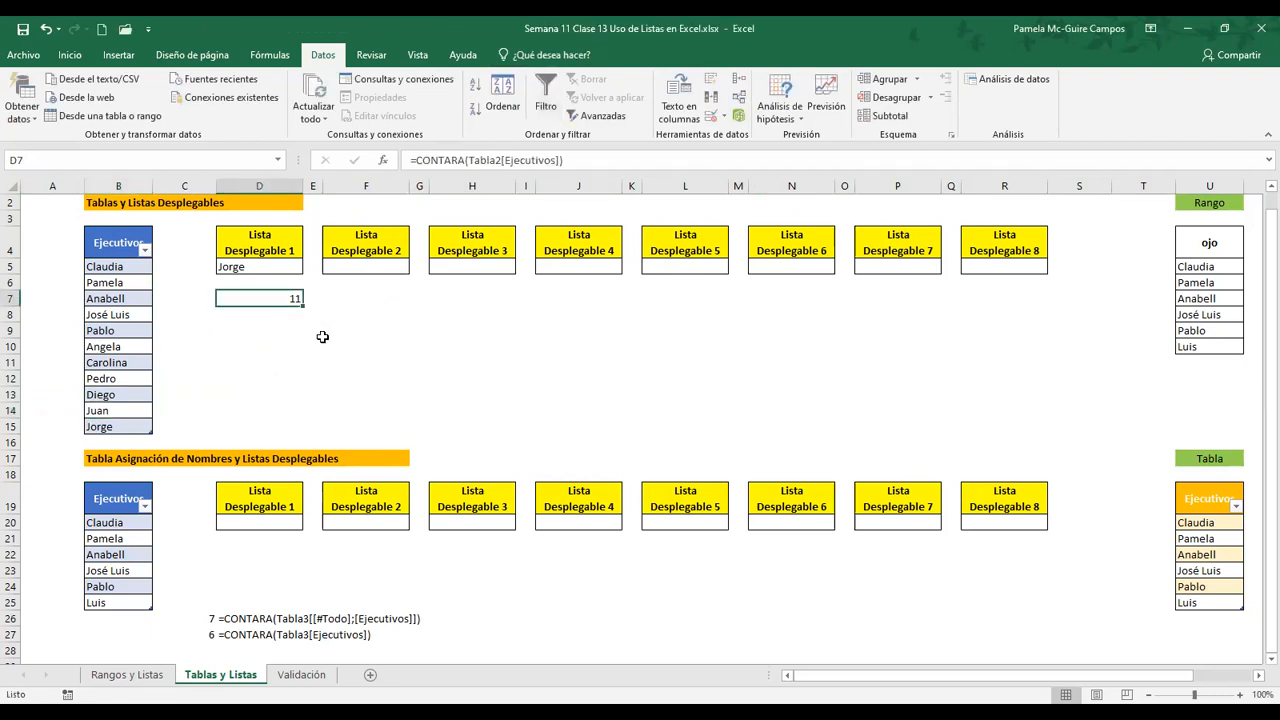
left_click(264, 270)
key("alt+Down")
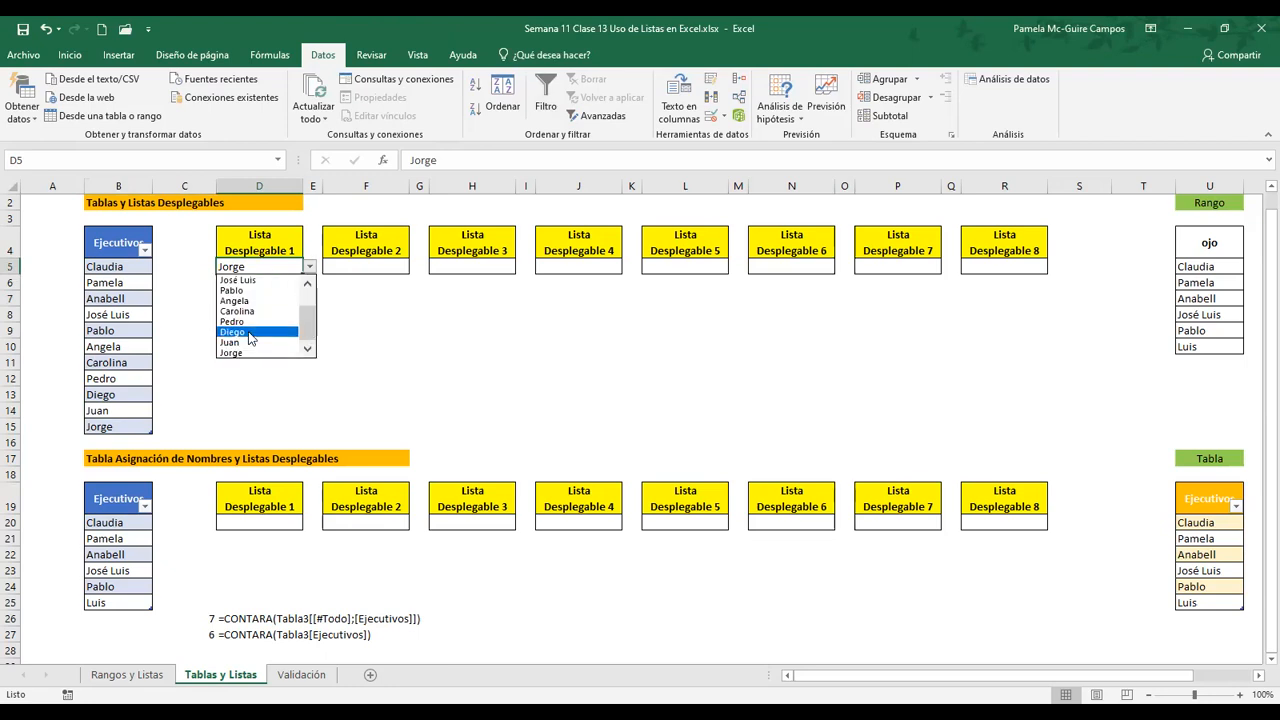
key("Escape")
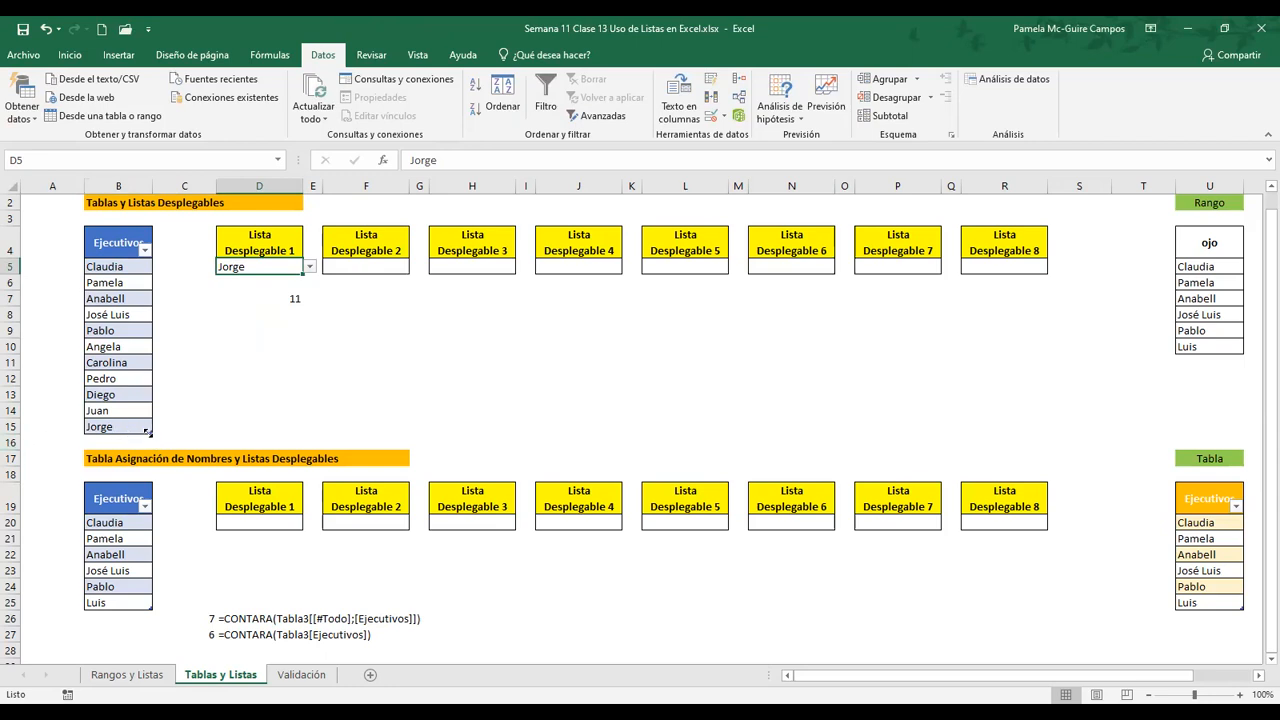
Extend the upper executives table by one row to row 16 and enter a new executive's first name in B16
left_click_drag(148, 437, 148, 451)
left_click(120, 443)
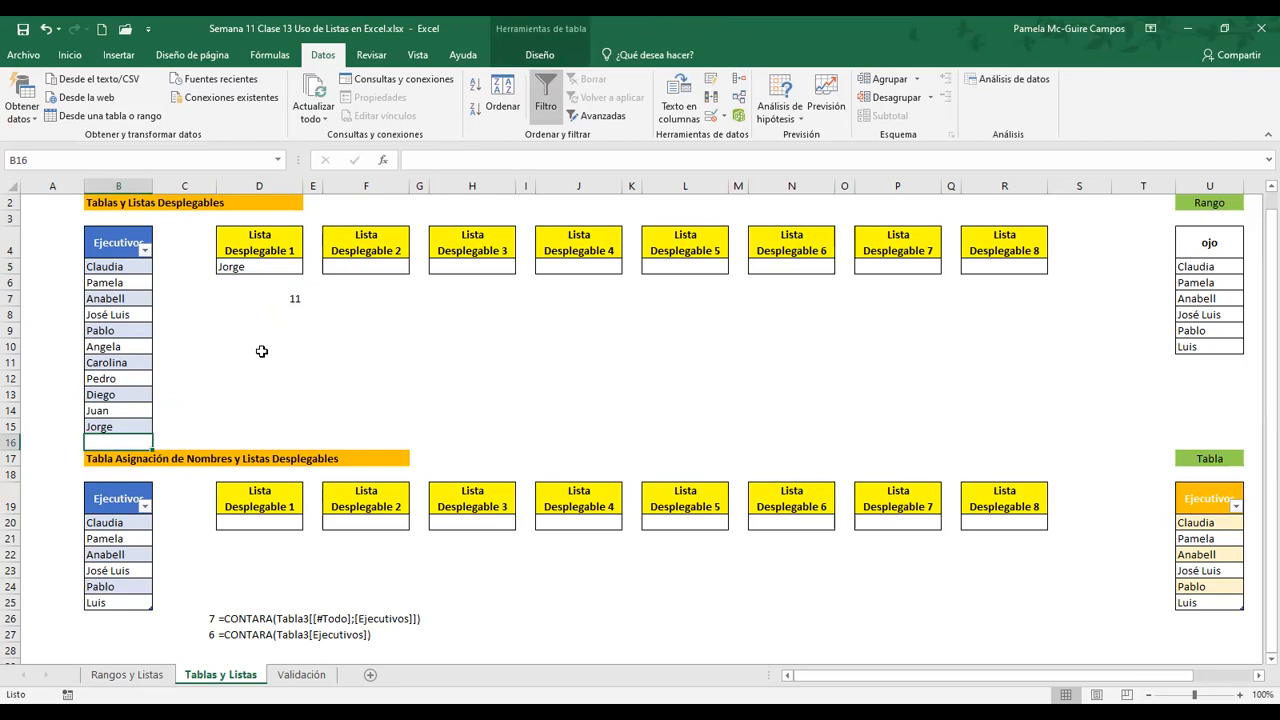
type("Marcela")
key("Return")
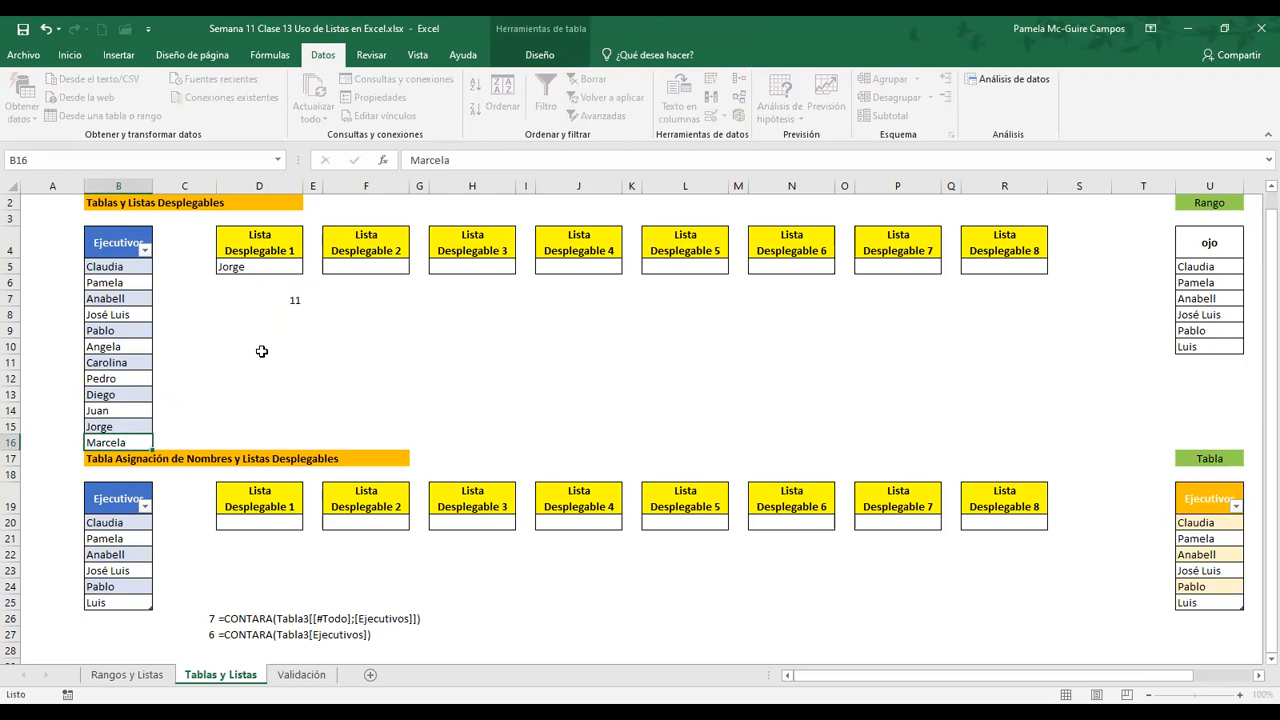
Check the result of the CONTARA formula in D7 against the extended table
key("Up")
key("Up")
key("Up")
key("Up")
key("Up")
key("Up")
key("Up")
key("Up")
key("Up")
key("Up")
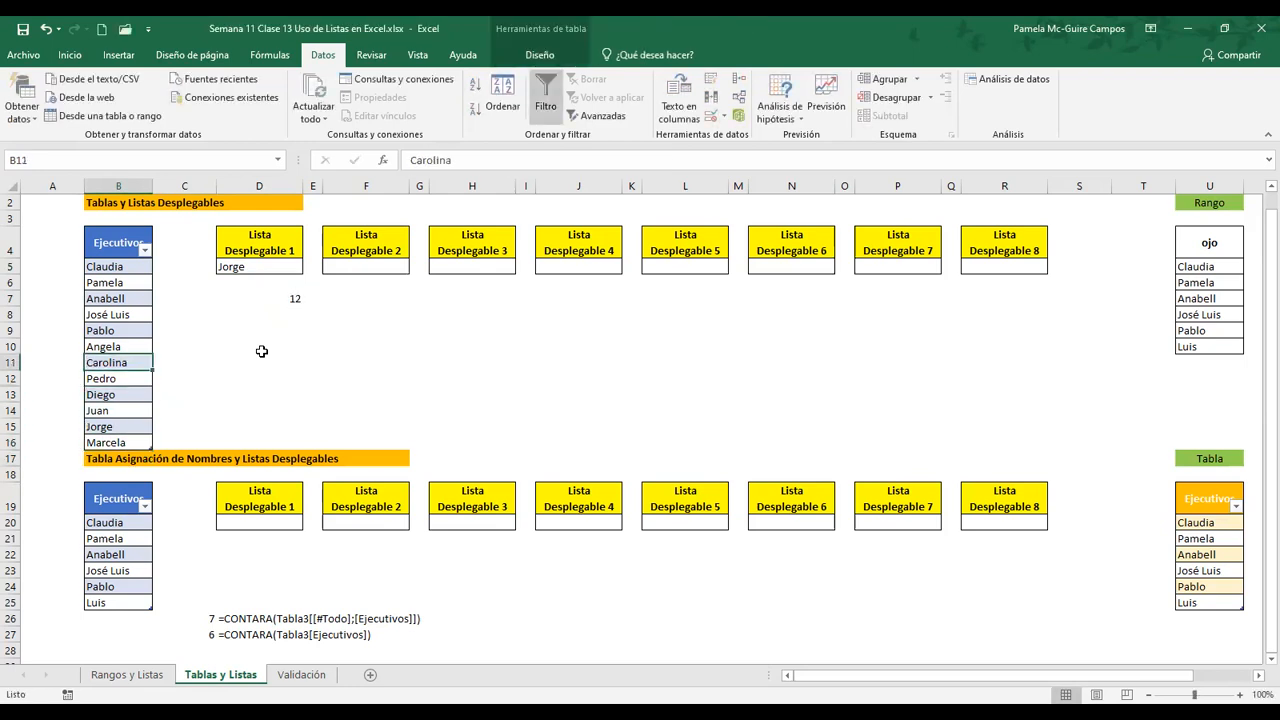
key("Right")
key("Right")
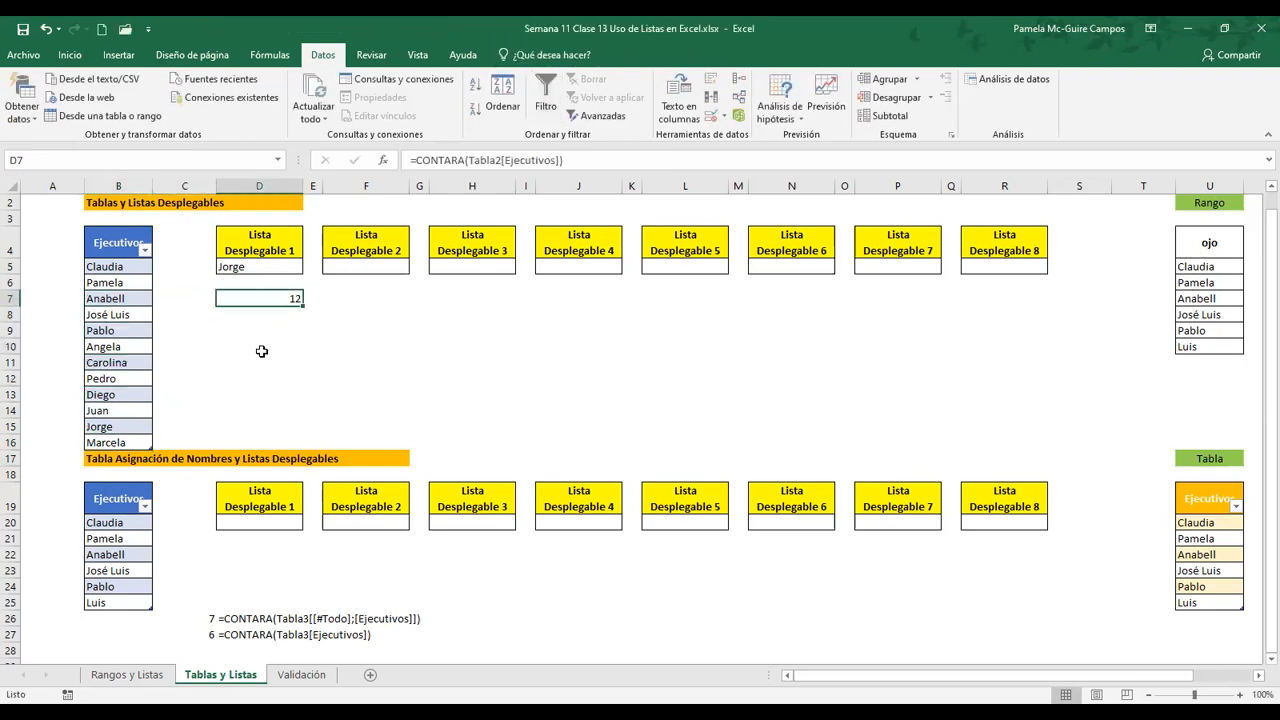
Choose the executive added in B16 from cell D5's drop-down list
left_click(253, 268)
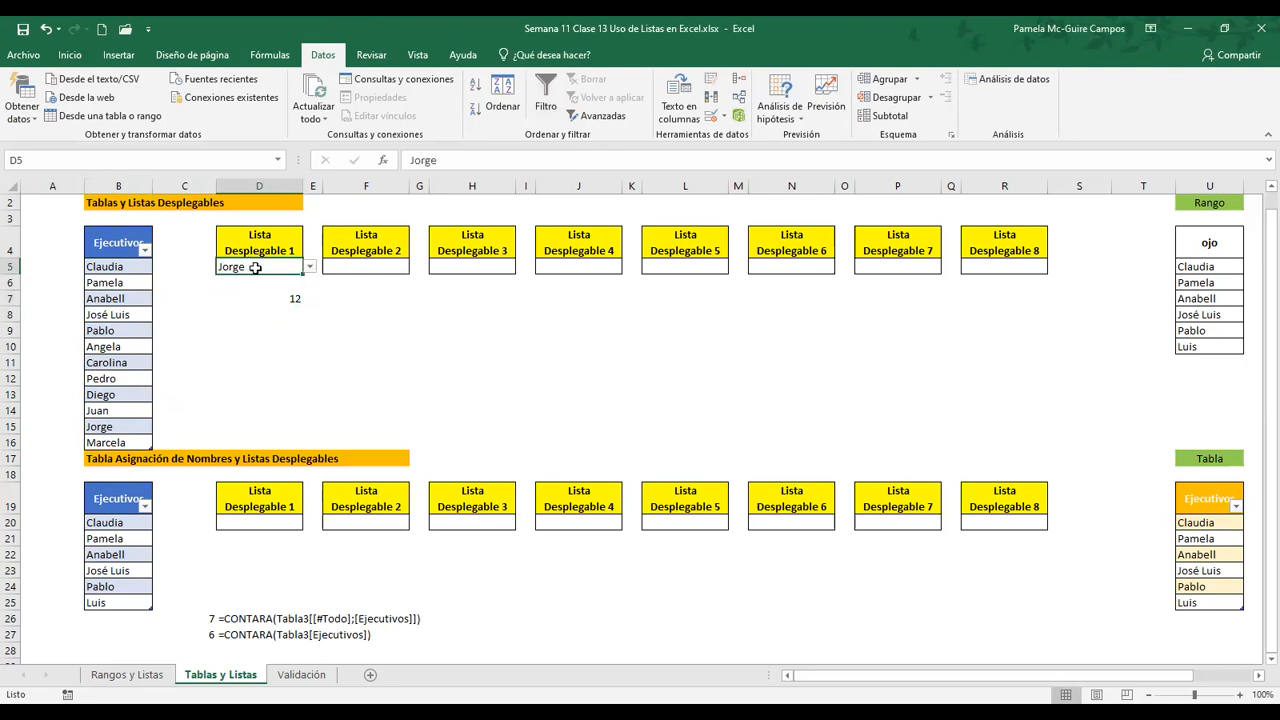
key("alt+Down")
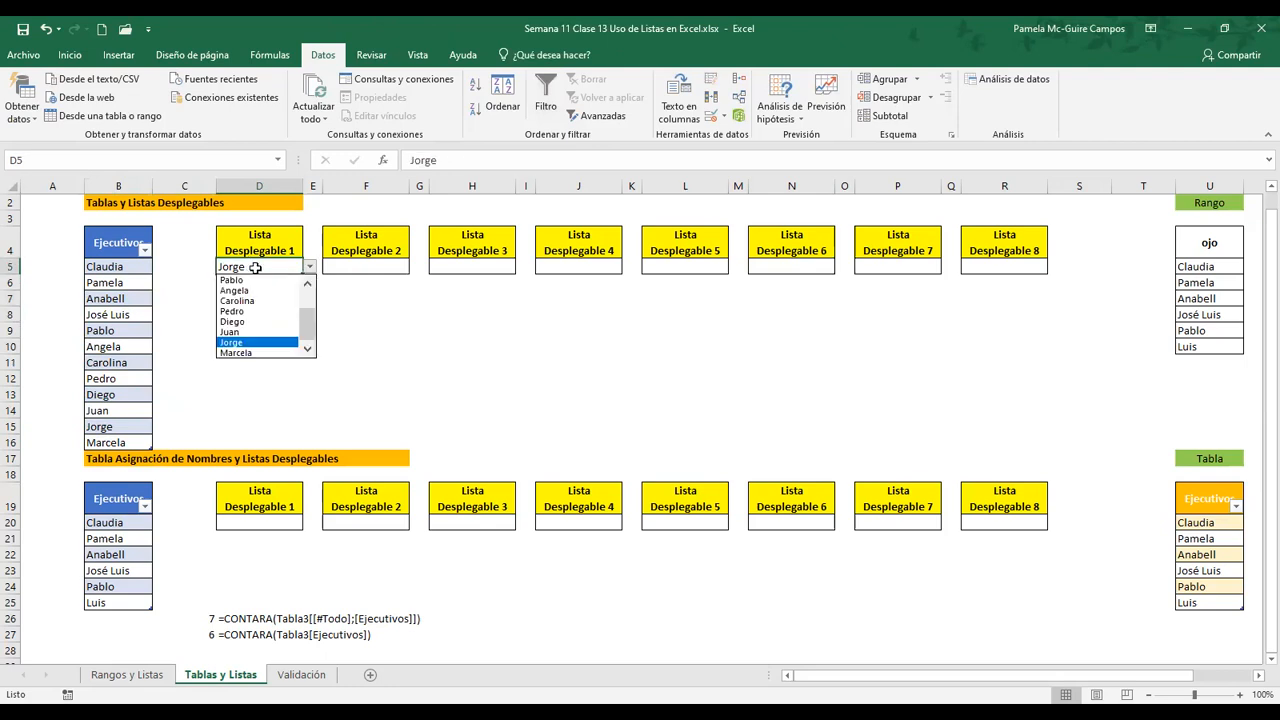
left_click(274, 354)
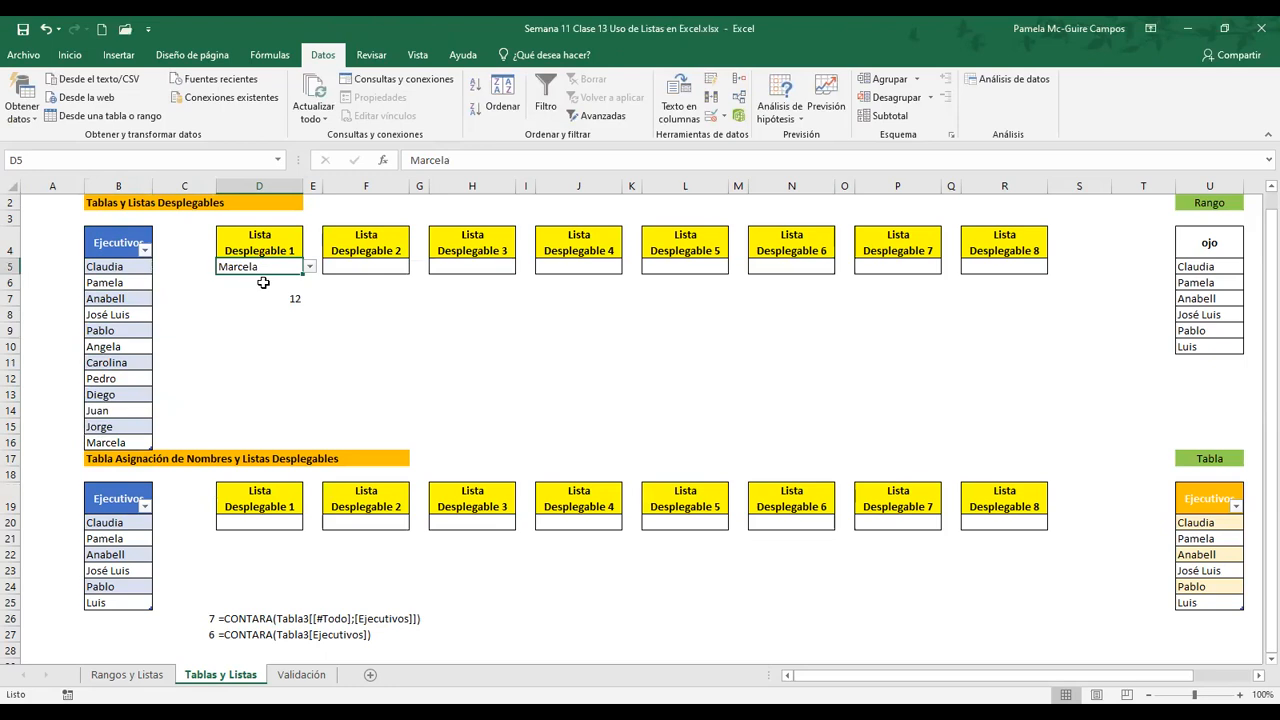
Inspect the source range of D5's list validation, leaving its settings as they are
left_click(259, 296)
left_click(250, 273)
left_click_drag(414, 383, 349, 383)
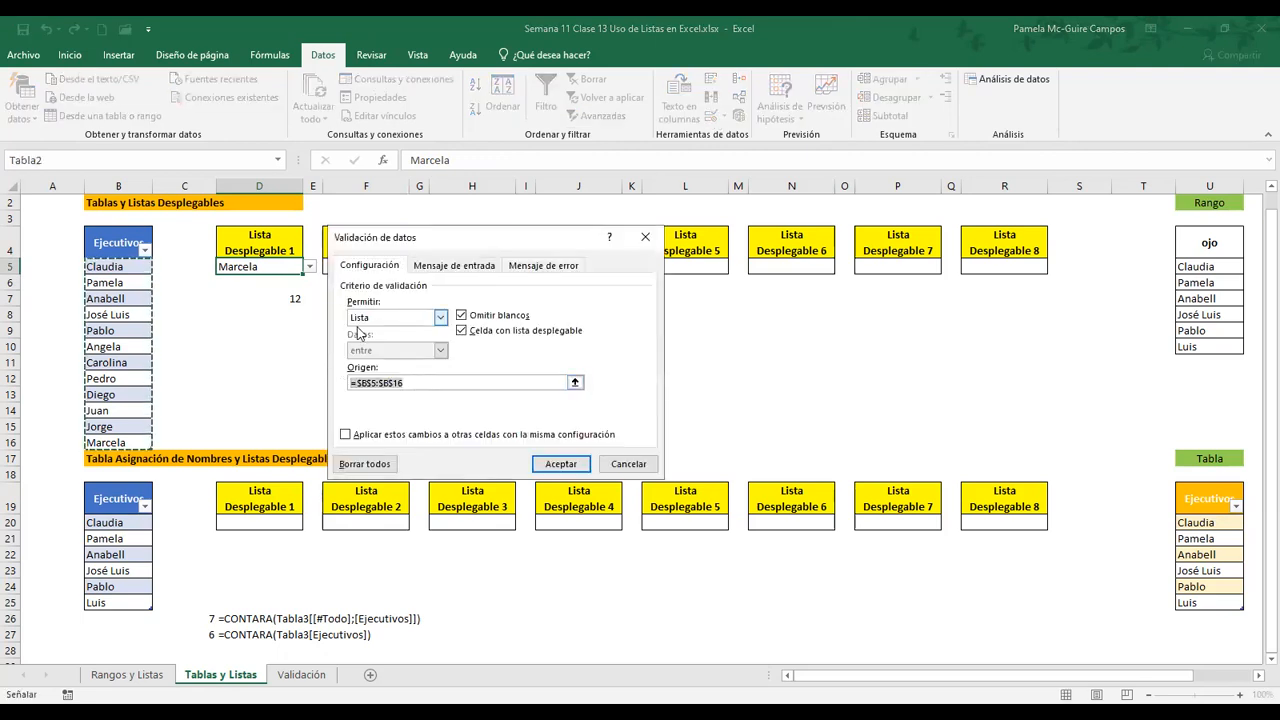
left_click(628, 464)
Compare the executives in B5:B16 with the CONTARA formula in D7
left_click(110, 267)
left_click_drag(110, 267, 119, 444)
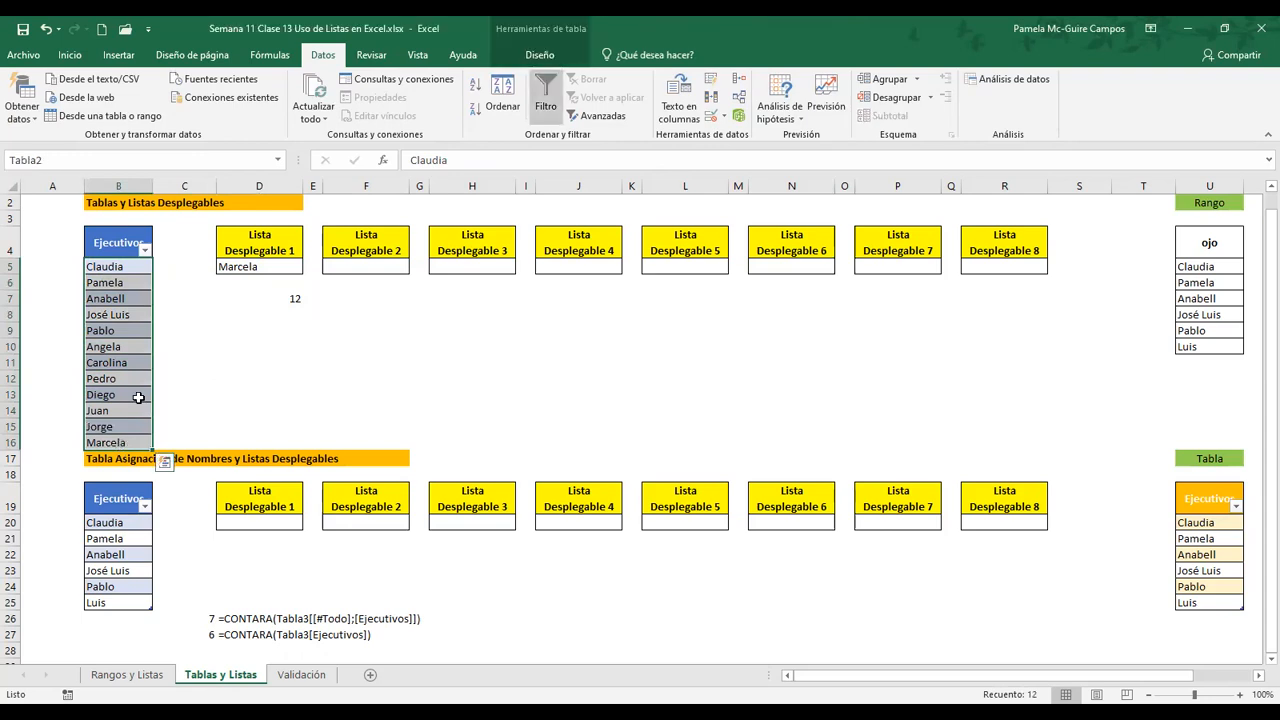
left_click(260, 298)
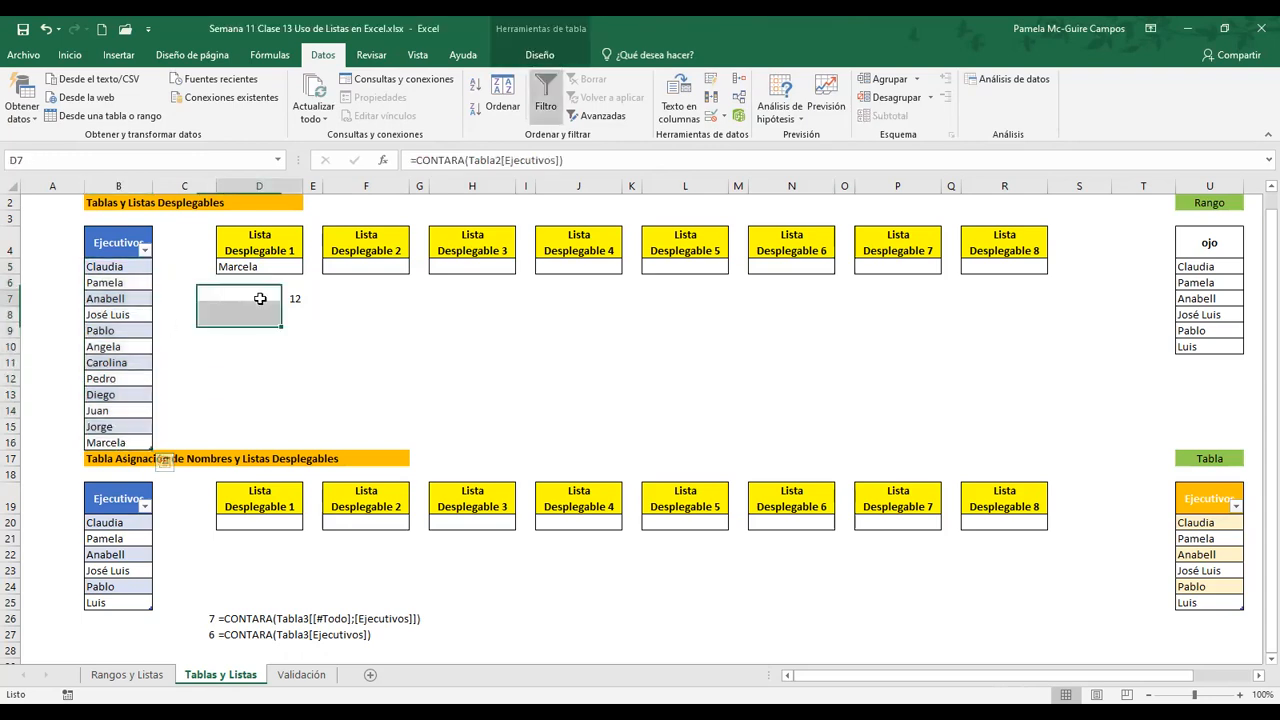